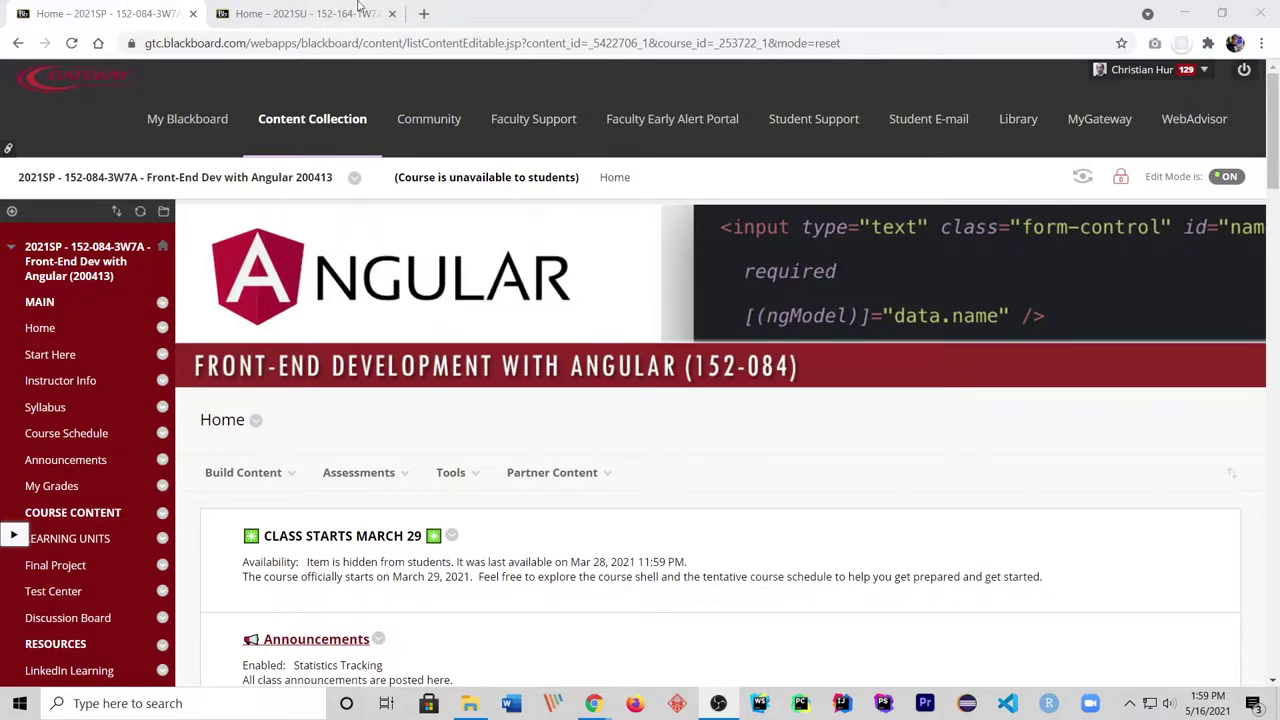
Switch to the Mobile Device Programming course and examine the styled item headings on its home page.
{"action": "left_click", "coordinate": [325, 14]}
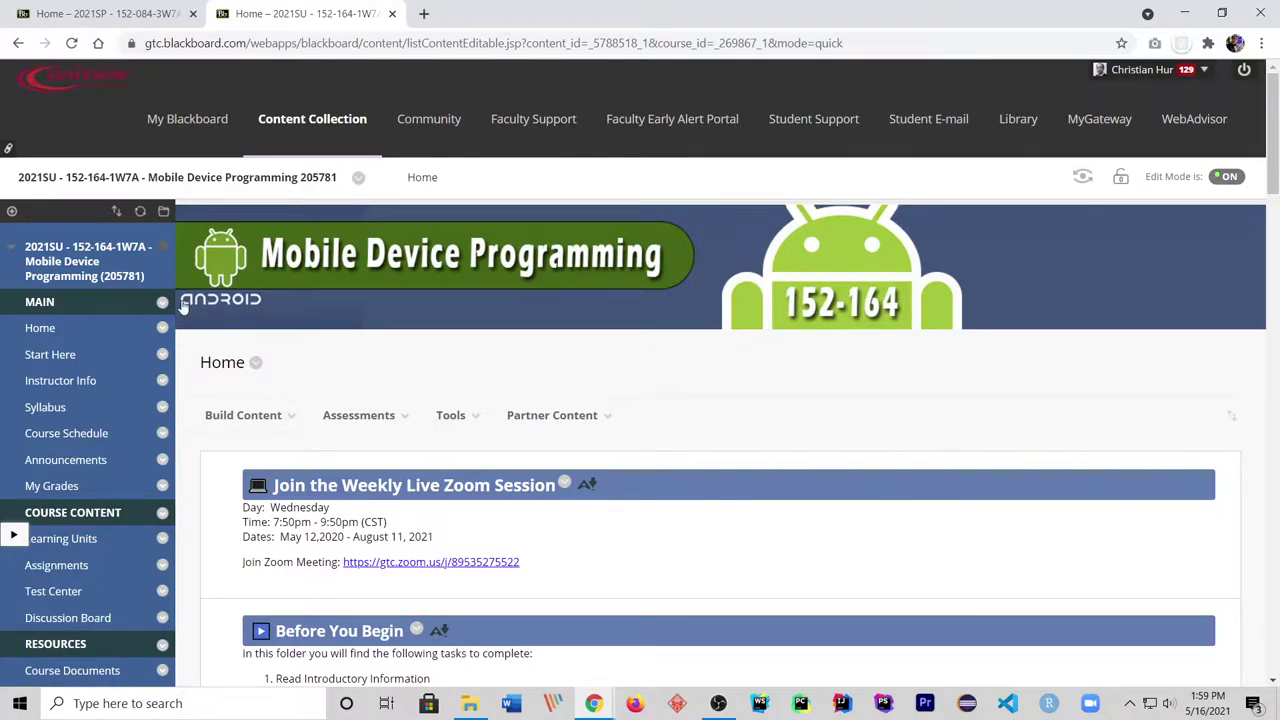
{"action": "left_click", "coordinate": [12, 211]}
{"action": "scroll", "coordinate": [628, 340], "scroll_direction": "down", "scroll_amount": 2}
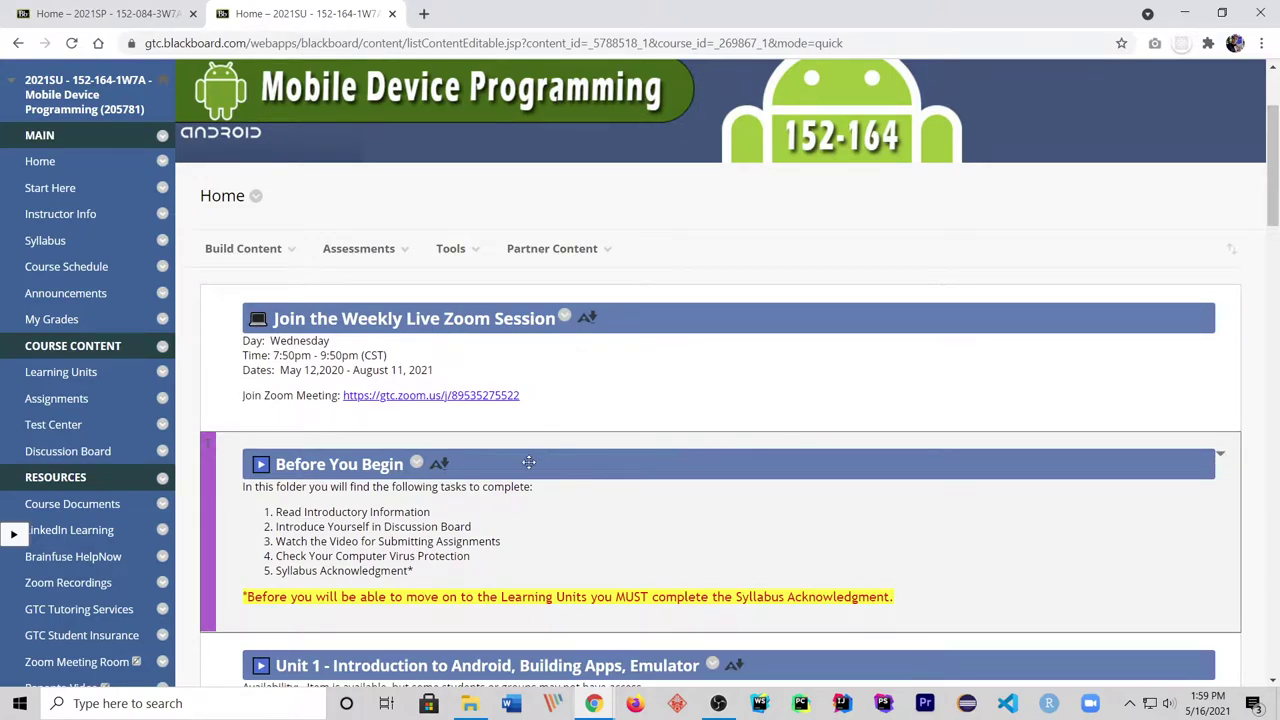
{"action": "scroll", "coordinate": [560, 450], "scroll_direction": "down", "scroll_amount": 2}
{"action": "scroll", "coordinate": [590, 417], "scroll_direction": "down", "scroll_amount": 2}
{"action": "scroll", "coordinate": [590, 419], "scroll_direction": "up", "scroll_amount": 3}
{"action": "scroll", "coordinate": [588, 420], "scroll_direction": "down", "scroll_amount": 1}
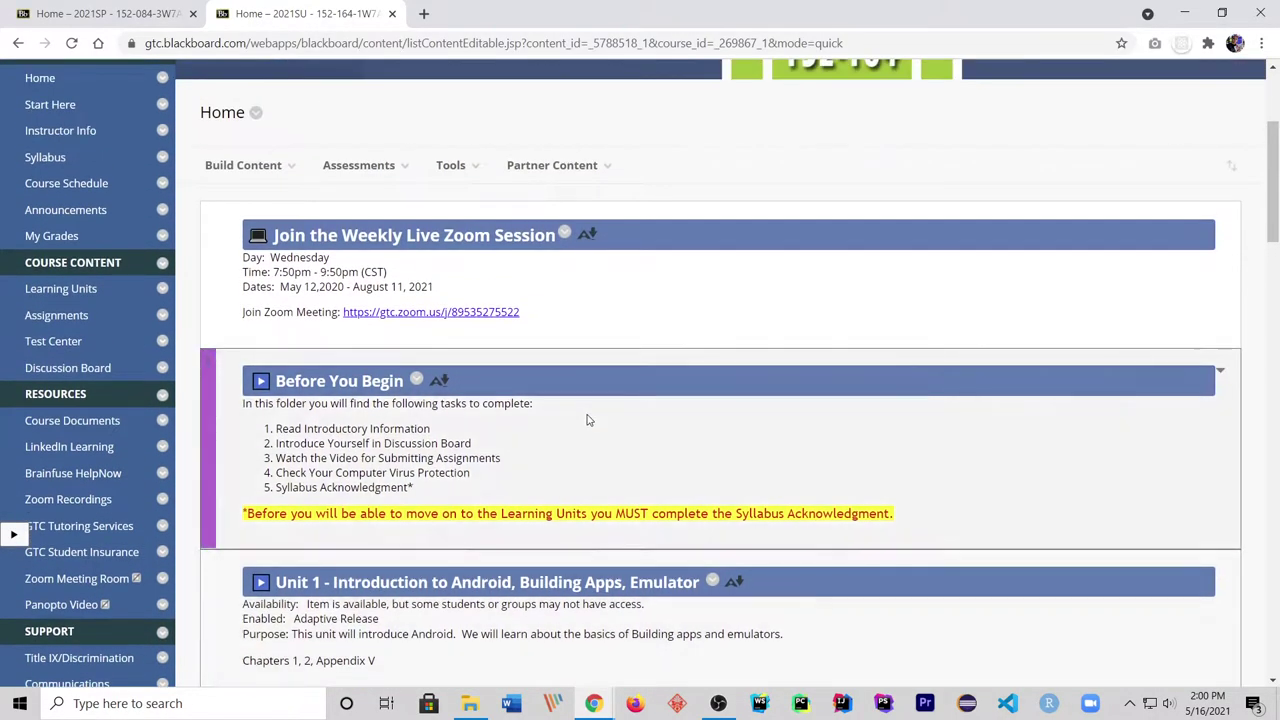
{"action": "scroll", "coordinate": [588, 420], "scroll_direction": "down", "scroll_amount": 1}
Open the Unit 1 folder in the Mobile Device Programming course, view its items, and return to the course home page.
{"action": "left_click", "coordinate": [483, 494]}
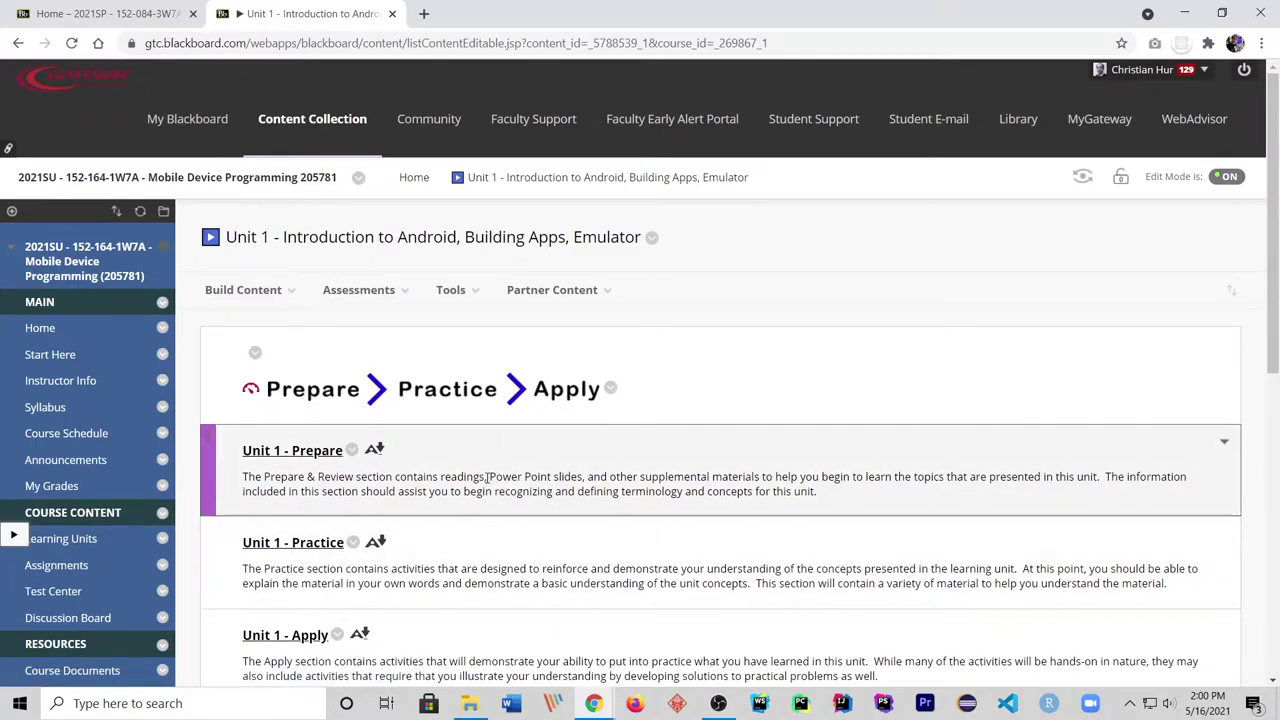
{"action": "scroll", "coordinate": [446, 457], "scroll_direction": "down", "scroll_amount": 1}
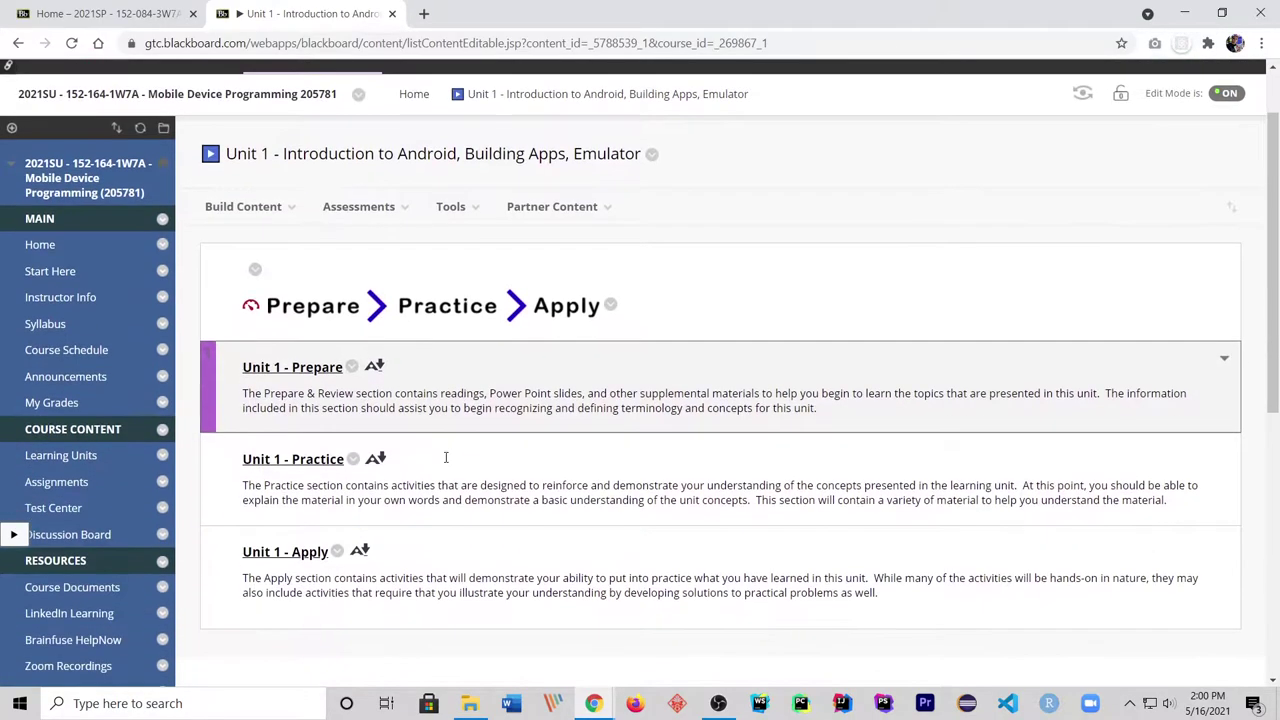
{"action": "scroll", "coordinate": [446, 457], "scroll_direction": "up", "scroll_amount": 1}
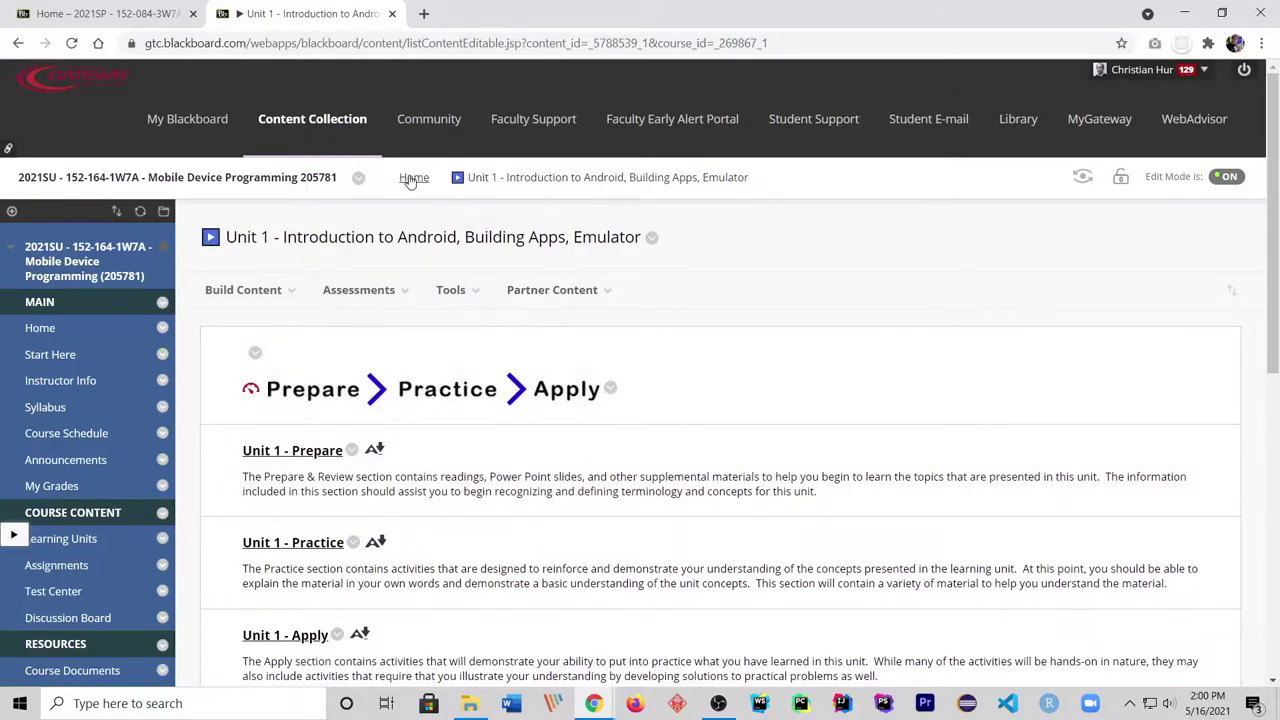
{"action": "left_click", "coordinate": [412, 178]}
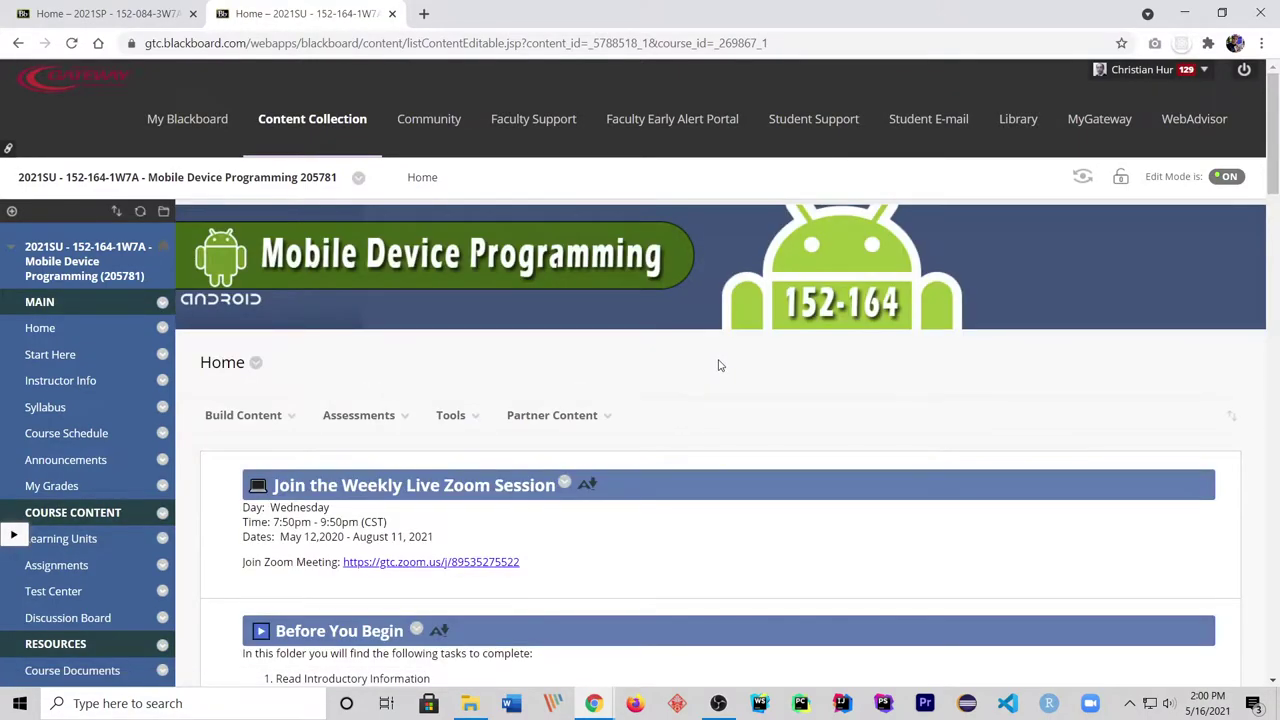
{"action": "scroll", "coordinate": [760, 370], "scroll_direction": "down", "scroll_amount": 1}
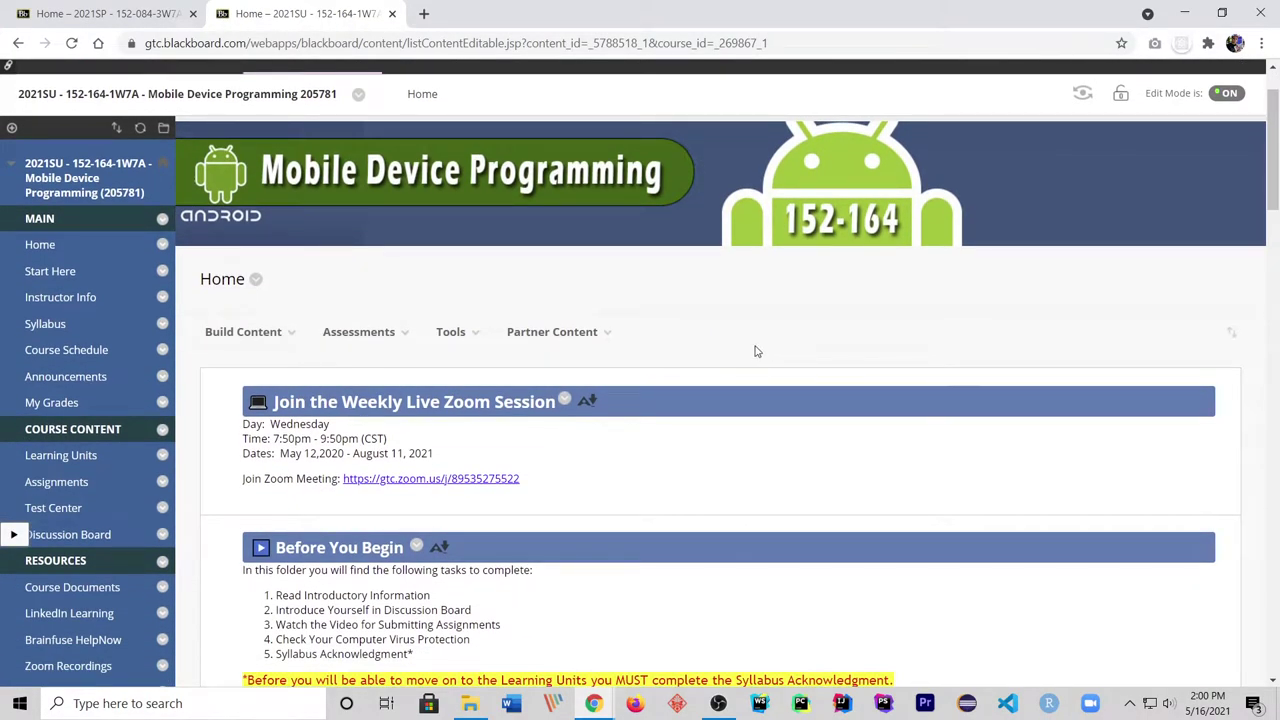
{"action": "scroll", "coordinate": [925, 283], "scroll_direction": "up", "scroll_amount": 1}
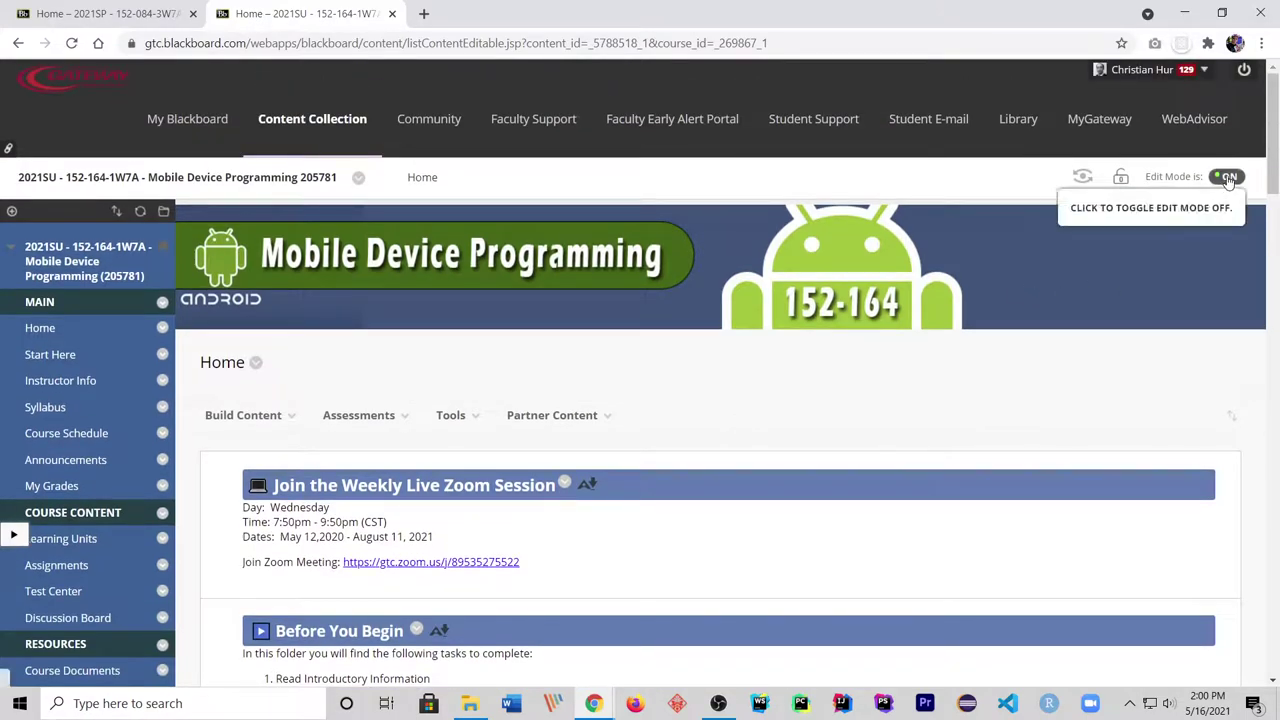
Turn off Edit Mode for the Mobile Device Programming course and review its home page and Before You Begin folder as a student.
{"action": "left_click", "coordinate": [1228, 177]}
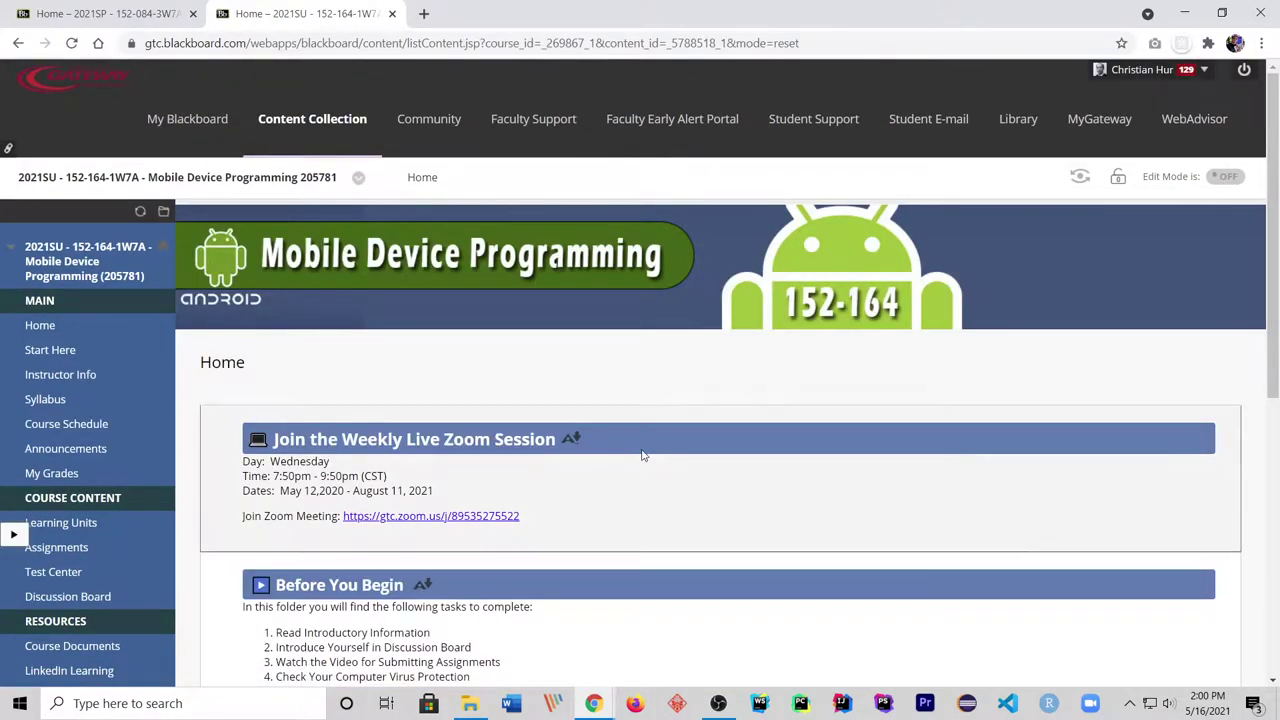
{"action": "scroll", "coordinate": [648, 420], "scroll_direction": "down", "scroll_amount": 2}
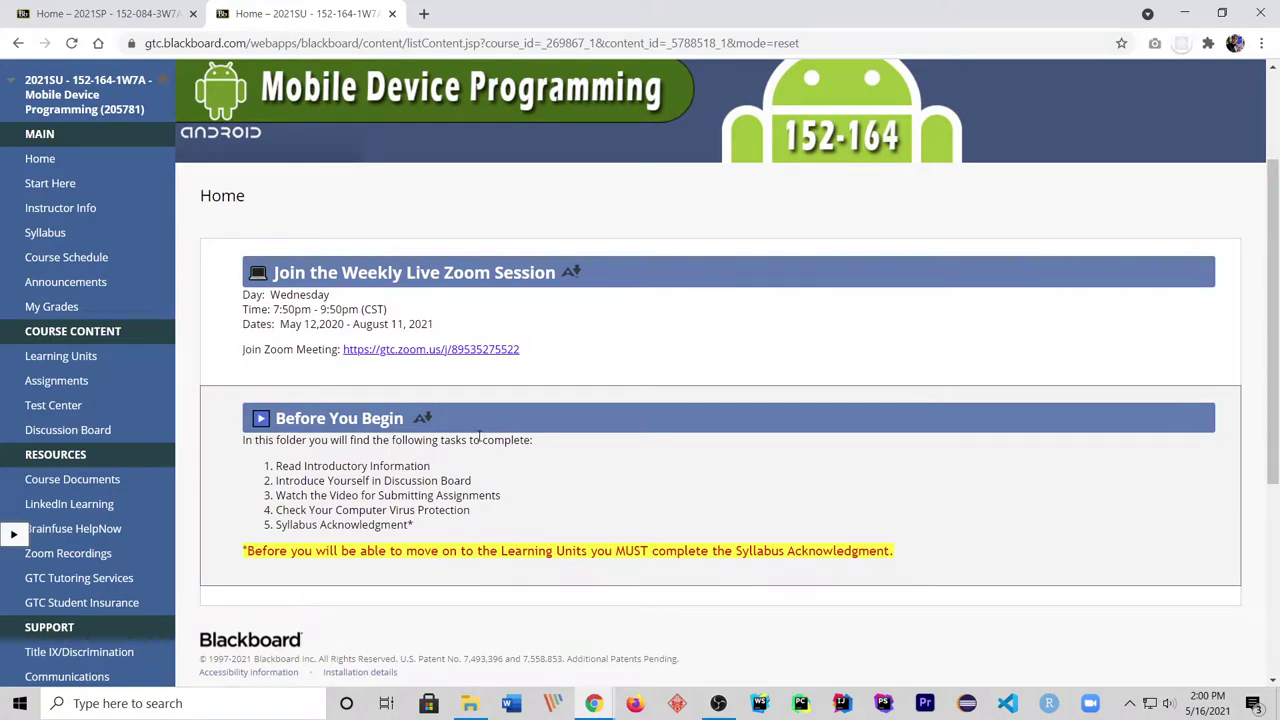
{"action": "scroll", "coordinate": [477, 442], "scroll_direction": "up", "scroll_amount": 1}
{"action": "scroll", "coordinate": [476, 436], "scroll_direction": "up", "scroll_amount": 1}
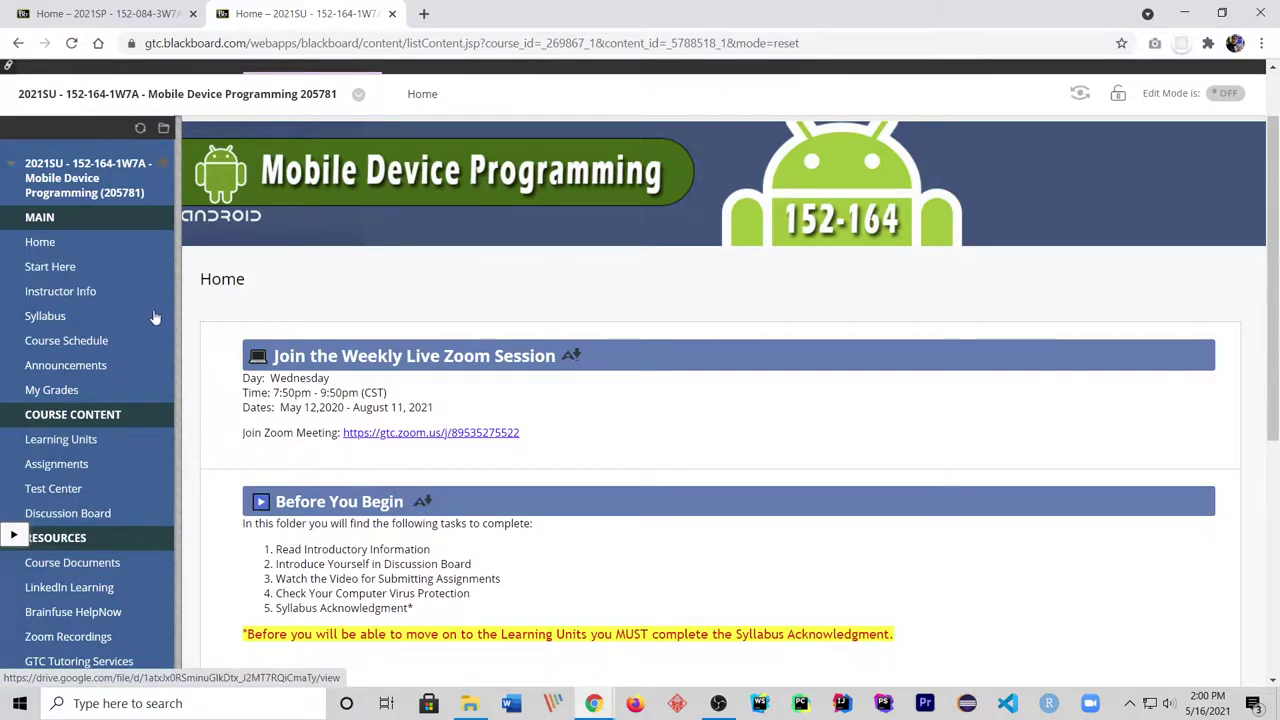
{"action": "left_click", "coordinate": [340, 503]}
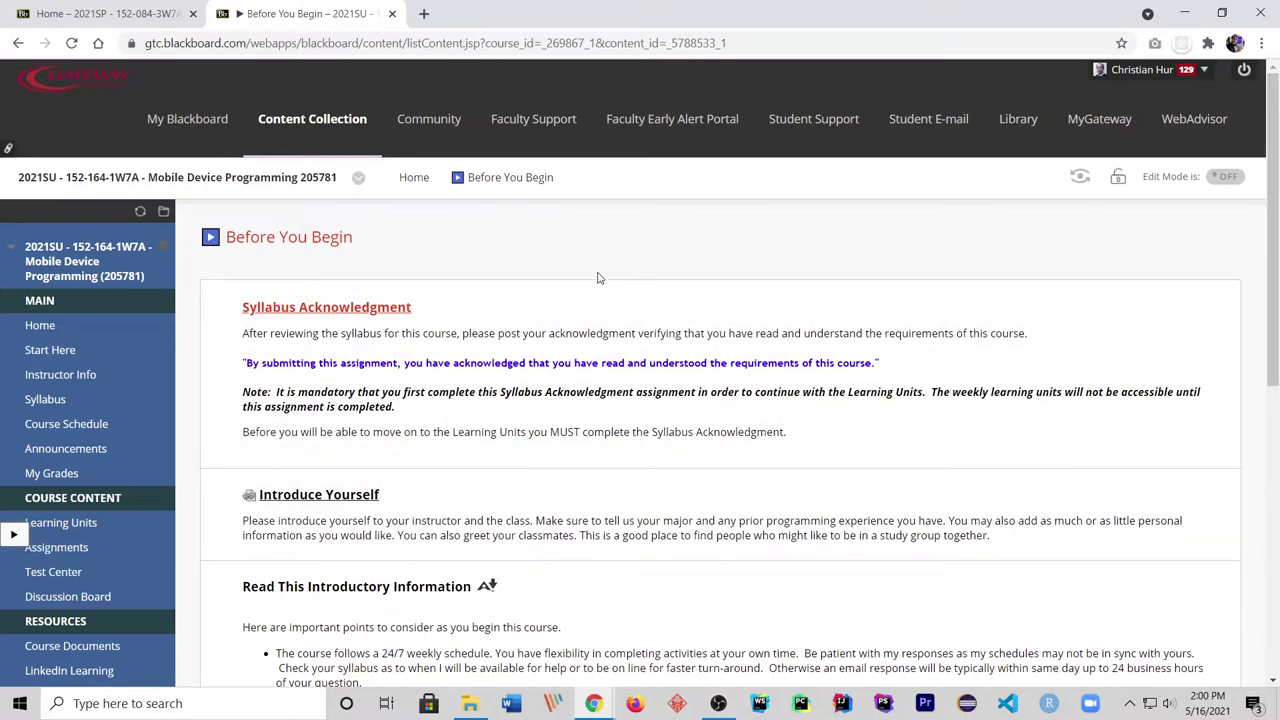
{"action": "left_click", "coordinate": [414, 177]}
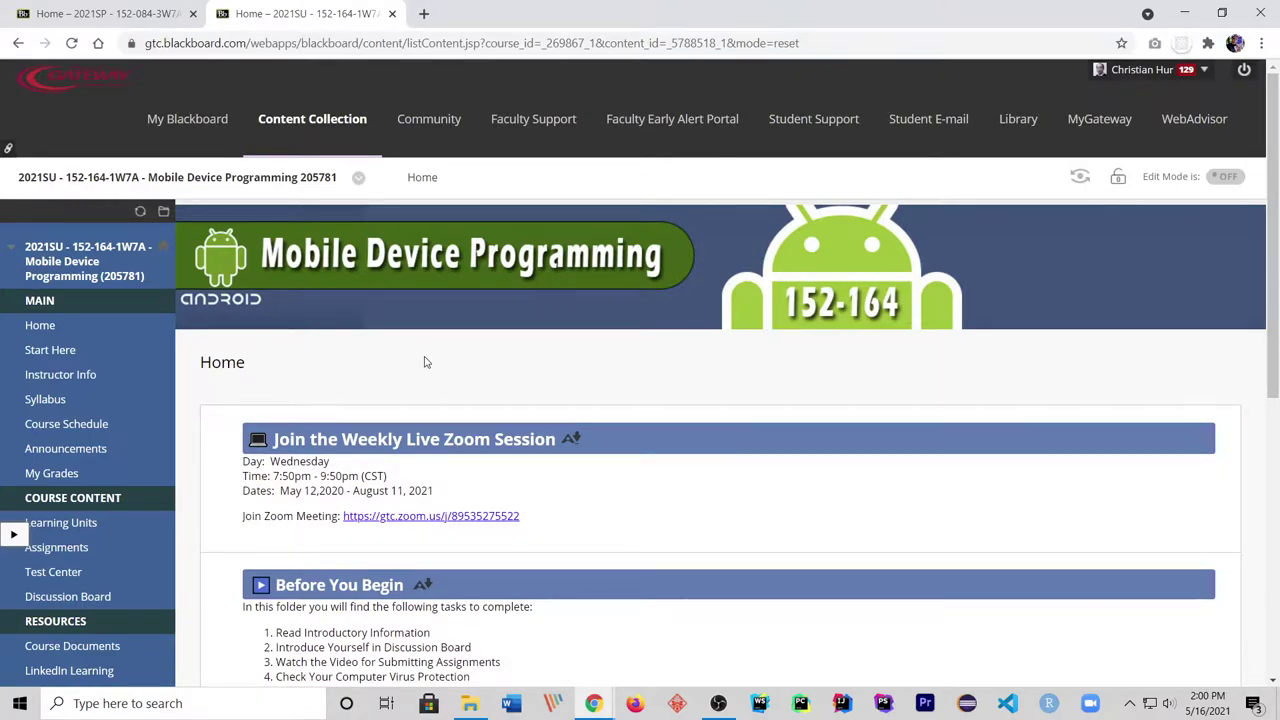
Return to the Angular course home page and place the File Explorer window of the CSS folder beside it.
{"action": "left_click", "coordinate": [135, 13]}
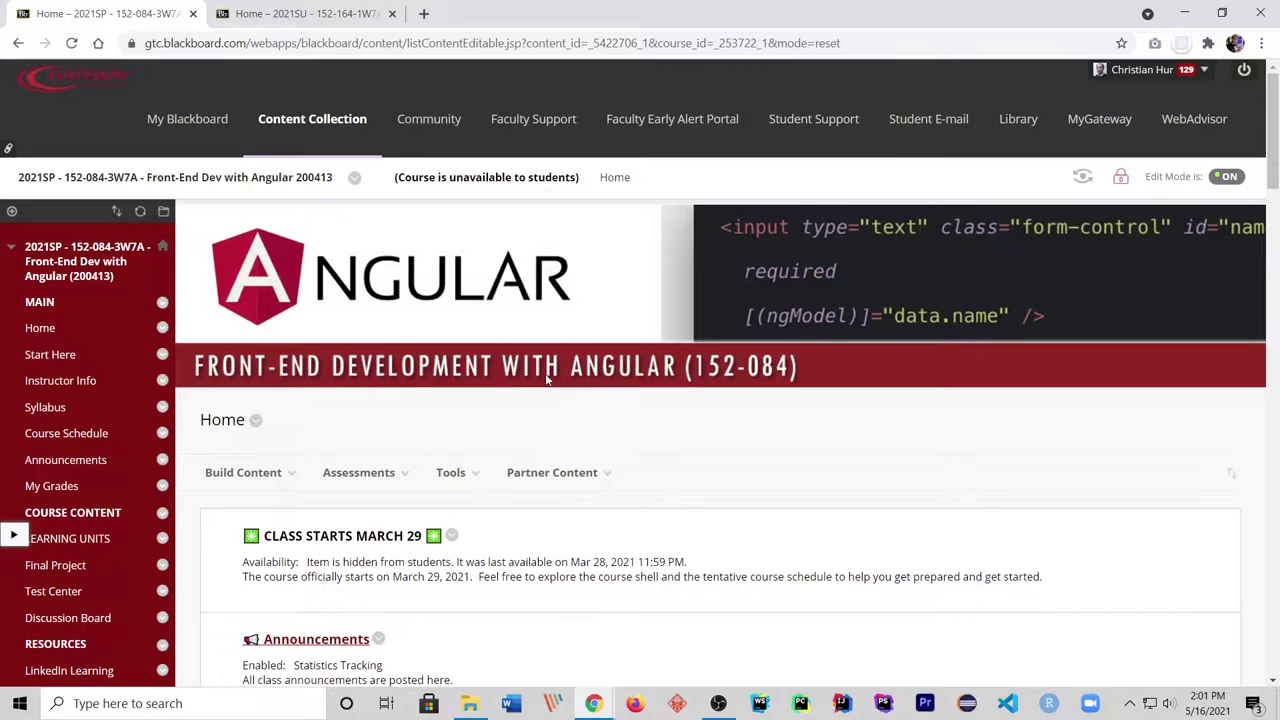
{"action": "scroll", "coordinate": [660, 386], "scroll_direction": "down", "scroll_amount": 5}
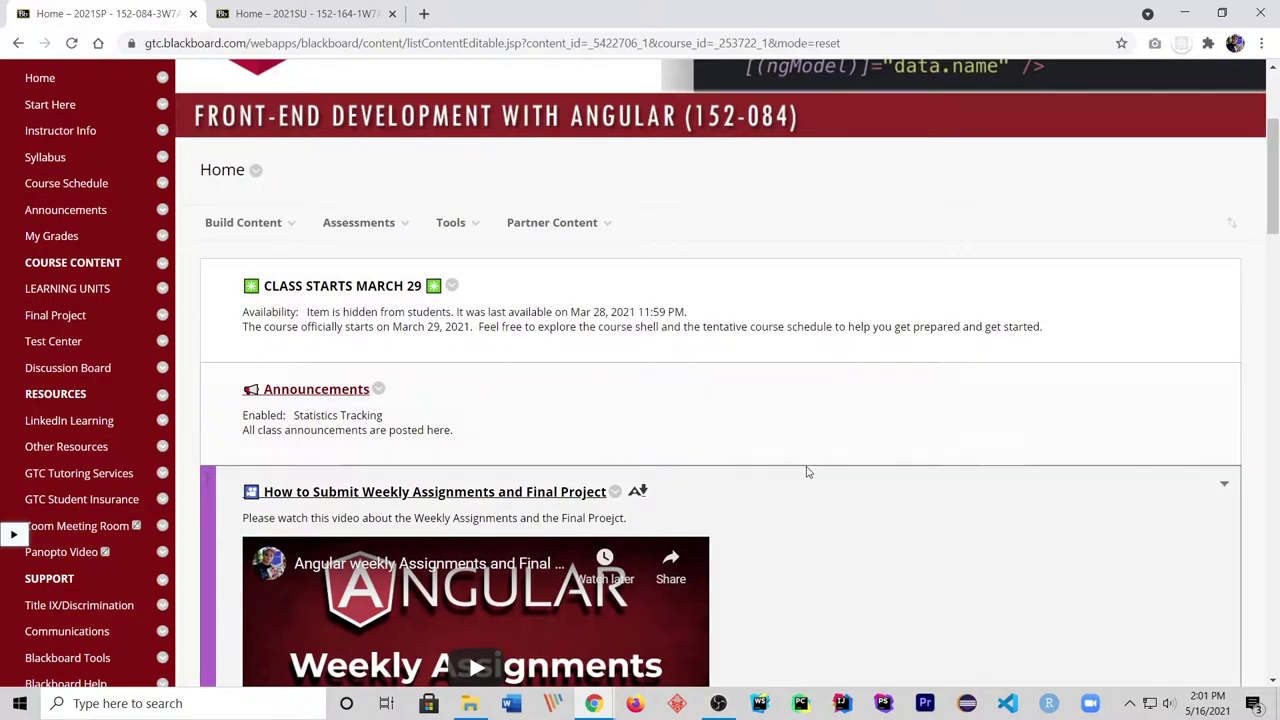
{"action": "left_click", "coordinate": [469, 703]}
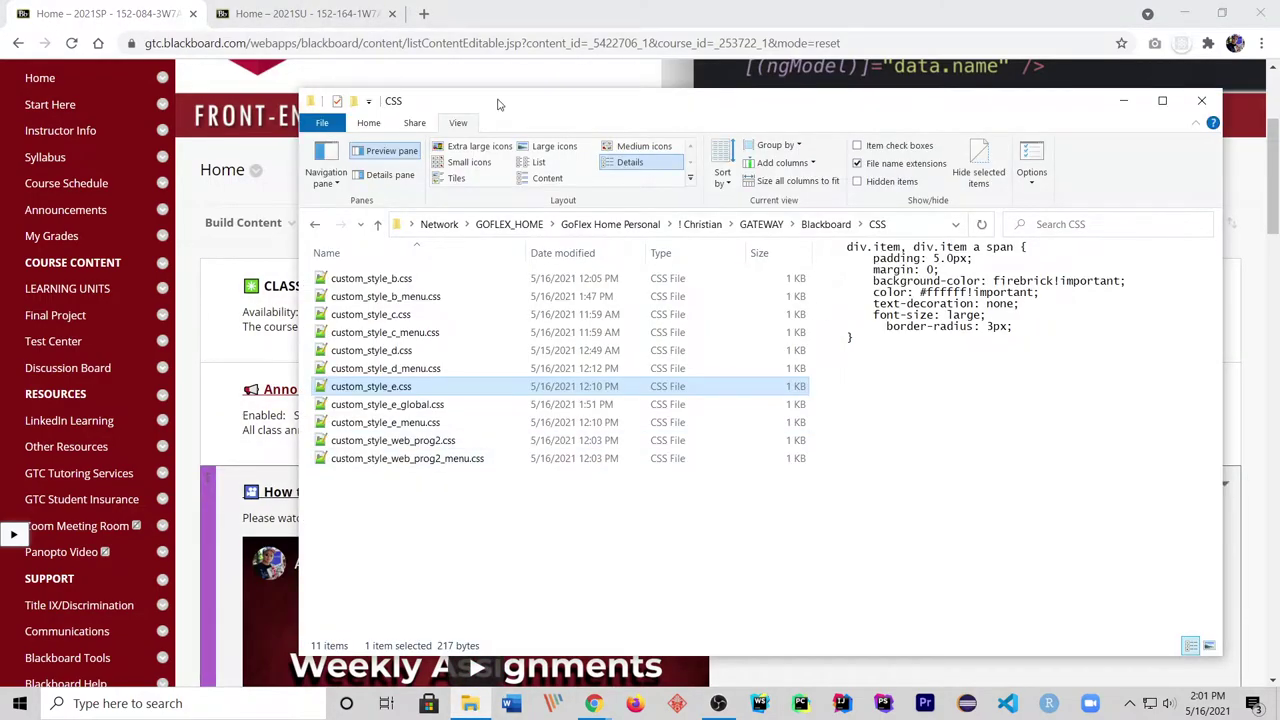
{"action": "left_click_drag", "start_coordinate": [499, 104], "coordinate": [529, 92]}
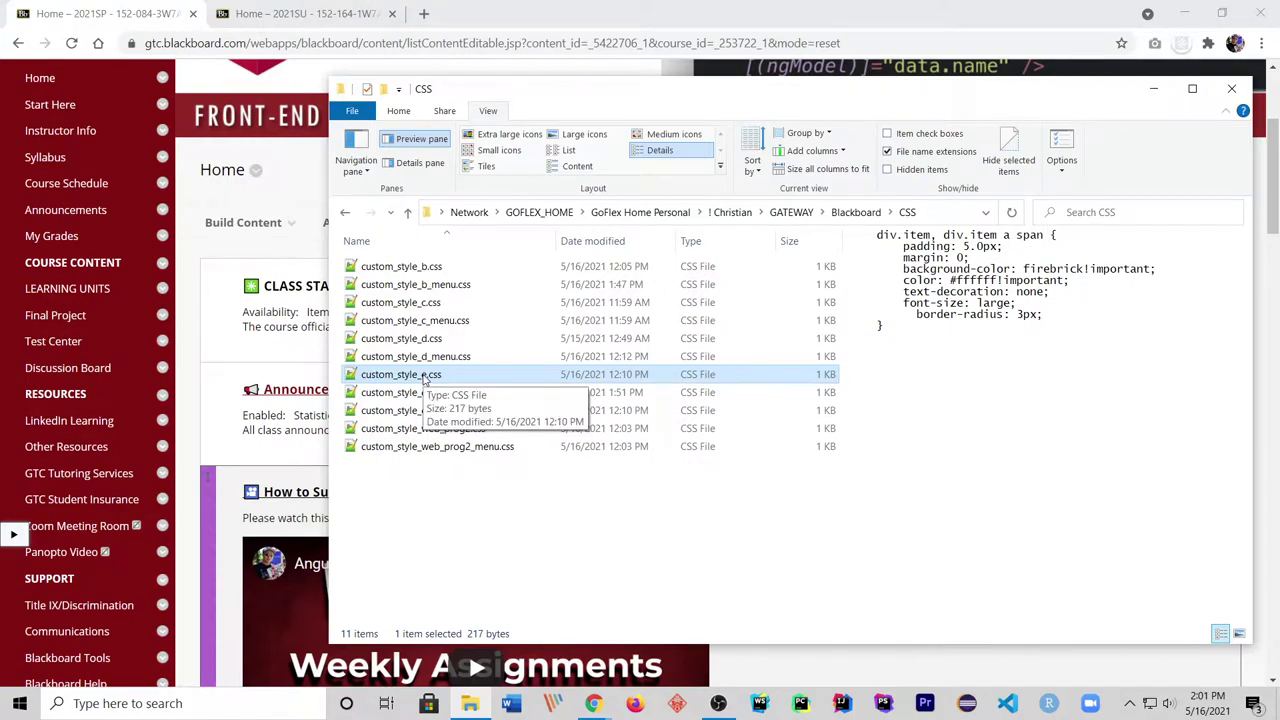
{"action": "left_click_drag", "start_coordinate": [329, 310], "coordinate": [439, 310]}
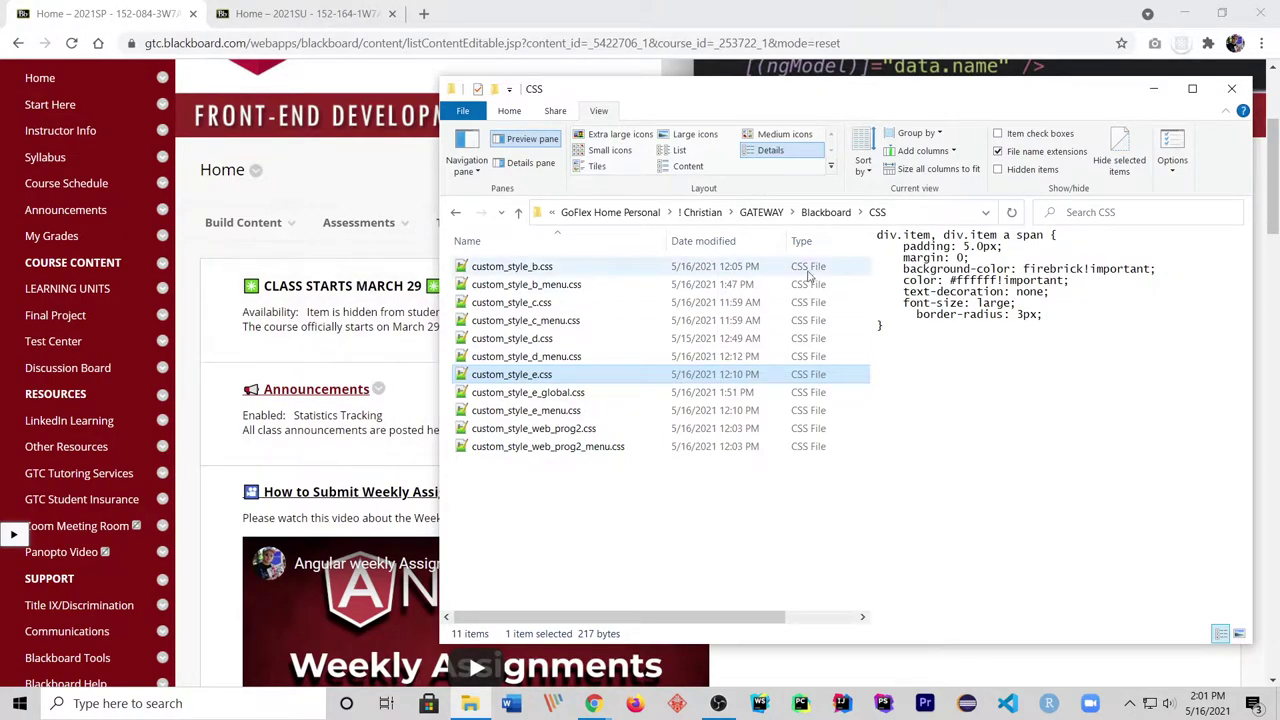
Examine the div.item rule previewed from custom_style_e.css and compare it with the Mobile Device Programming home page headings.
{"action": "left_click", "coordinate": [916, 234]}
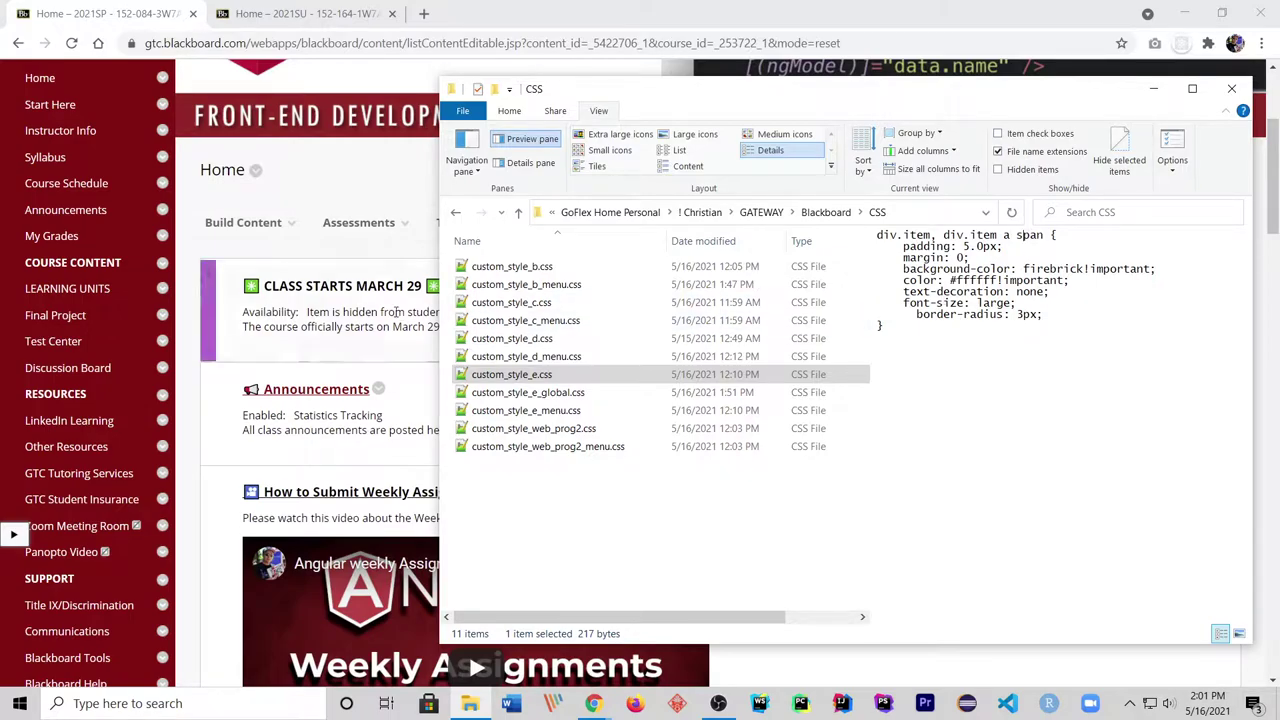
{"action": "left_click_drag", "start_coordinate": [439, 316], "coordinate": [515, 318]}
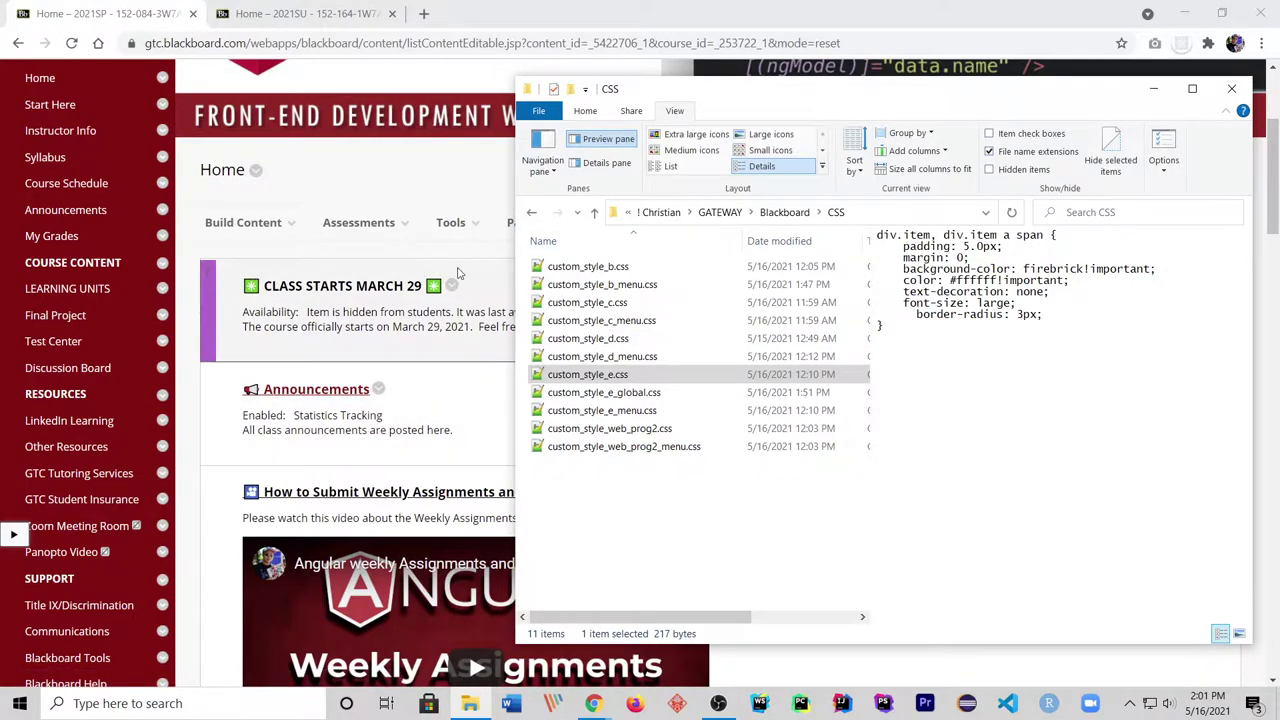
{"action": "left_click", "coordinate": [285, 16]}
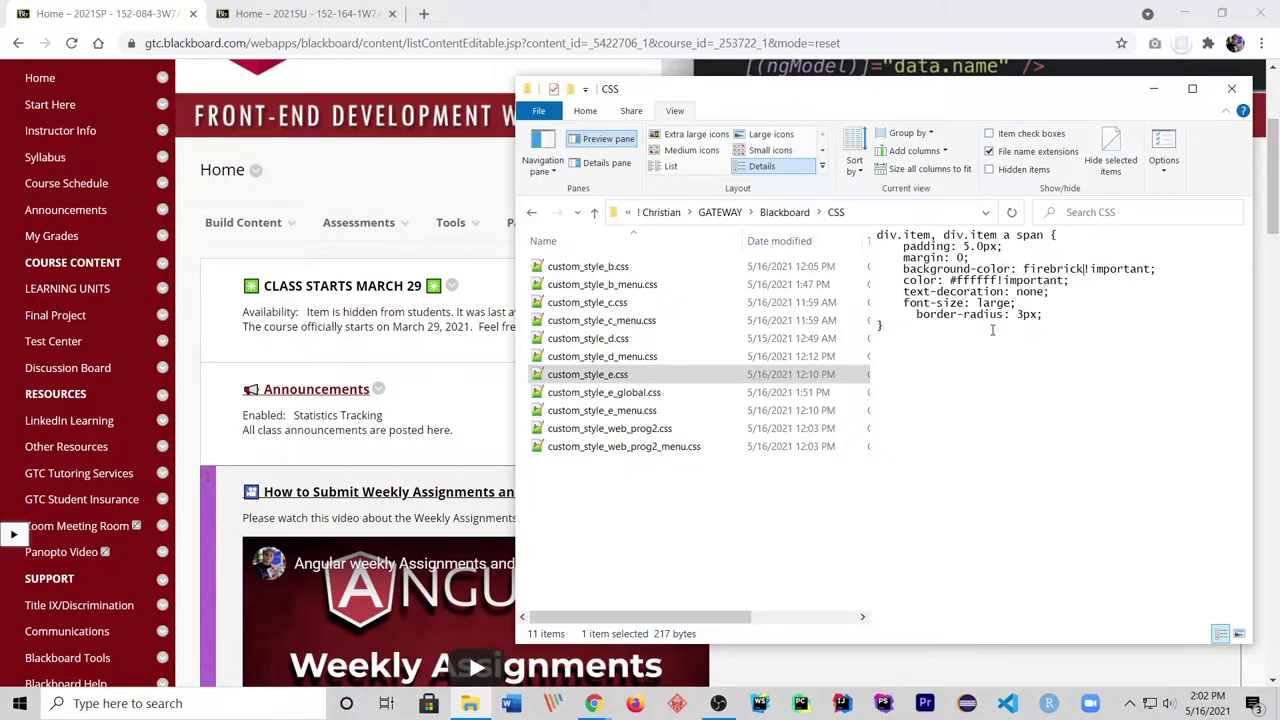
{"action": "left_click", "coordinate": [305, 13]}
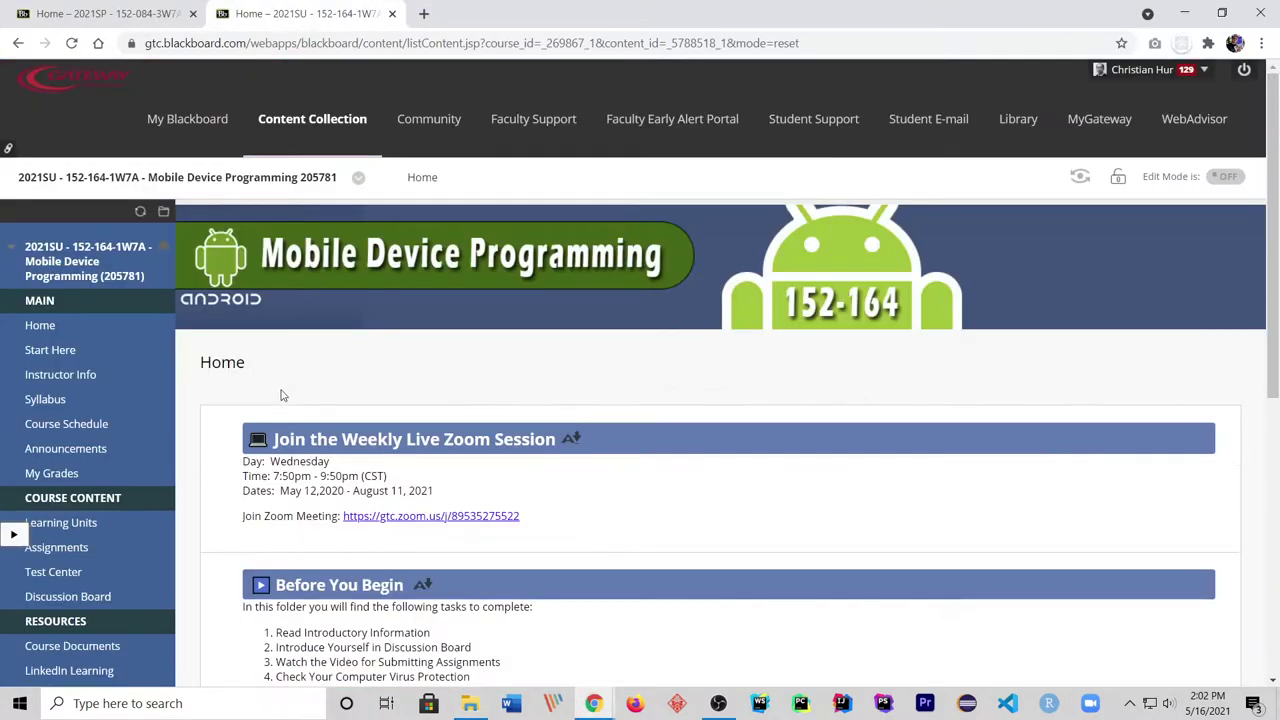
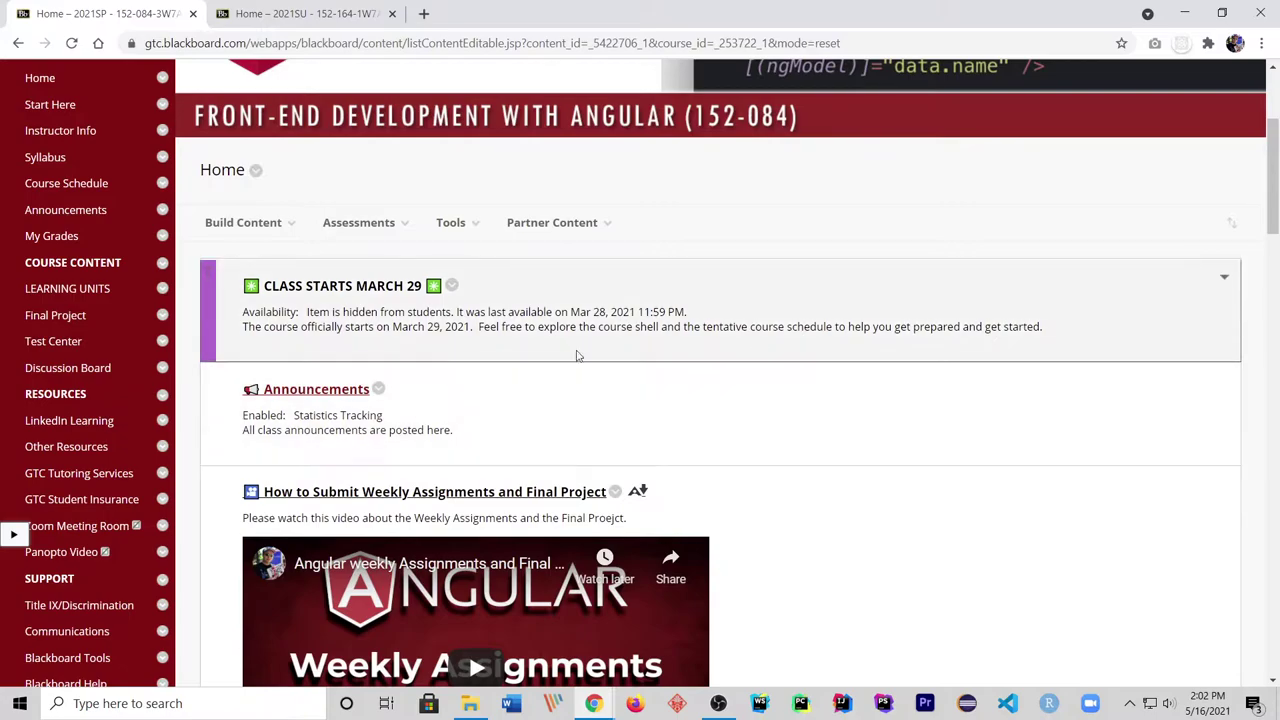
{"action": "left_click", "coordinate": [449, 285]}
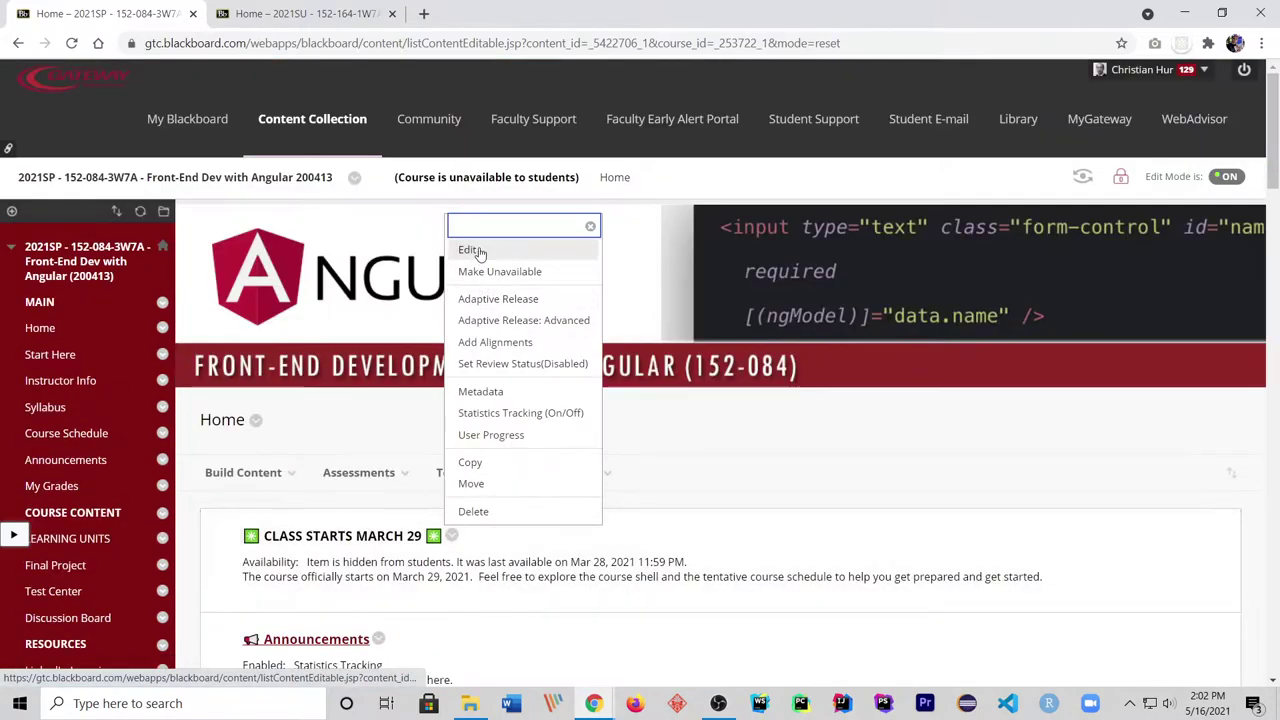
{"action": "left_click", "coordinate": [472, 250]}
{"action": "scroll", "coordinate": [700, 420], "scroll_direction": "down", "scroll_amount": 10}
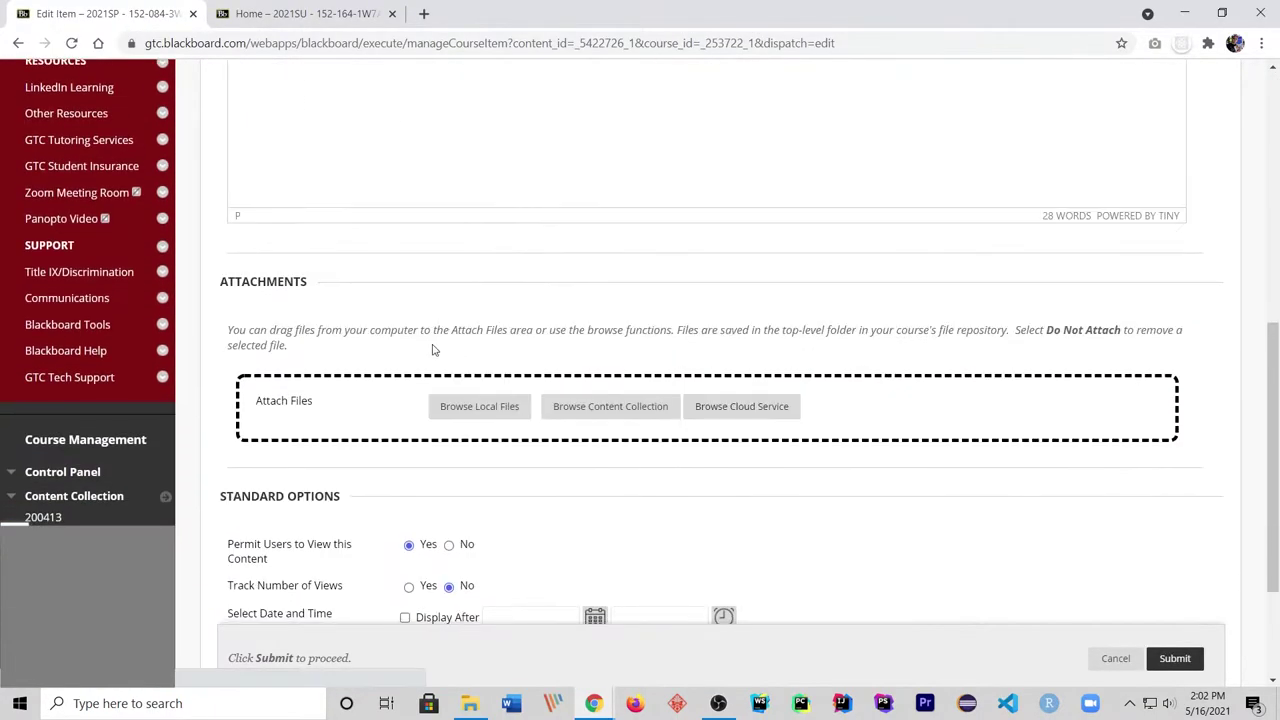
{"action": "left_click", "coordinate": [1115, 658]}
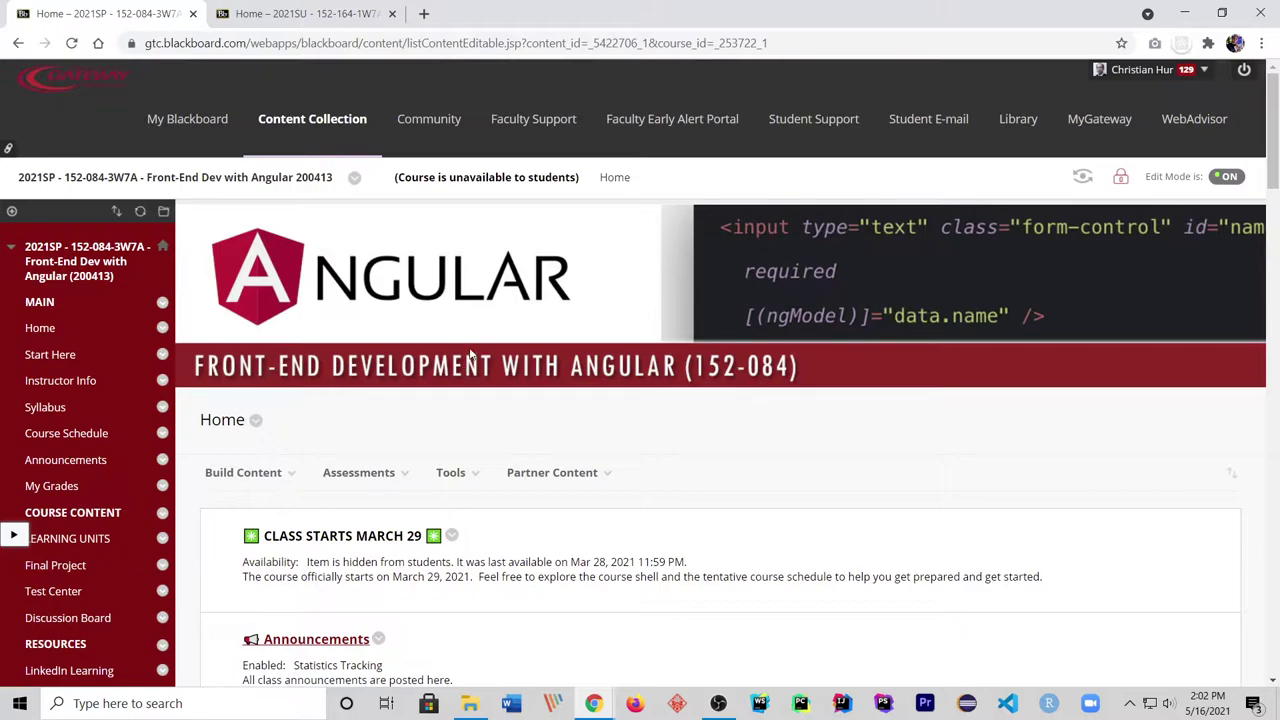
Open the Angular course's 200413 content collection and create a folder named css in it.
{"action": "scroll", "coordinate": [310, 383], "scroll_direction": "down", "scroll_amount": 2}
{"action": "scroll", "coordinate": [310, 383], "scroll_direction": "down", "scroll_amount": 5}
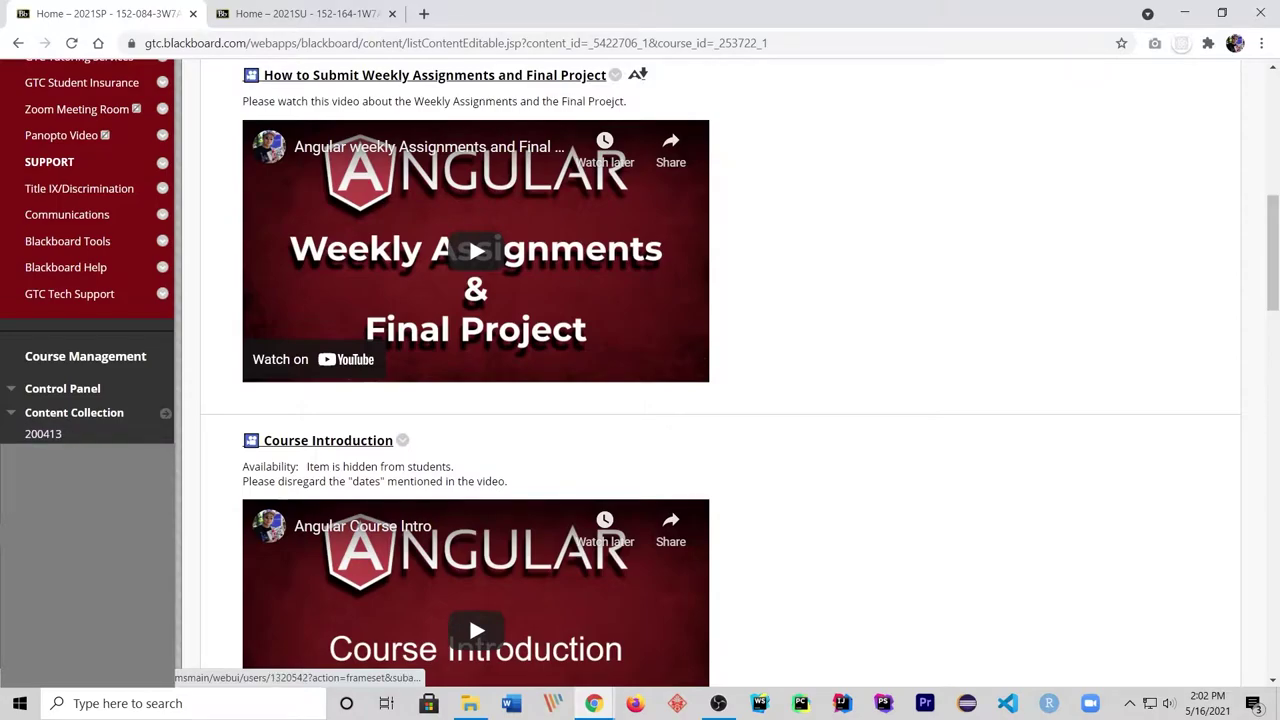
{"action": "left_click", "coordinate": [43, 434]}
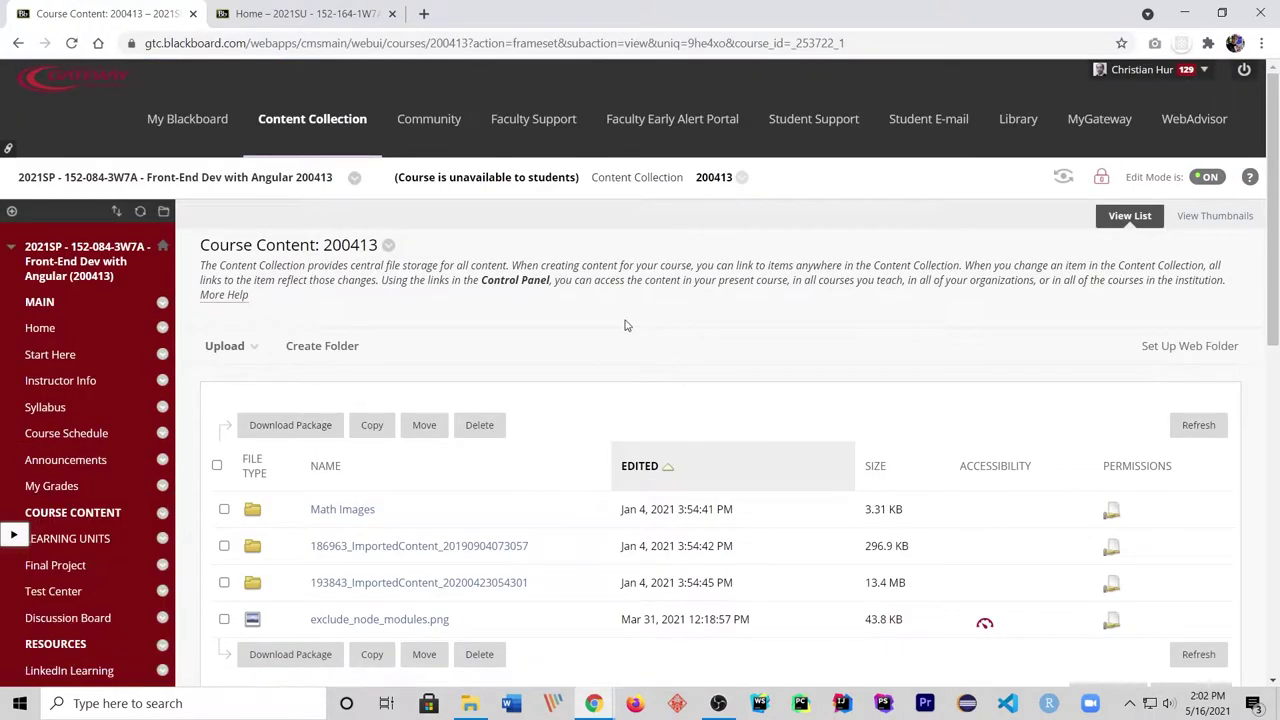
{"action": "scroll", "coordinate": [556, 409], "scroll_direction": "down", "scroll_amount": 1}
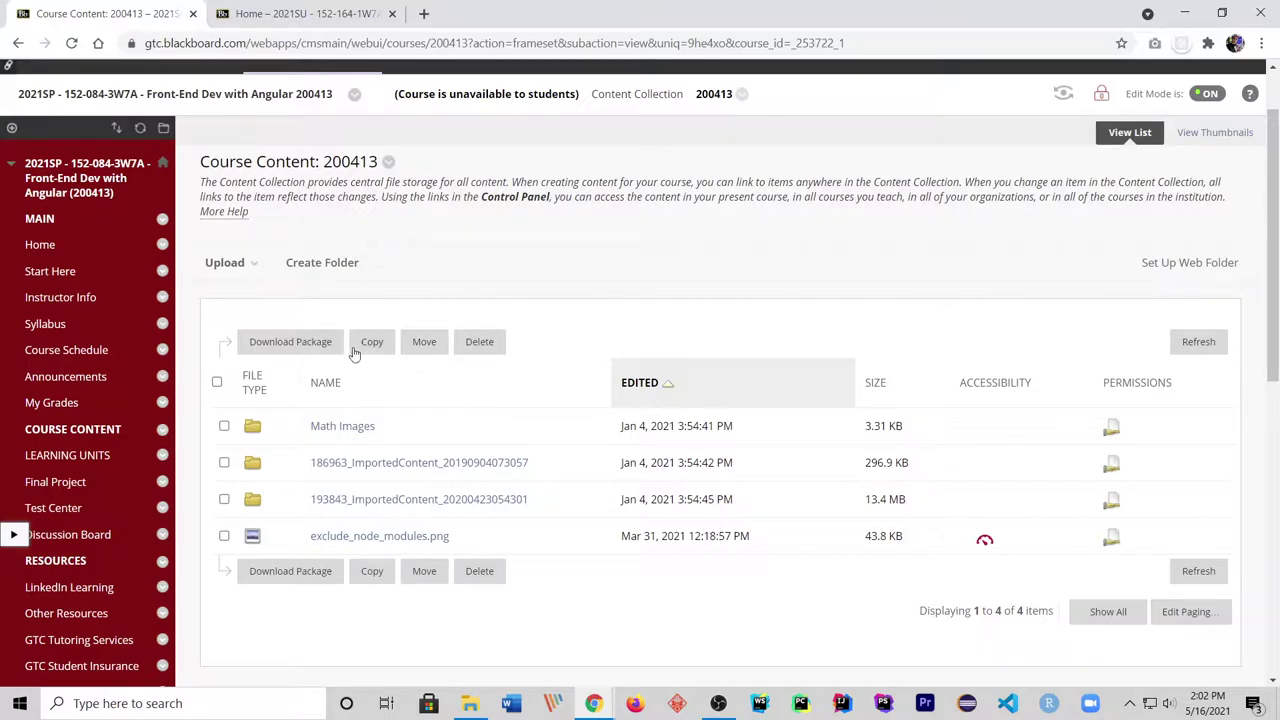
{"action": "left_click", "coordinate": [328, 264]}
{"action": "type", "text": "css"}
{"action": "left_click", "coordinate": [535, 405]}
Upload custom_style_e.css, custom_style_e_menu.css and custom_style_e_global.css from the local CSS folder into the course's css folder.
{"action": "scroll", "coordinate": [622, 375], "scroll_direction": "down", "scroll_amount": 2}
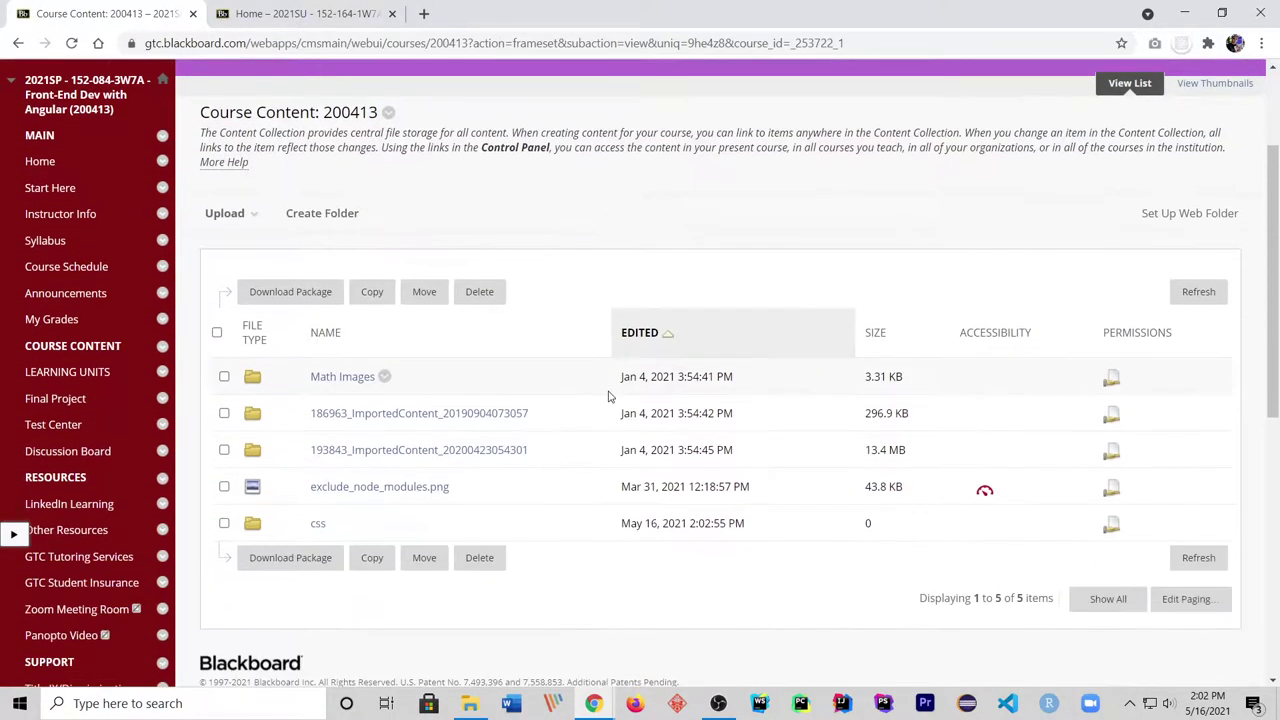
{"action": "left_click", "coordinate": [316, 527]}
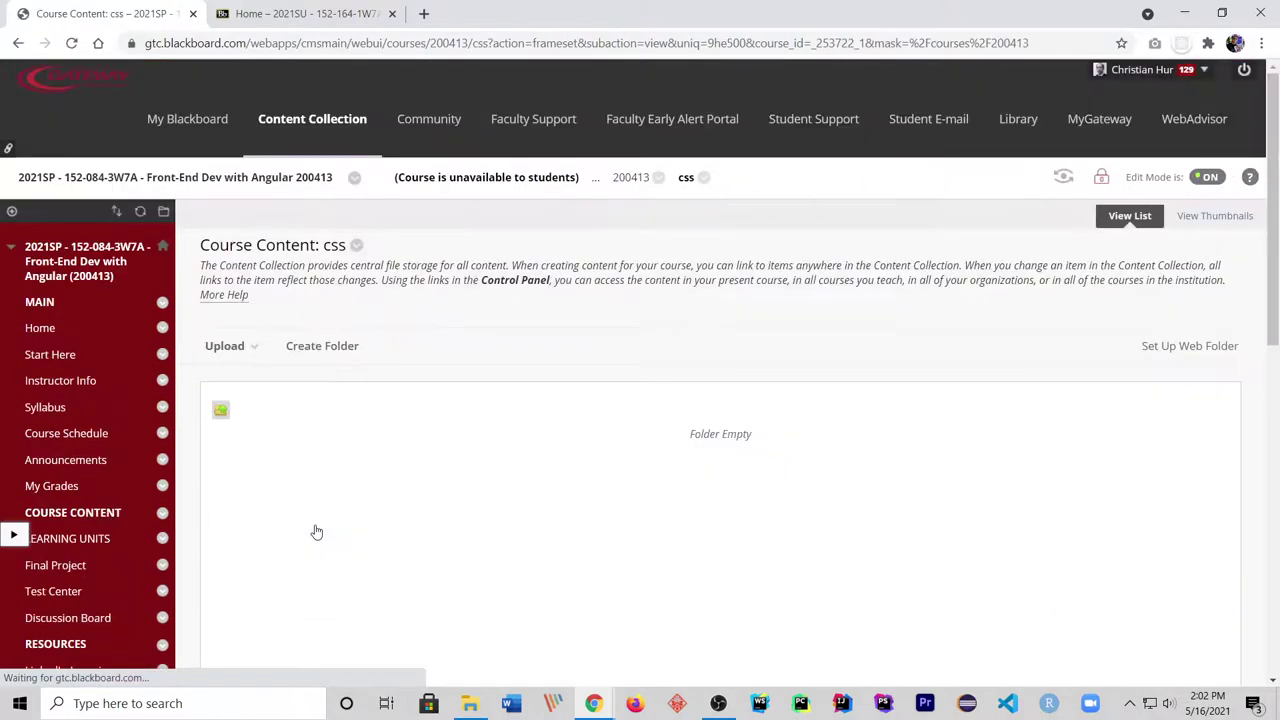
{"action": "left_click", "coordinate": [226, 345]}
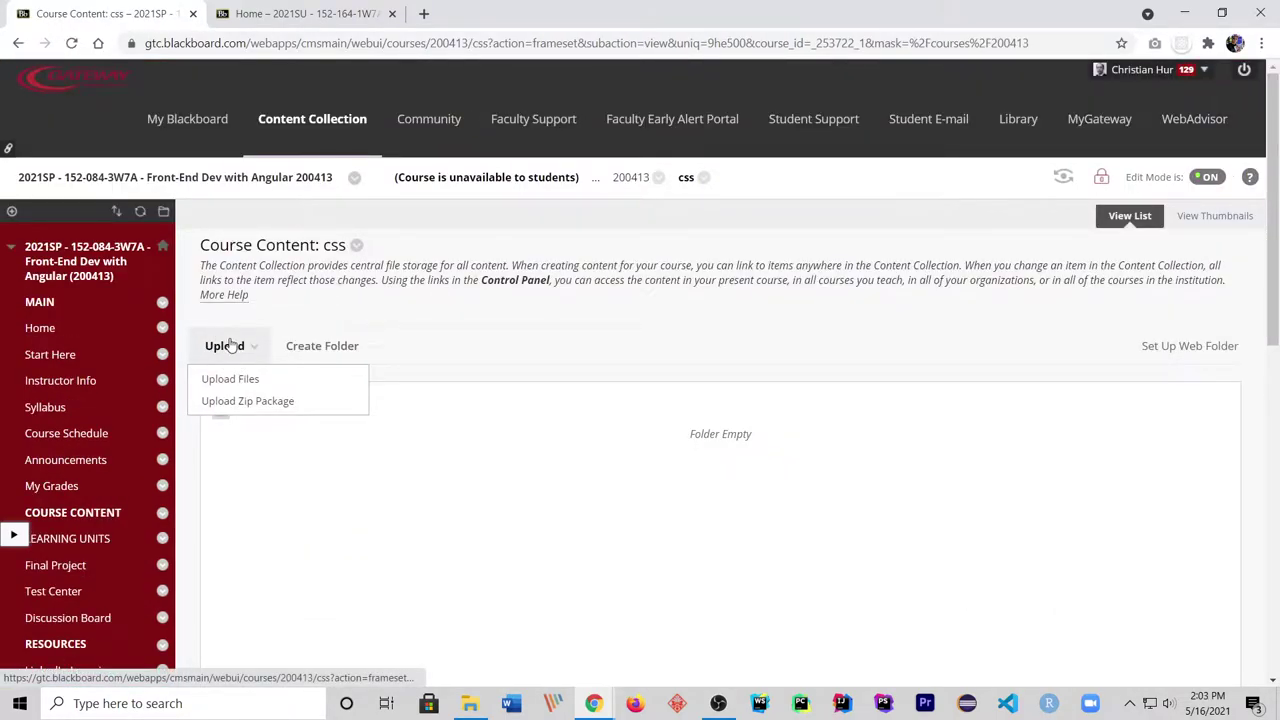
{"action": "left_click", "coordinate": [236, 378]}
{"action": "left_click", "coordinate": [501, 506]}
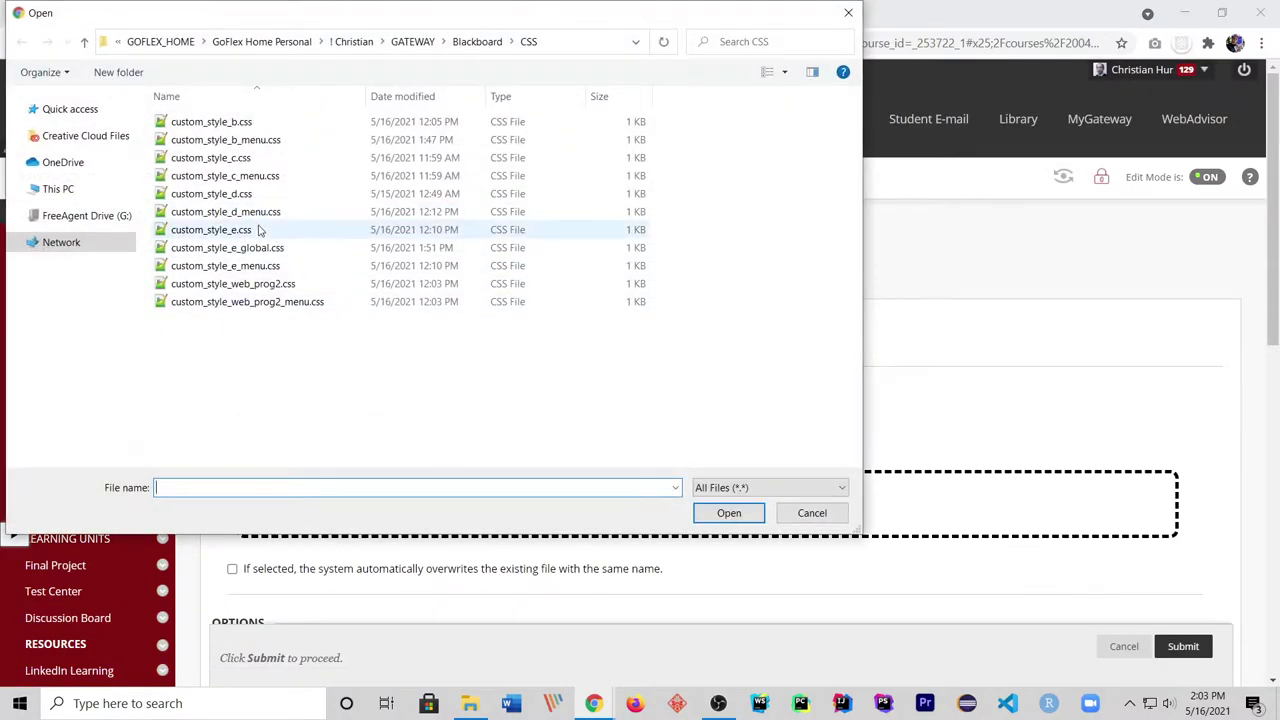
{"action": "double_click", "coordinate": [258, 231]}
{"action": "left_click", "coordinate": [462, 502]}
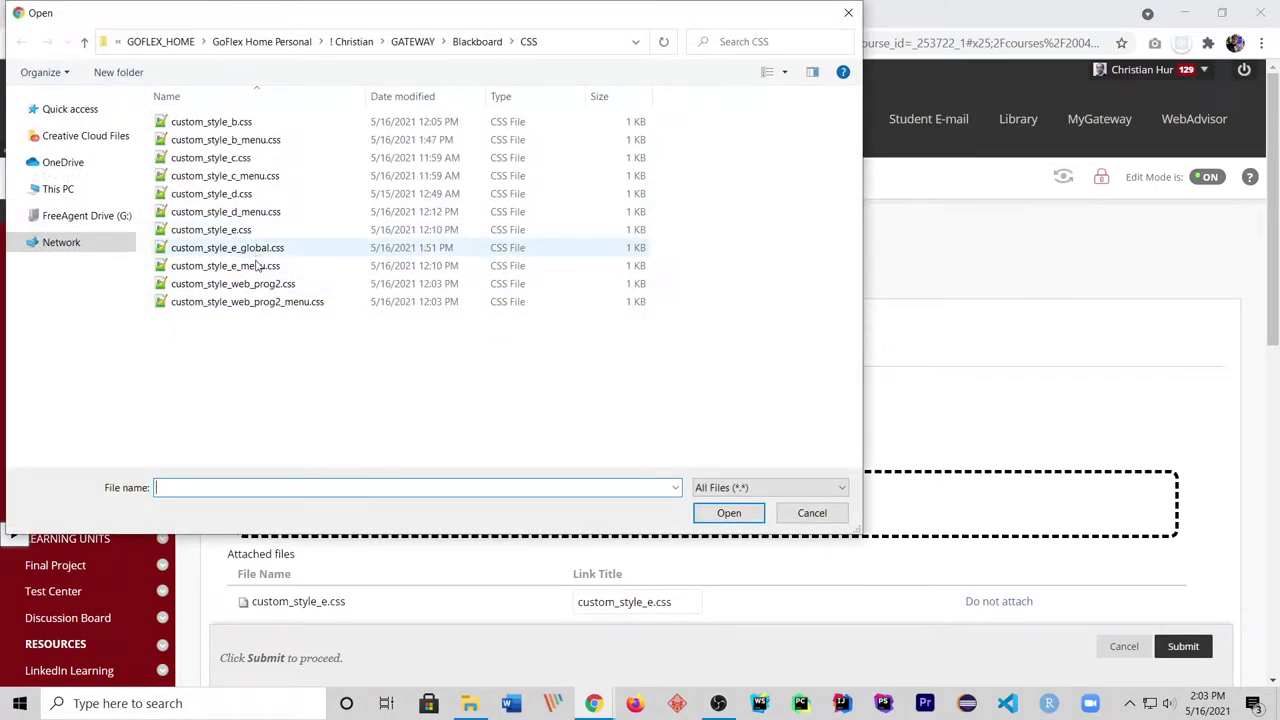
{"action": "double_click", "coordinate": [258, 265]}
{"action": "left_click", "coordinate": [478, 505]}
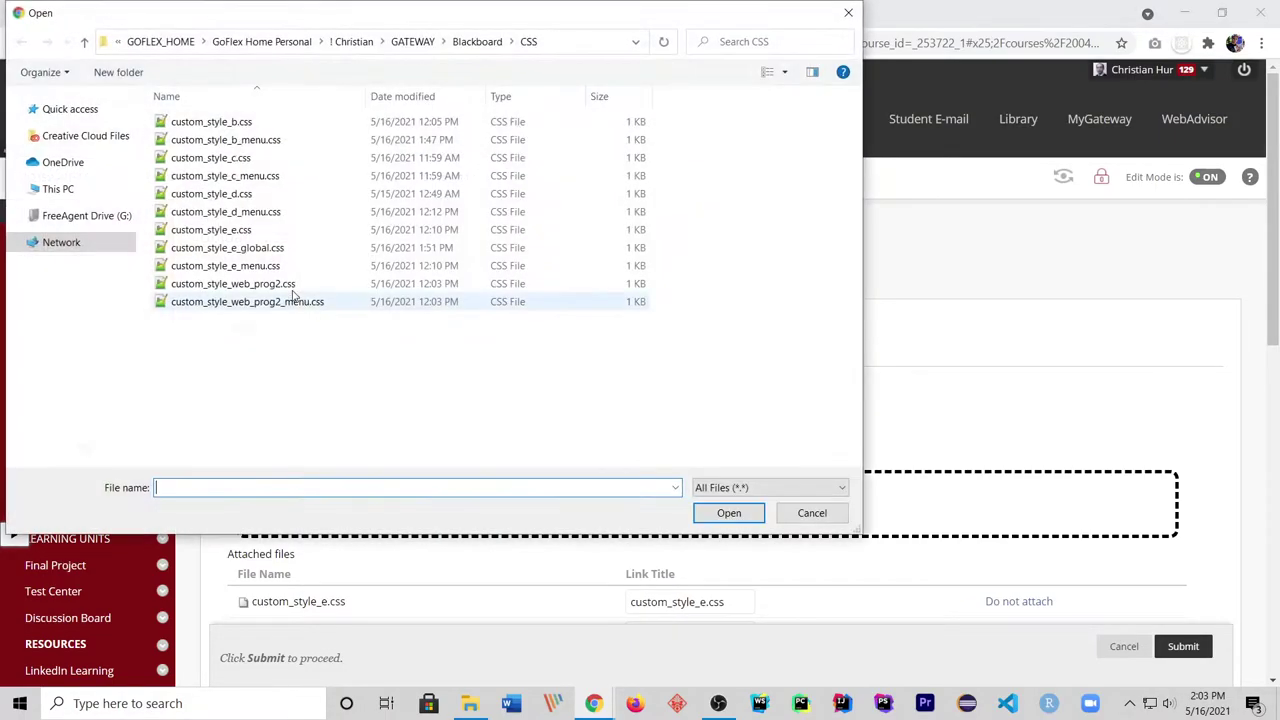
{"action": "double_click", "coordinate": [272, 249]}
{"action": "scroll", "coordinate": [650, 490], "scroll_direction": "down", "scroll_amount": 2}
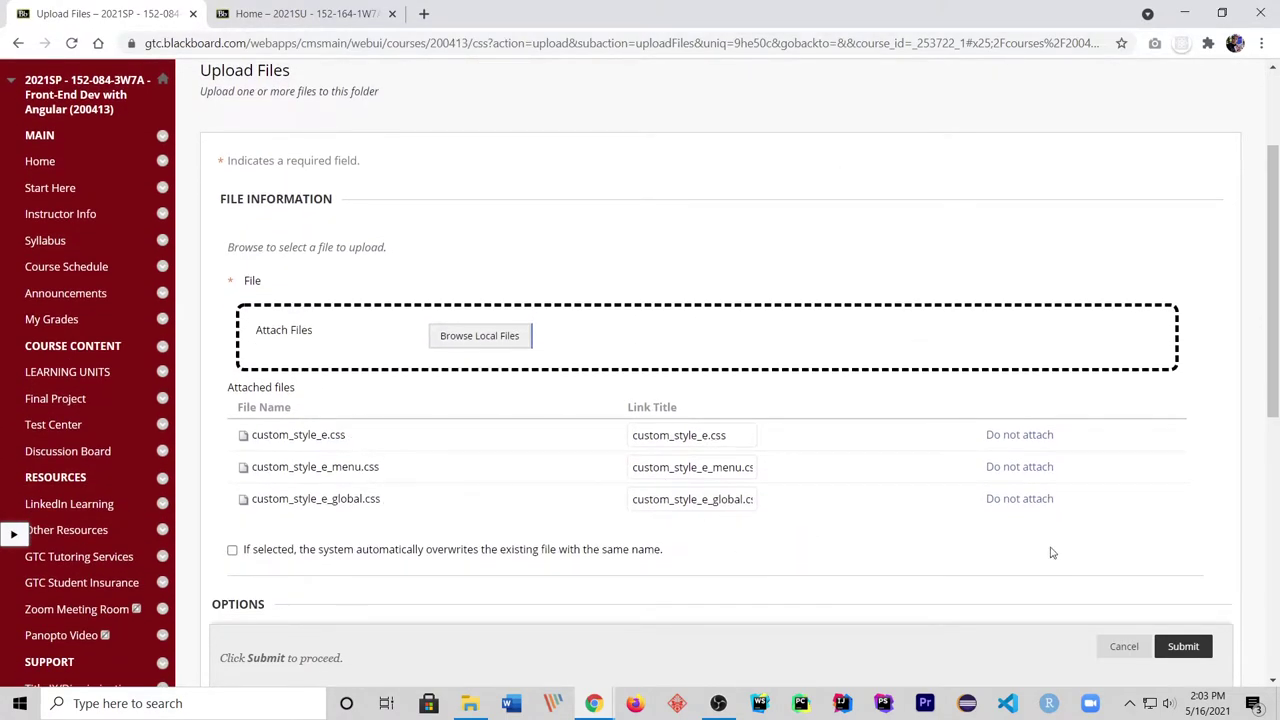
{"action": "left_click", "coordinate": [1176, 651]}
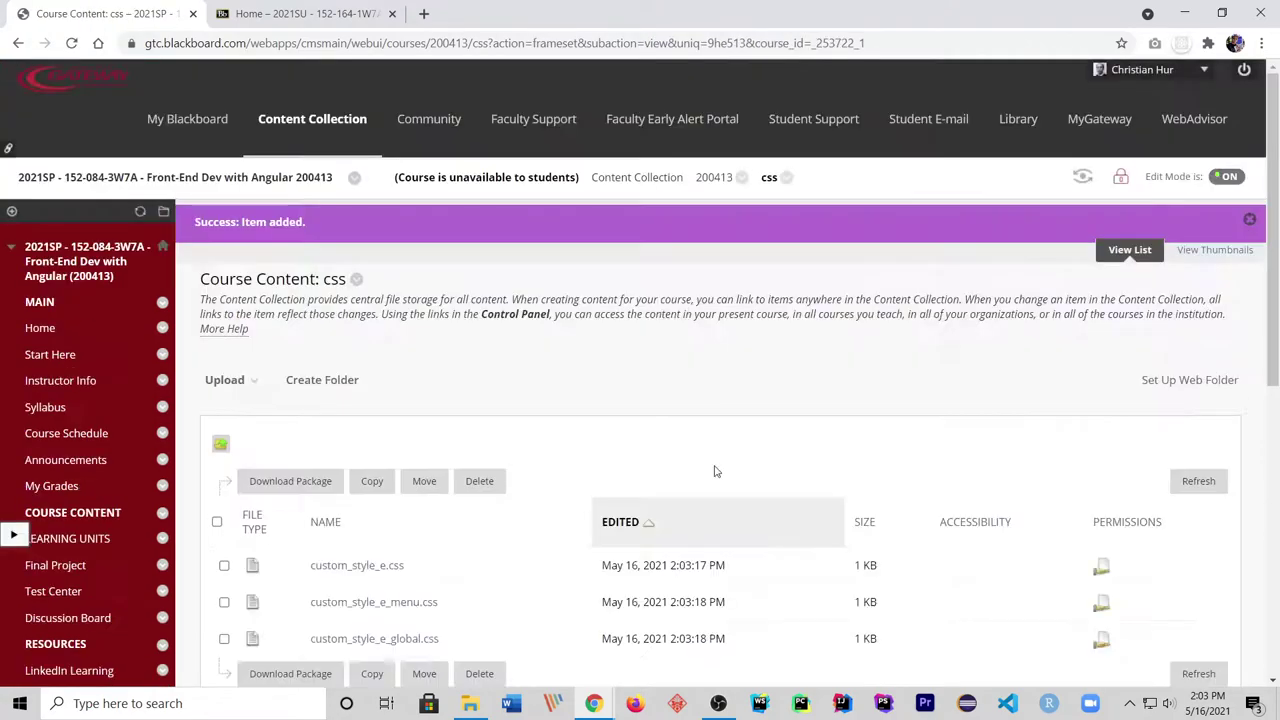
Duplicate the browser tab showing the css folder, and open the Angular course's Home page in the original tab.
{"action": "scroll", "coordinate": [555, 503], "scroll_direction": "down", "scroll_amount": 1}
{"action": "scroll", "coordinate": [555, 503], "scroll_direction": "down", "scroll_amount": 1}
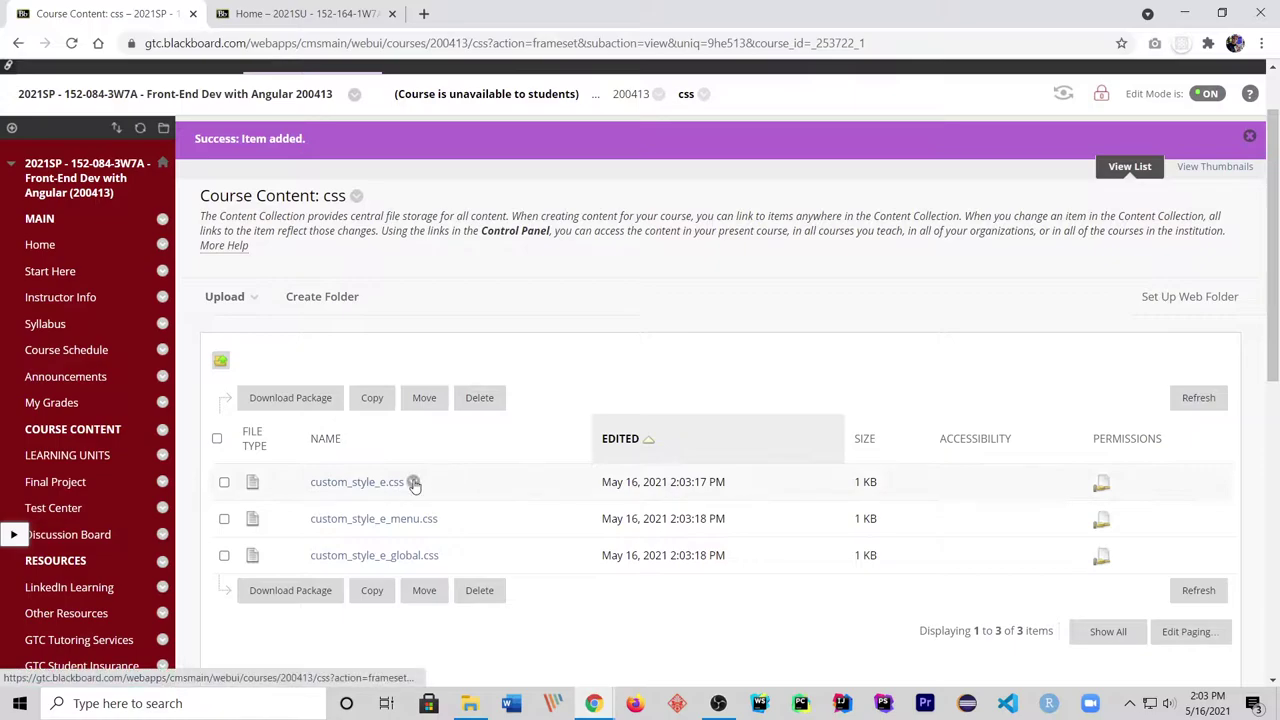
{"action": "right_click", "coordinate": [129, 12]}
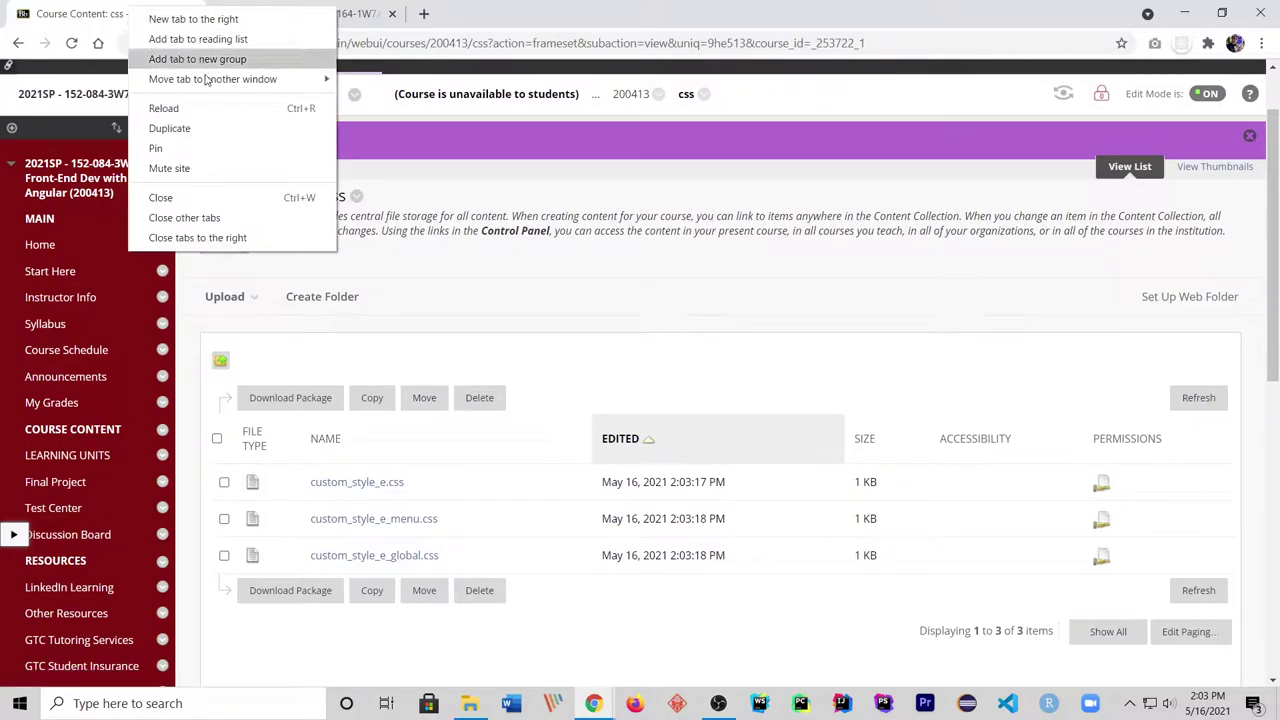
{"action": "left_click", "coordinate": [210, 127]}
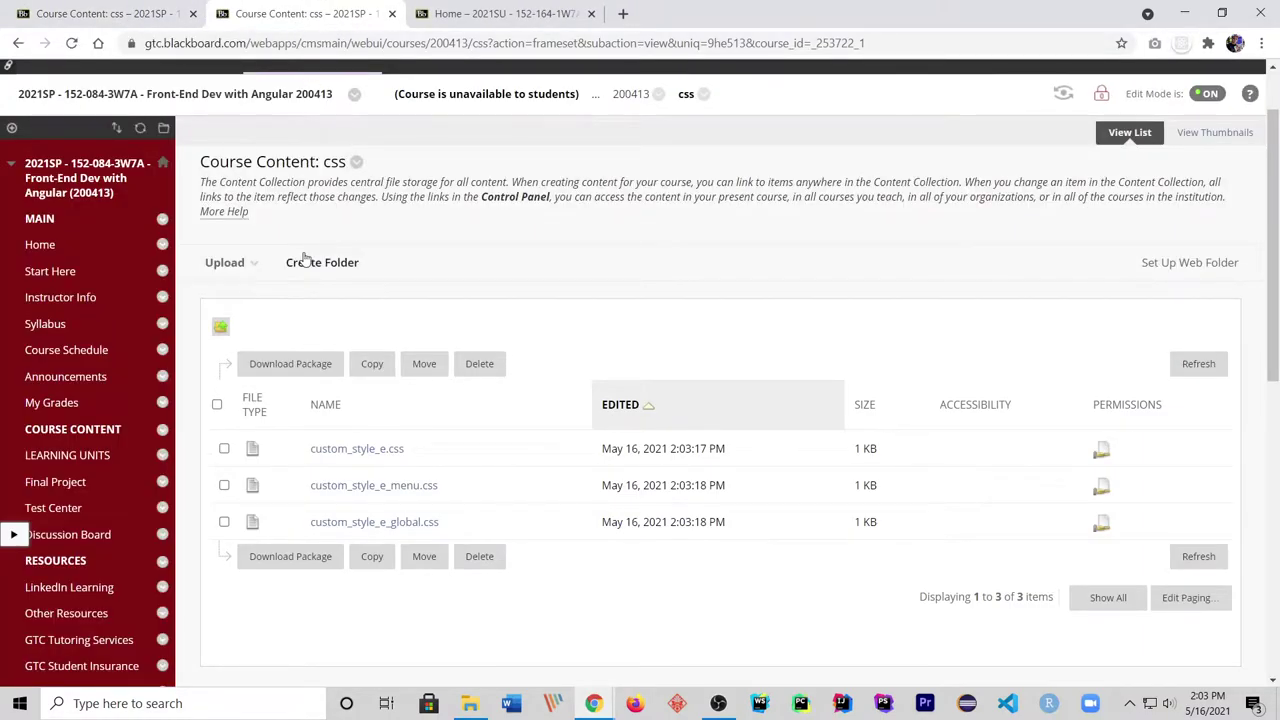
{"action": "left_click", "coordinate": [125, 20]}
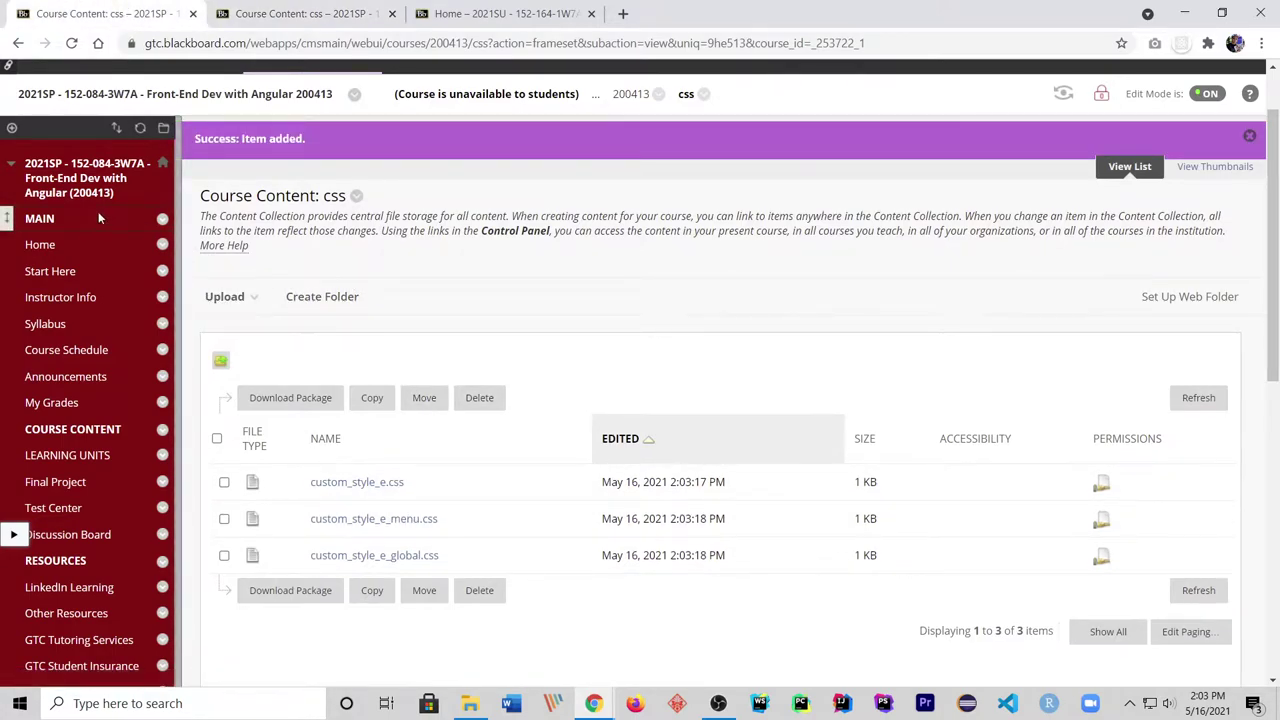
{"action": "left_click", "coordinate": [78, 240]}
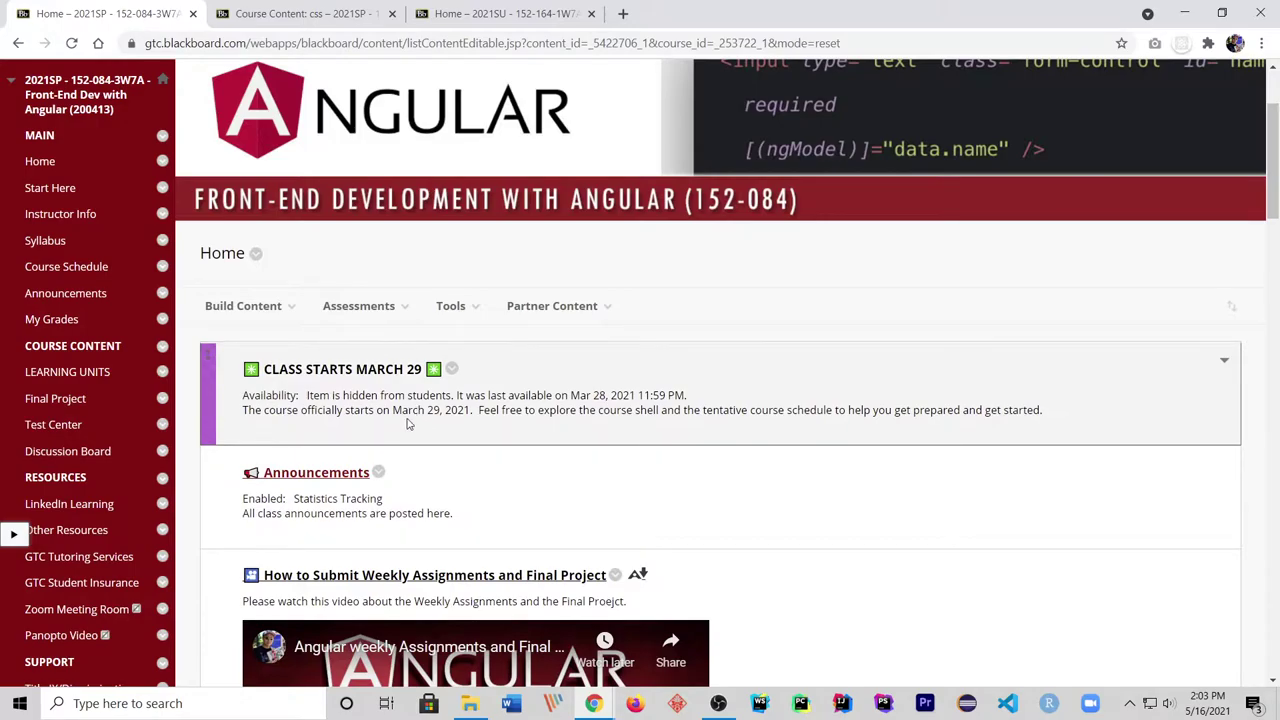
Open the CLASS STARTS MARCH 29 item for editing and show the HTML source code of its text.
{"action": "scroll", "coordinate": [407, 418], "scroll_direction": "down", "scroll_amount": 1}
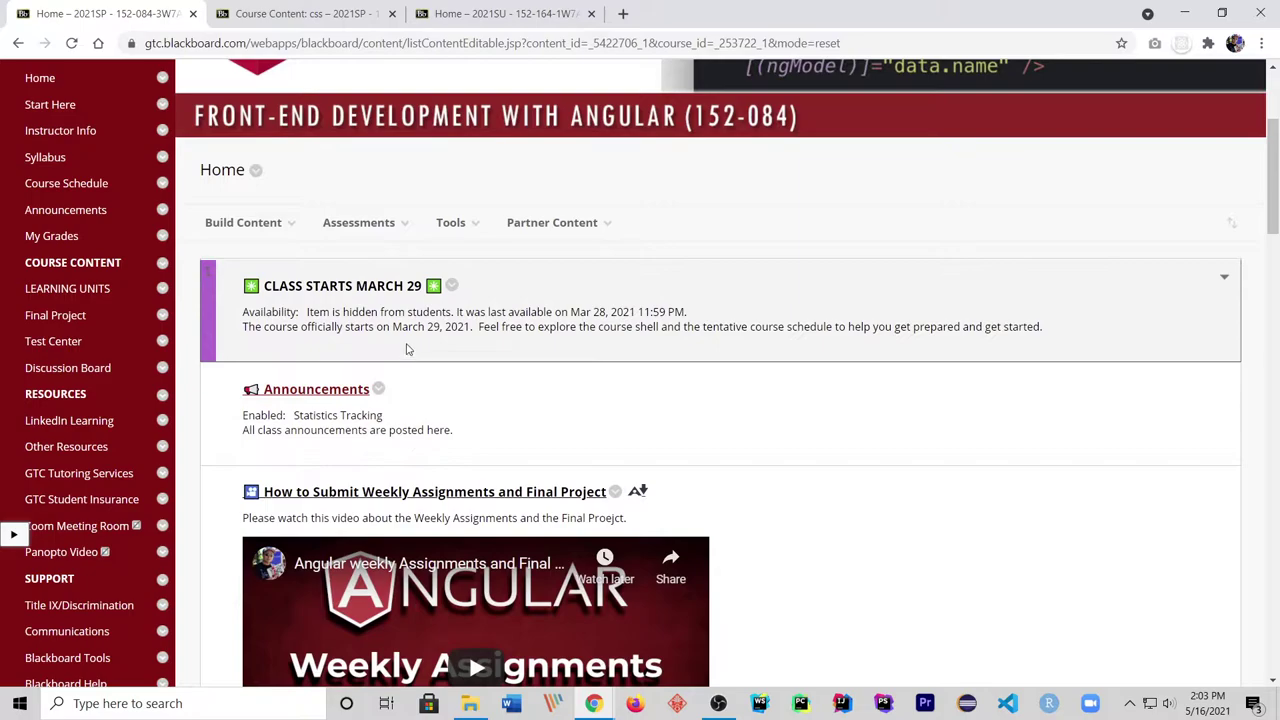
{"action": "left_click", "coordinate": [452, 288]}
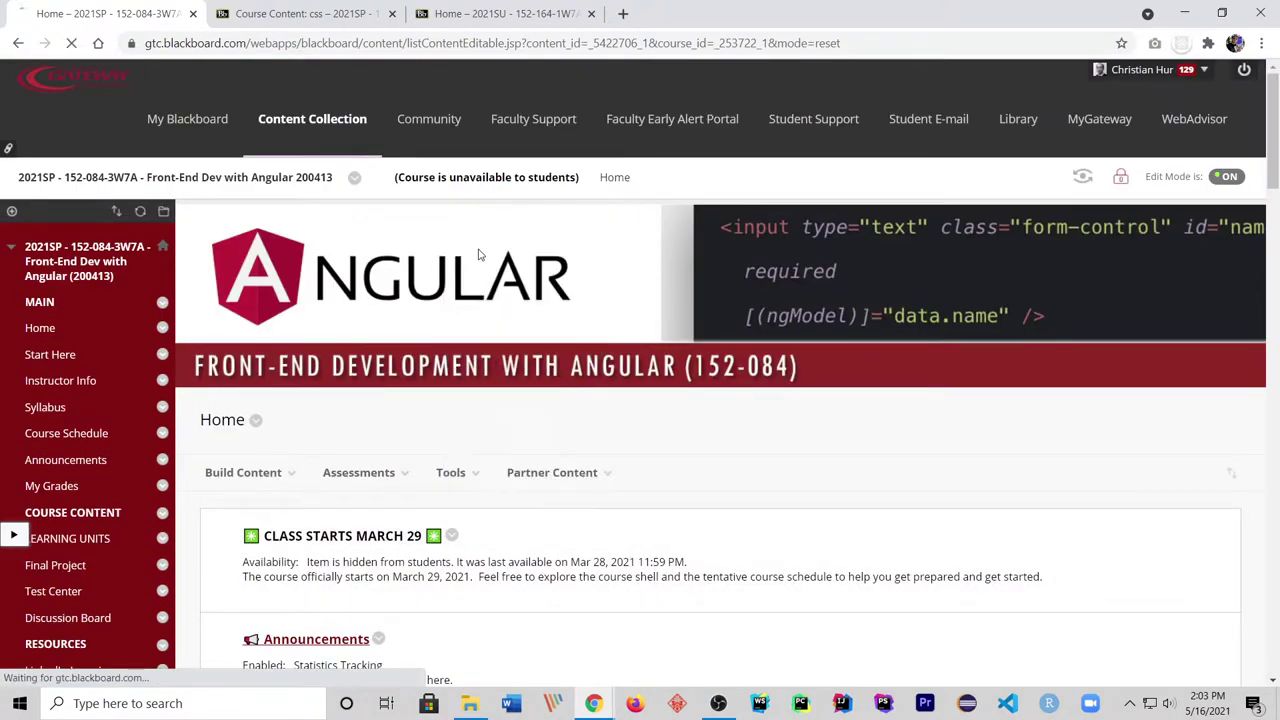
{"action": "left_click", "coordinate": [466, 249]}
{"action": "scroll", "coordinate": [508, 414], "scroll_direction": "down", "scroll_amount": 2}
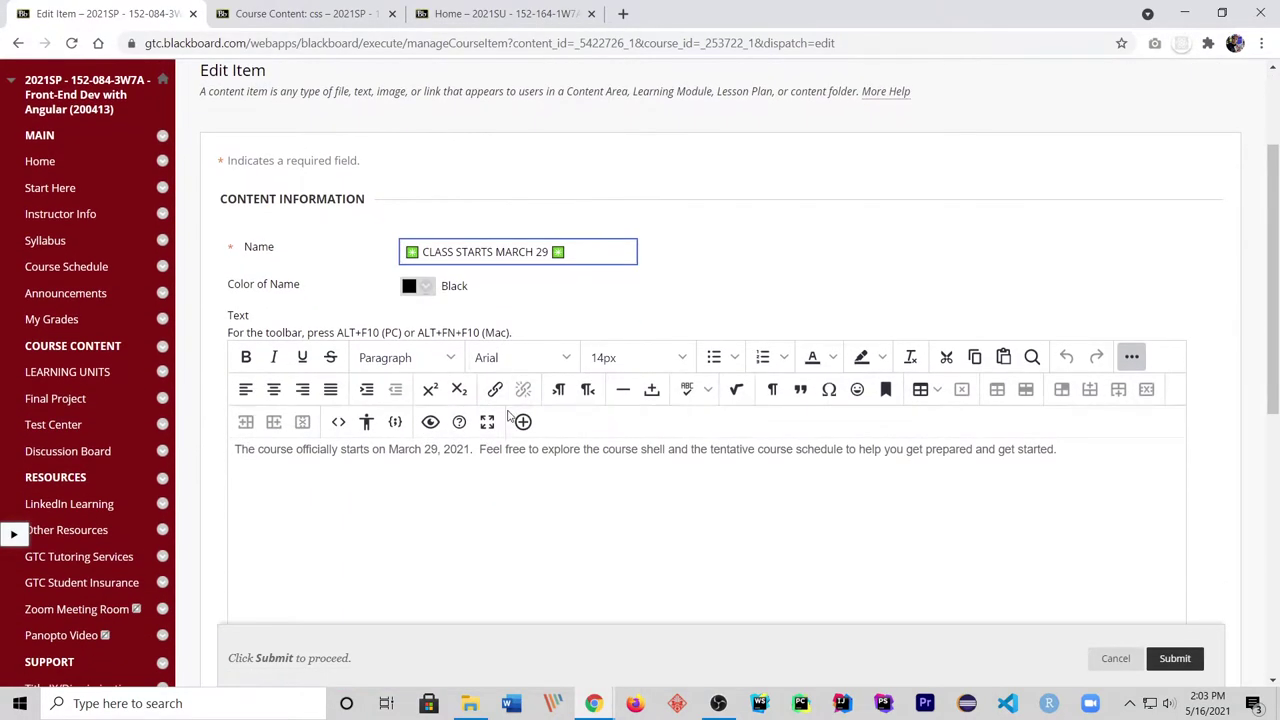
{"action": "left_click", "coordinate": [338, 421]}
Add the line <link href="" rel="stylesheet"> below the paragraph in the source code.
{"action": "left_click", "coordinate": [697, 183]}
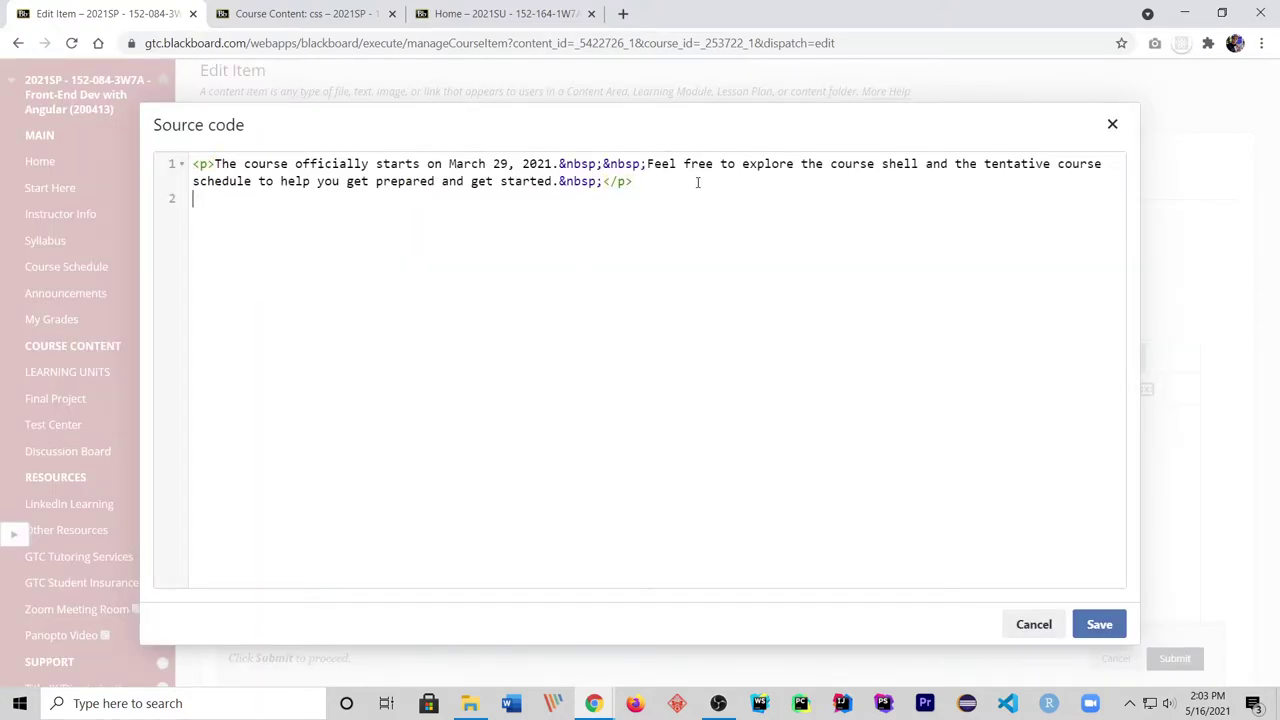
{"action": "key", "text": "BackSpace"}
{"action": "type", "text": "<link"}
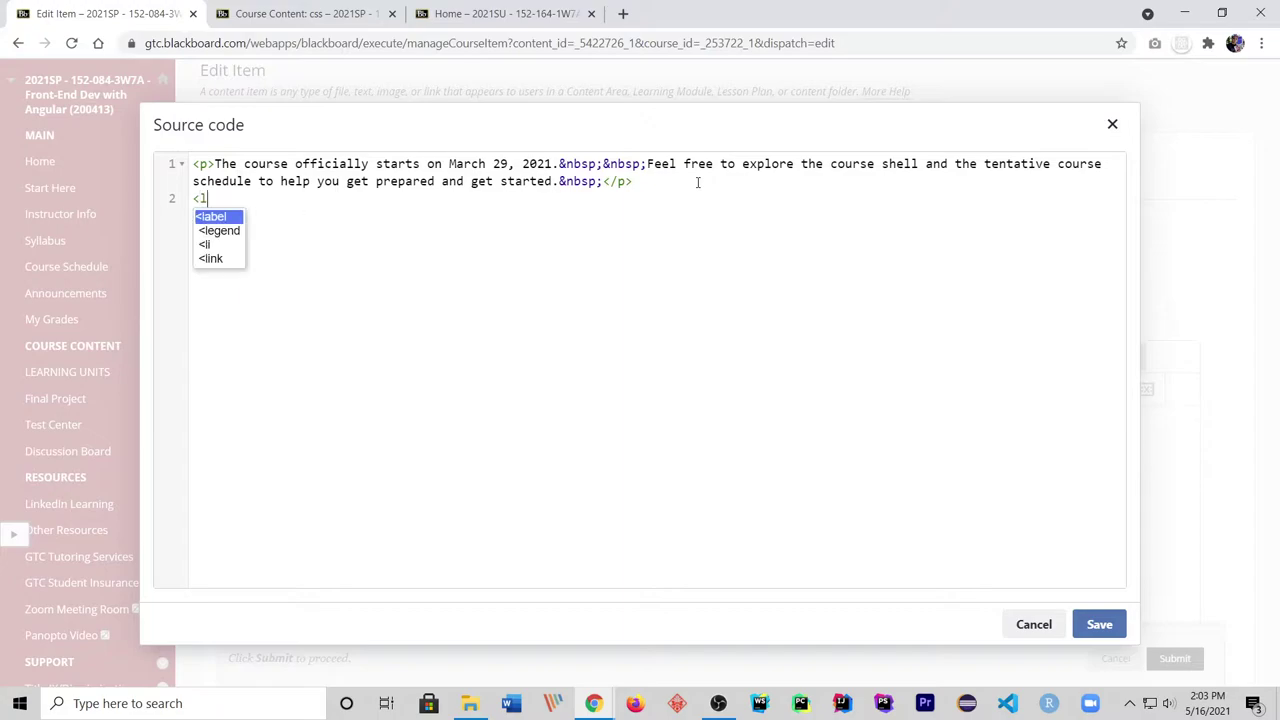
{"action": "key", "text": "BackSpace"}
{"action": "key", "text": "BackSpace"}
{"action": "key", "text": "BackSpace"}
{"action": "key", "text": "BackSpace"}
{"action": "type", "text": "style>"}
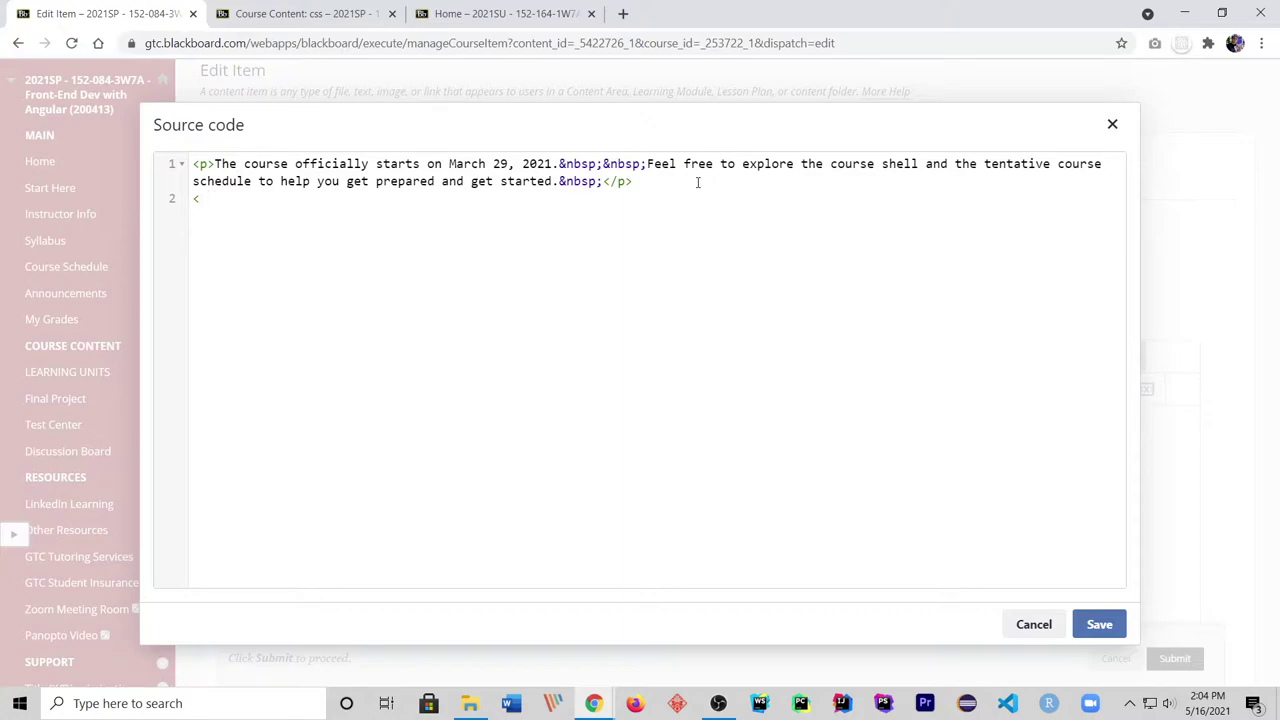
{"action": "type", "text": " href="}
{"action": "type", "text": "\" rel="}
{"action": "key", "text": "Return"}
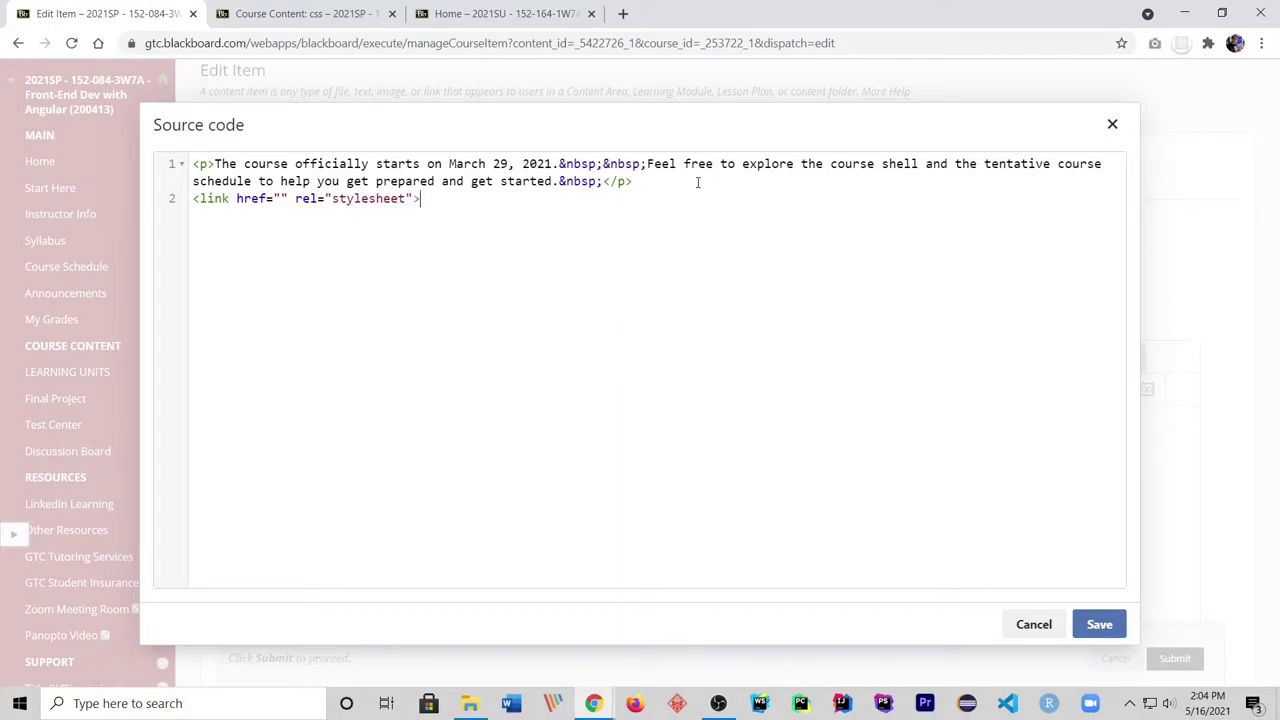
Copy the permanent URL of custom_style_e.css from its settings in the css folder, and leave the settings without changes.
{"action": "left_click", "coordinate": [300, 13]}
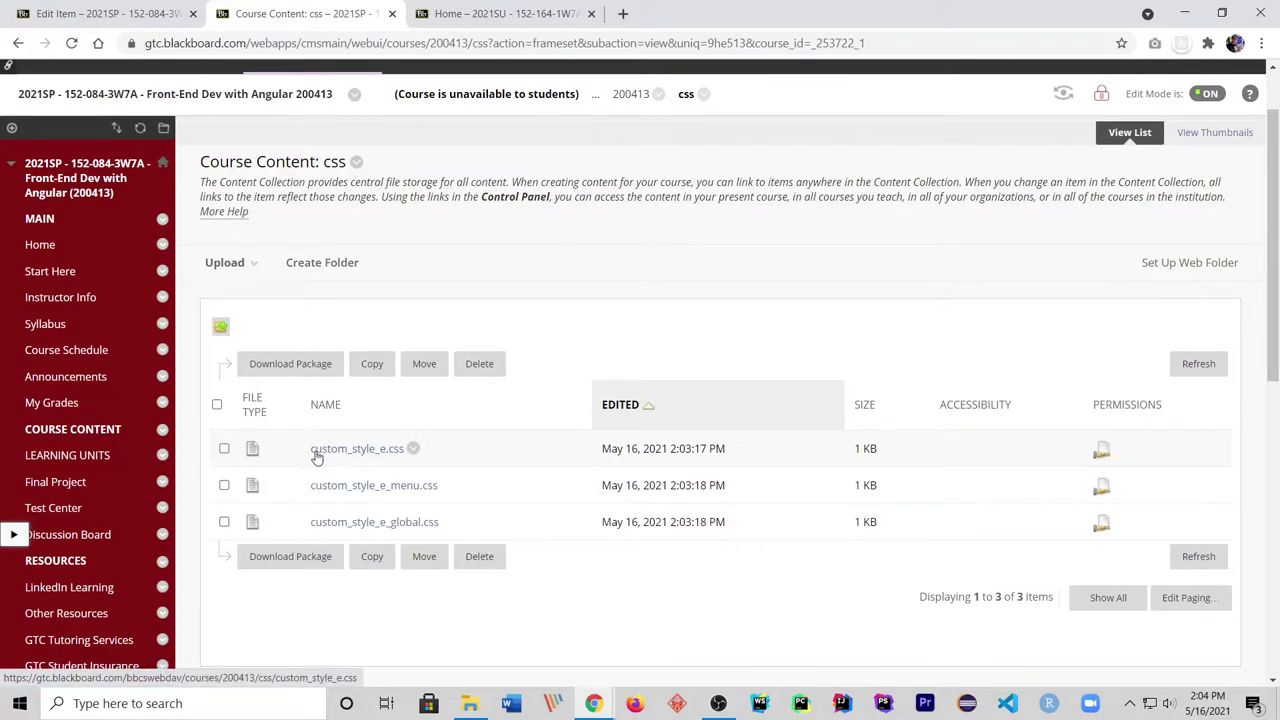
{"action": "left_click", "coordinate": [413, 449]}
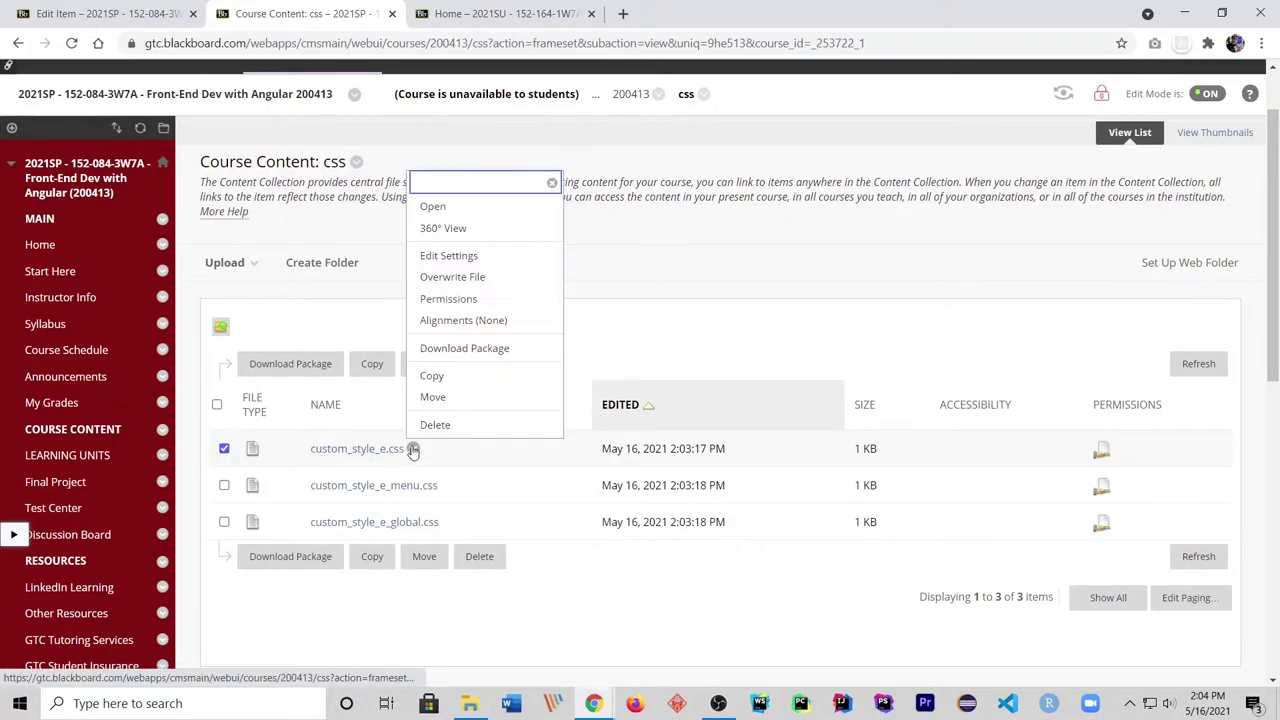
{"action": "left_click", "coordinate": [462, 258]}
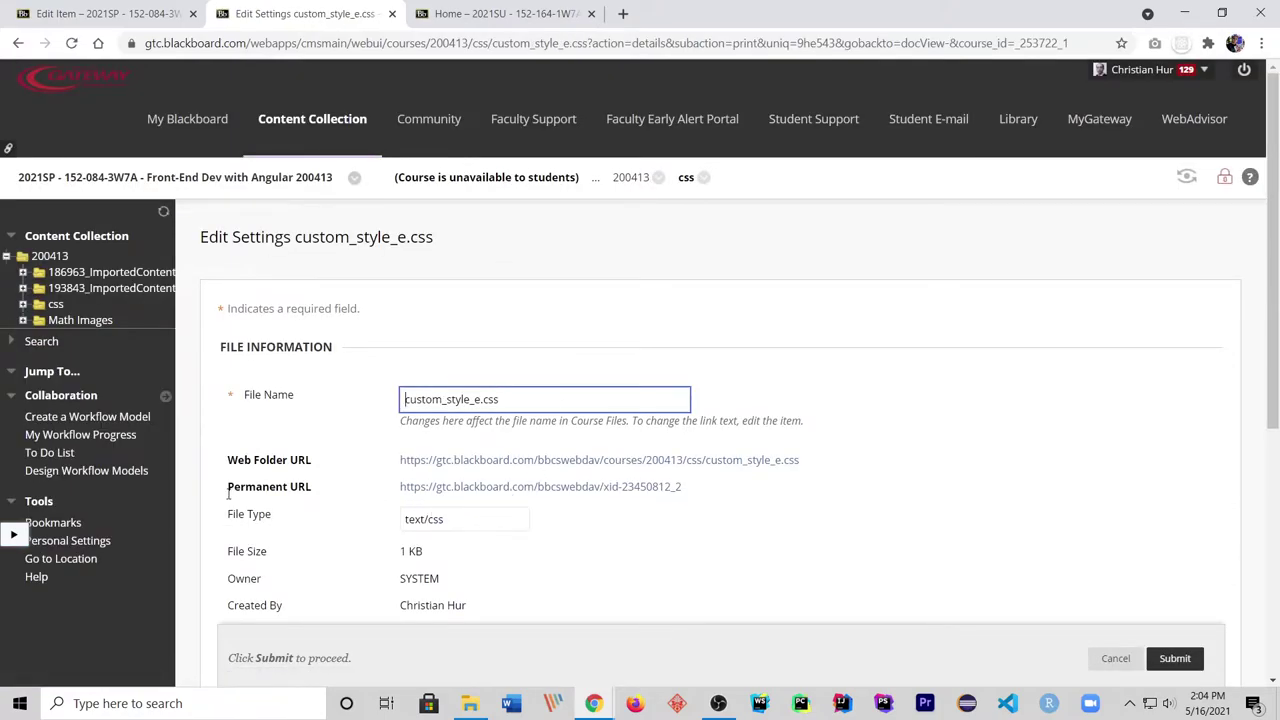
{"action": "left_click_drag", "start_coordinate": [709, 490], "coordinate": [399, 489]}
{"action": "key", "text": "ctrl+c"}
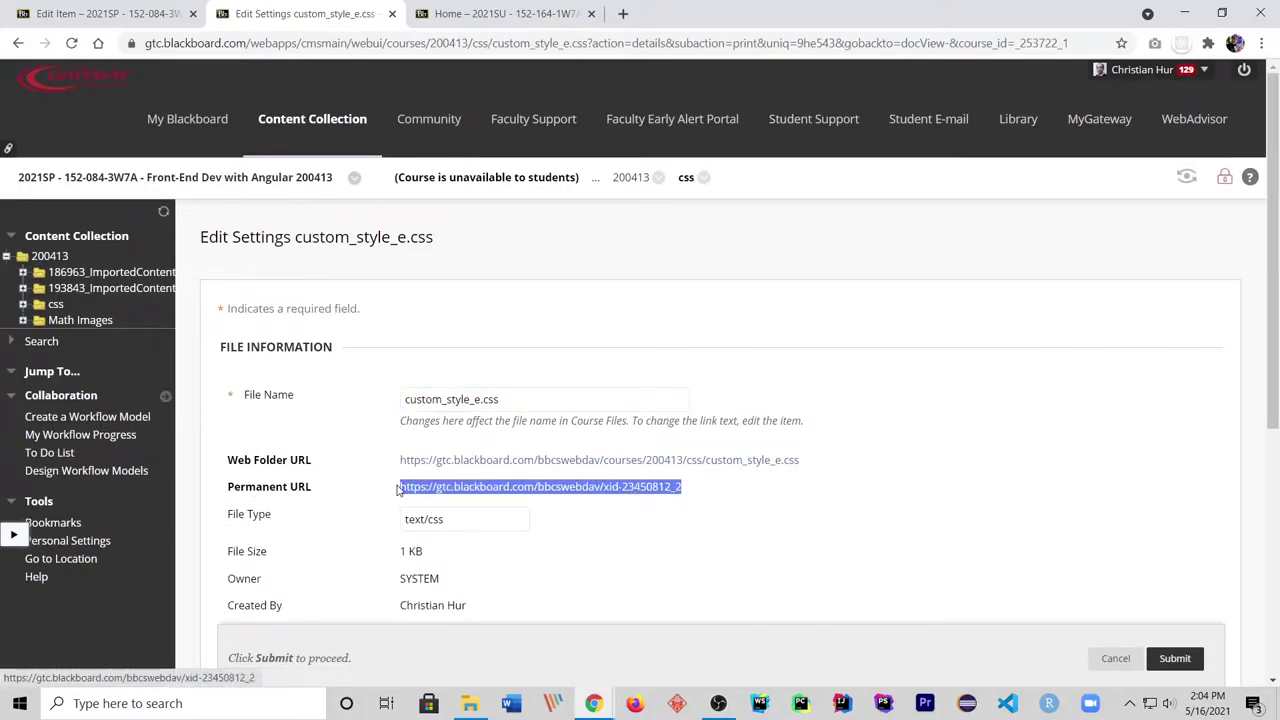
{"action": "left_click", "coordinate": [1115, 658]}
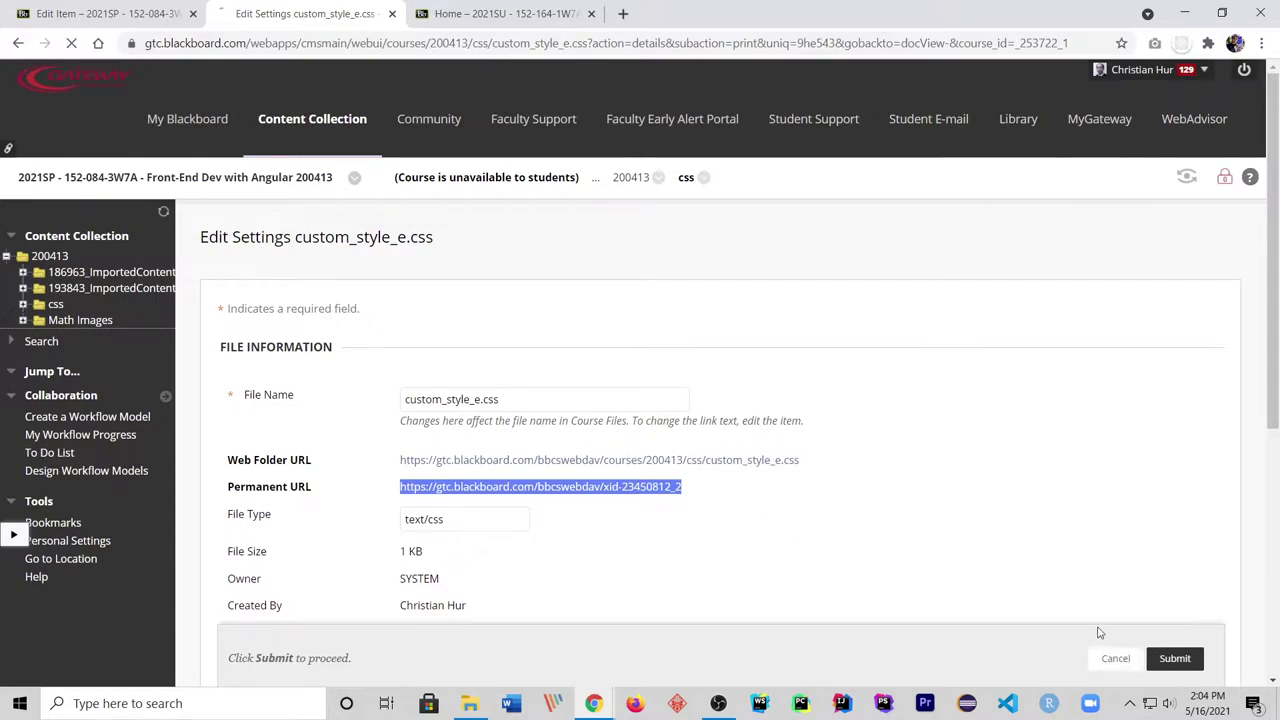
{"action": "left_click", "coordinate": [170, 14]}
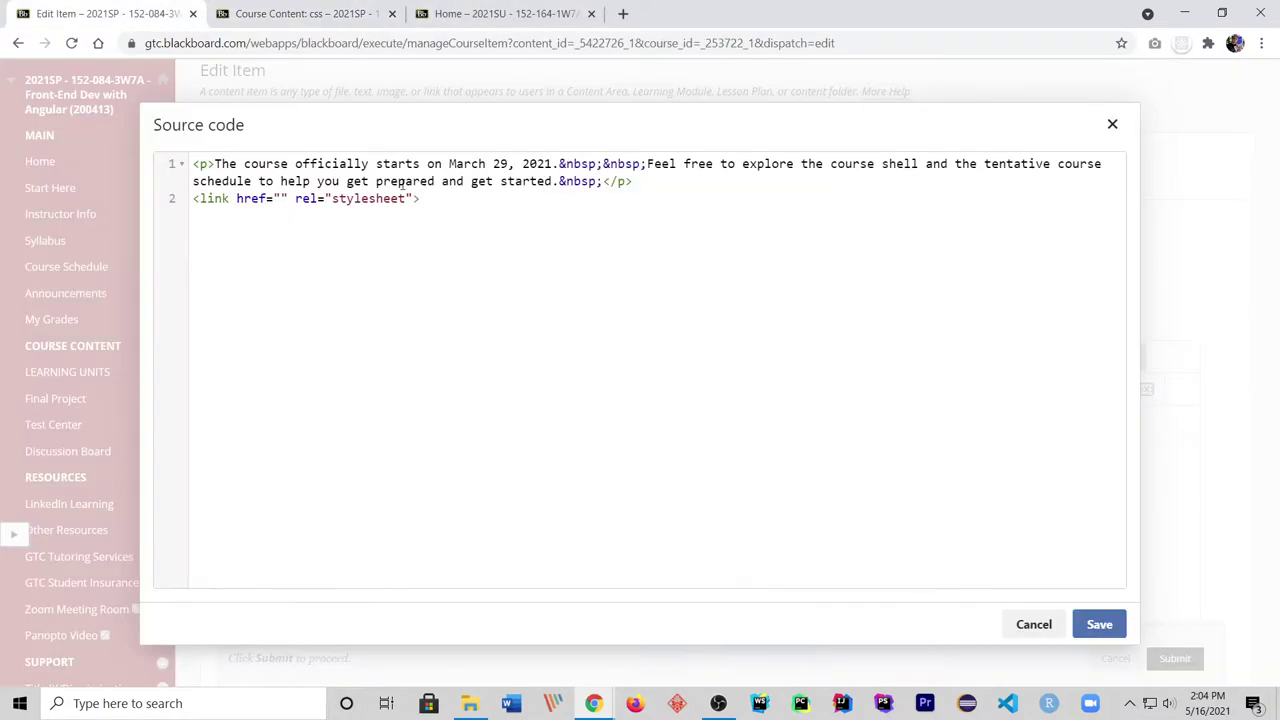
{"action": "left_click", "coordinate": [283, 199]}
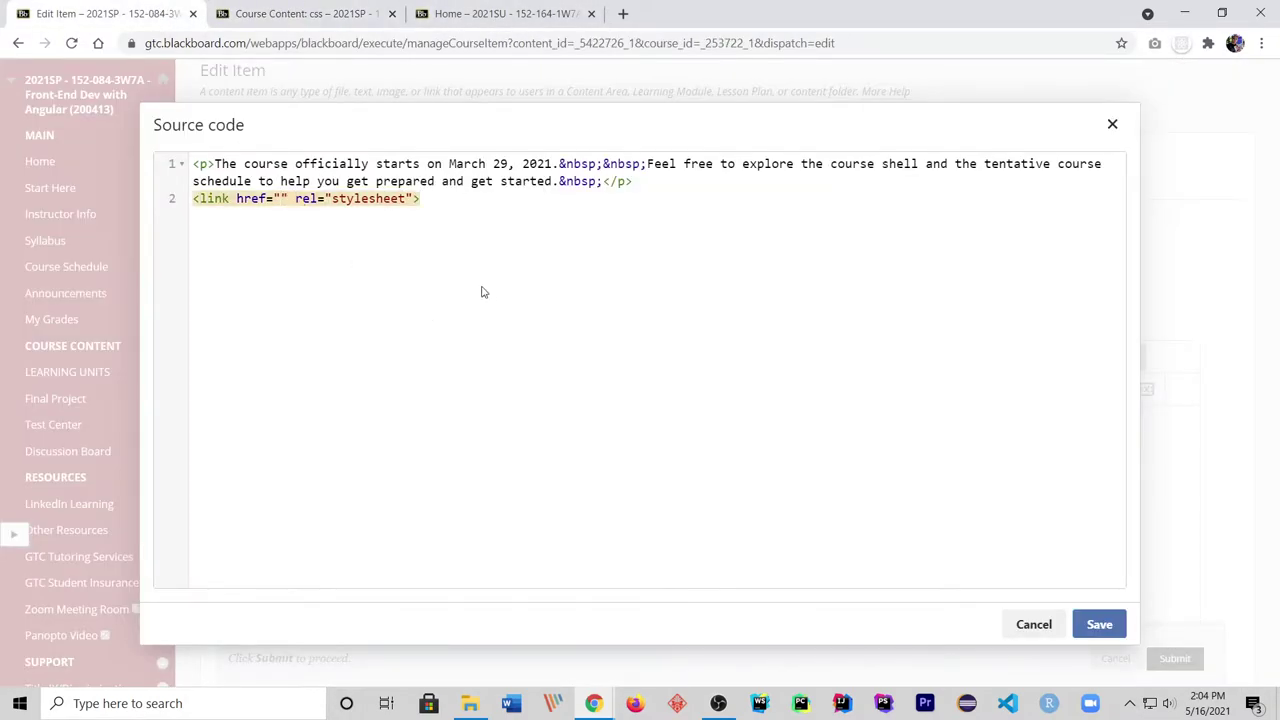
{"action": "key", "text": "ctrl+v"}
{"action": "left_click_drag", "start_coordinate": [824, 205], "coordinate": [199, 197]}
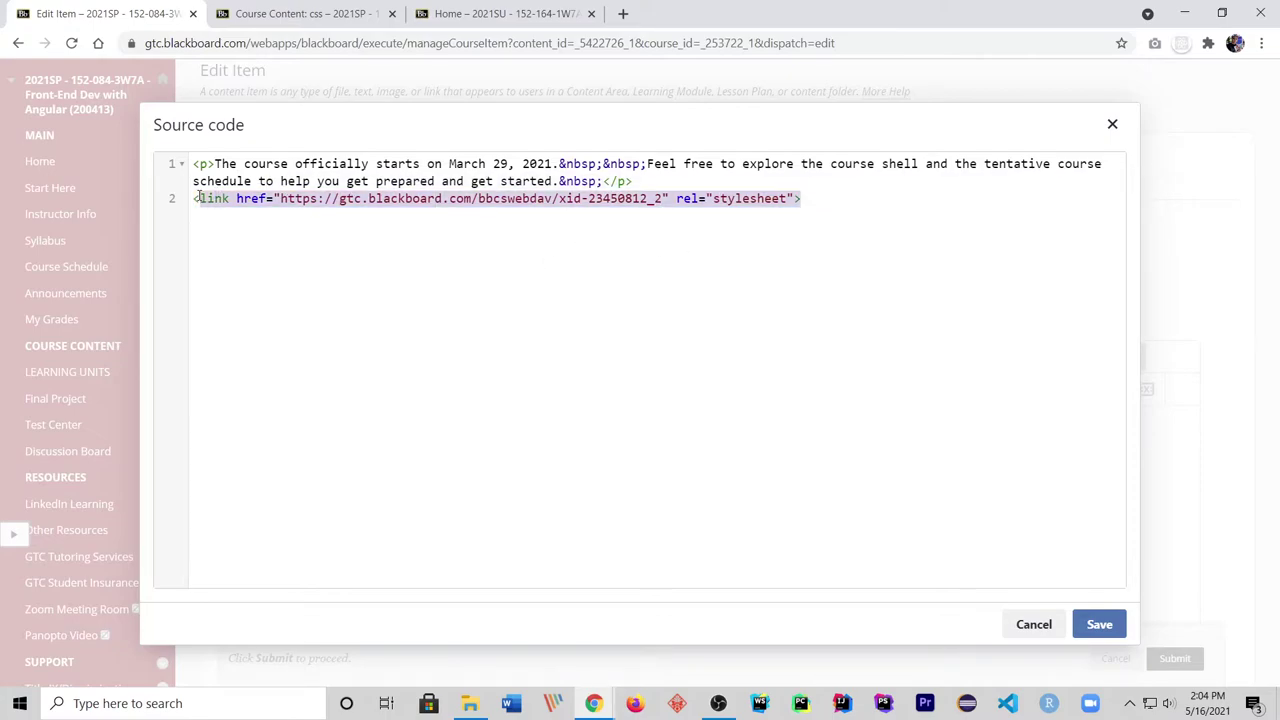
{"action": "left_click", "coordinate": [835, 199]}
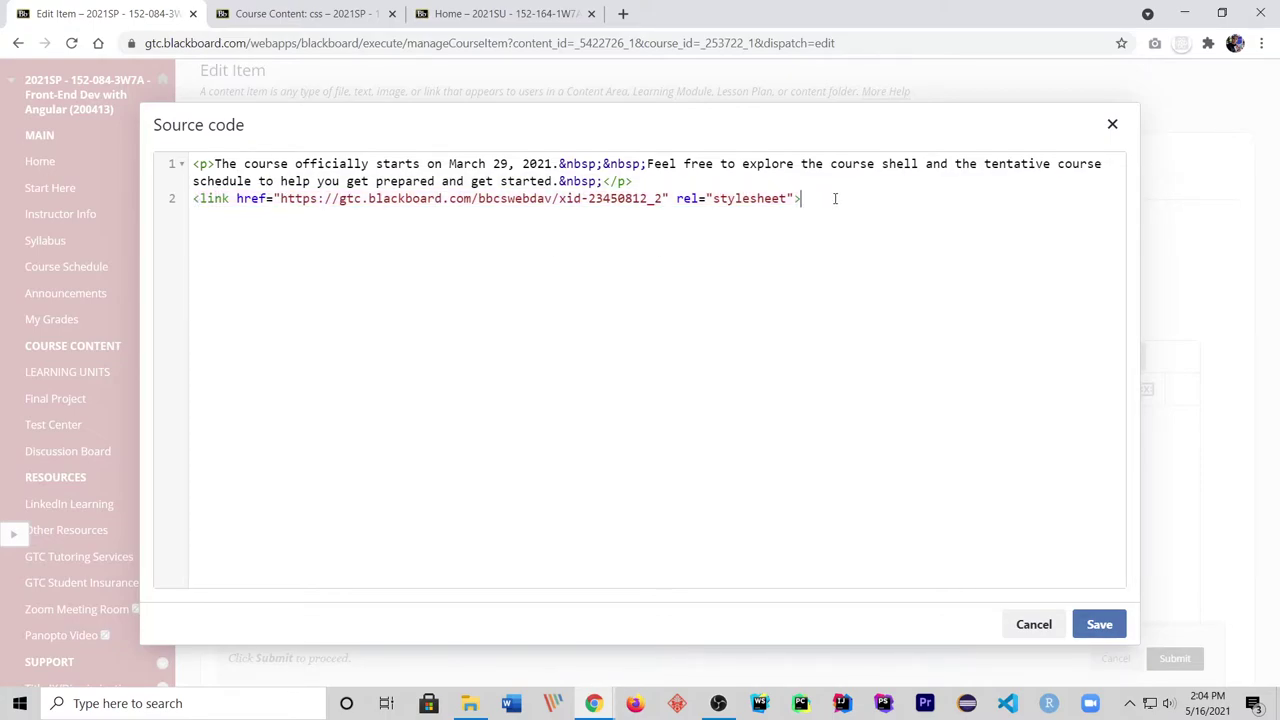
{"action": "type", "text": "<link href=\"https://gtc.blackboard.com/bbcswebdav/xid-23450812_2\" rel=\"stylesheet\">"}
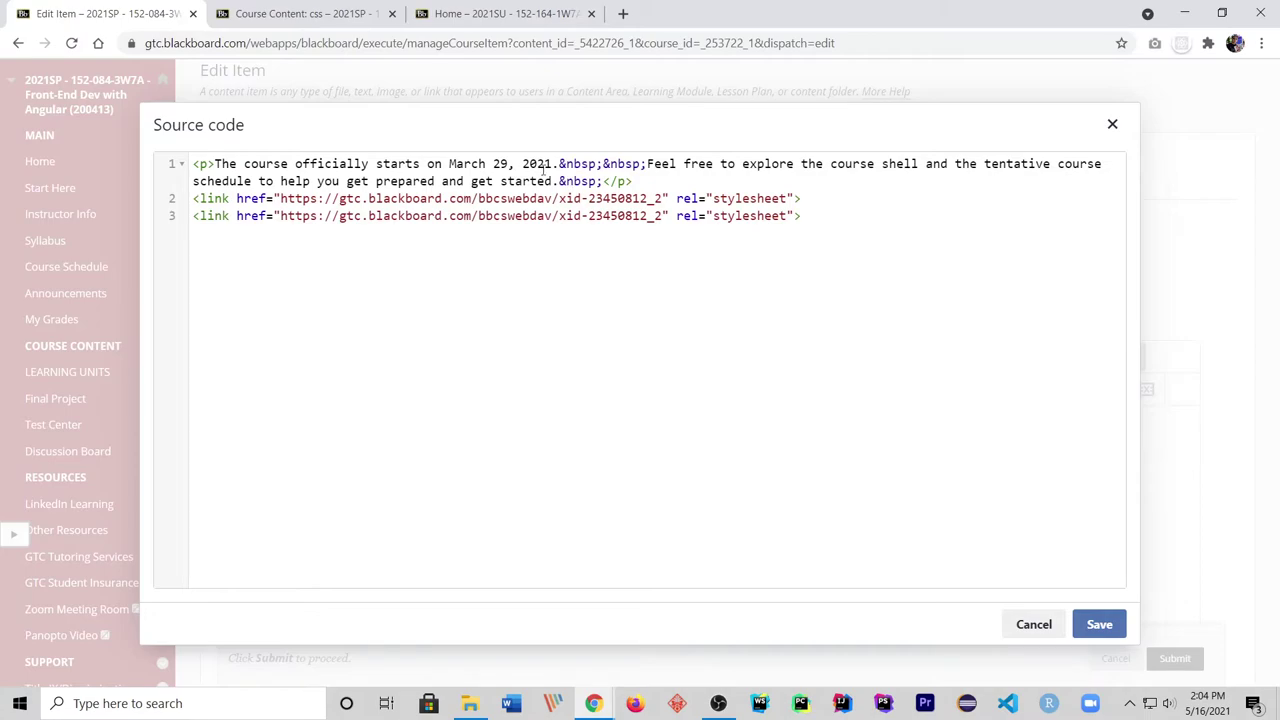
Copy the permanent URL of custom_style_e_menu.css from its settings, and leave the settings without changes.
{"action": "left_click", "coordinate": [316, 13]}
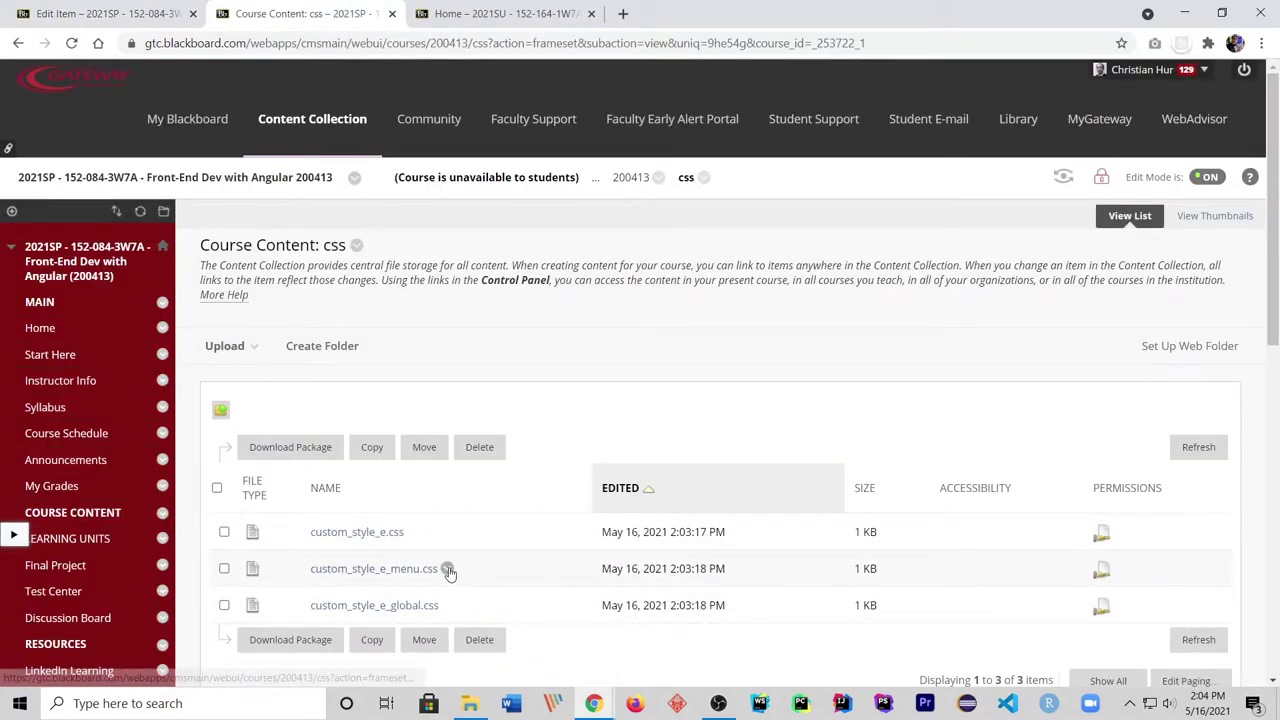
{"action": "left_click", "coordinate": [448, 568]}
{"action": "left_click", "coordinate": [500, 375]}
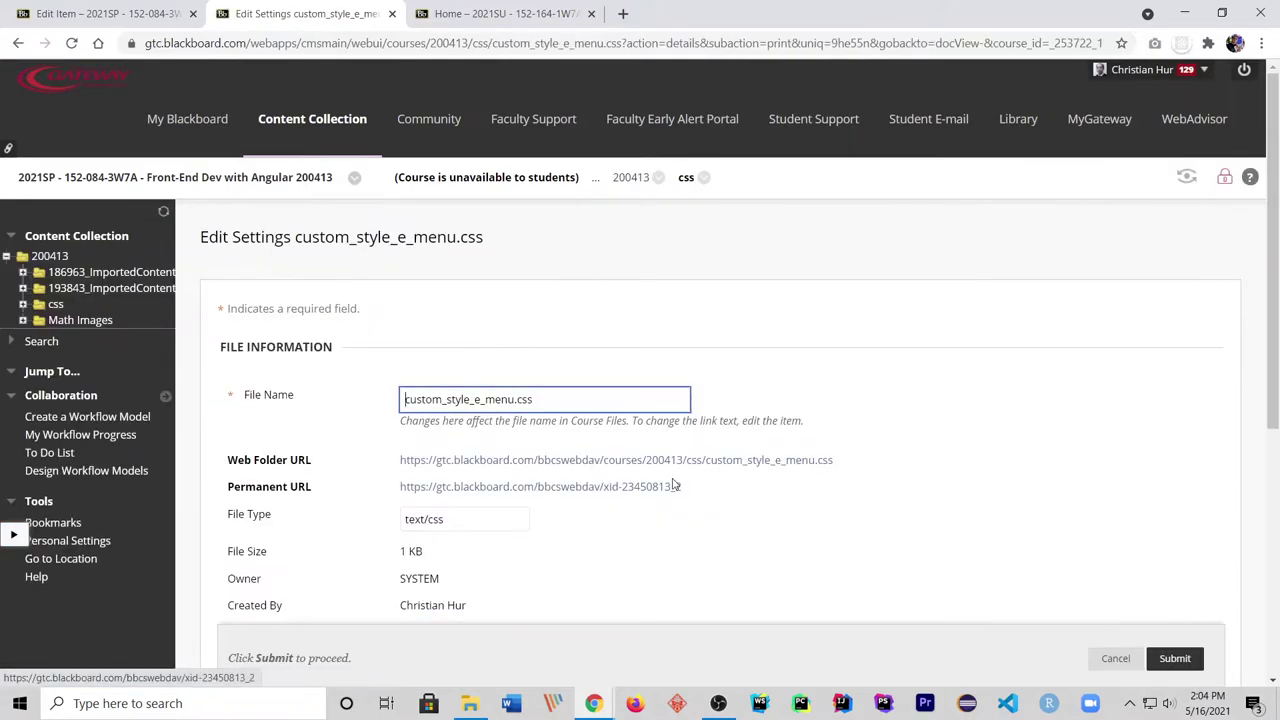
{"action": "left_click_drag", "start_coordinate": [692, 487], "coordinate": [400, 487]}
{"action": "key", "text": "ctrl+c"}
{"action": "left_click", "coordinate": [1115, 658]}
Replace the href URL in the second link tag with the copied custom_style_e_menu.css URL and save the source code.
{"action": "left_click", "coordinate": [140, 12]}
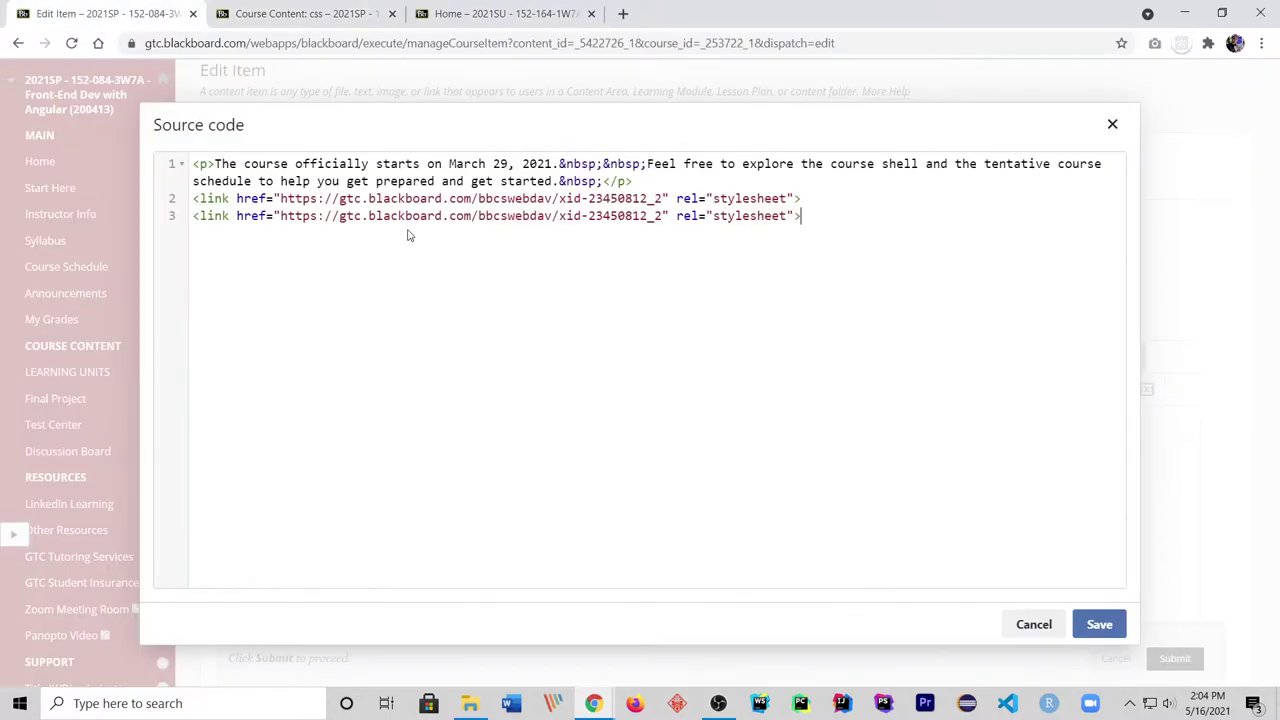
{"action": "left_click", "coordinate": [281, 216]}
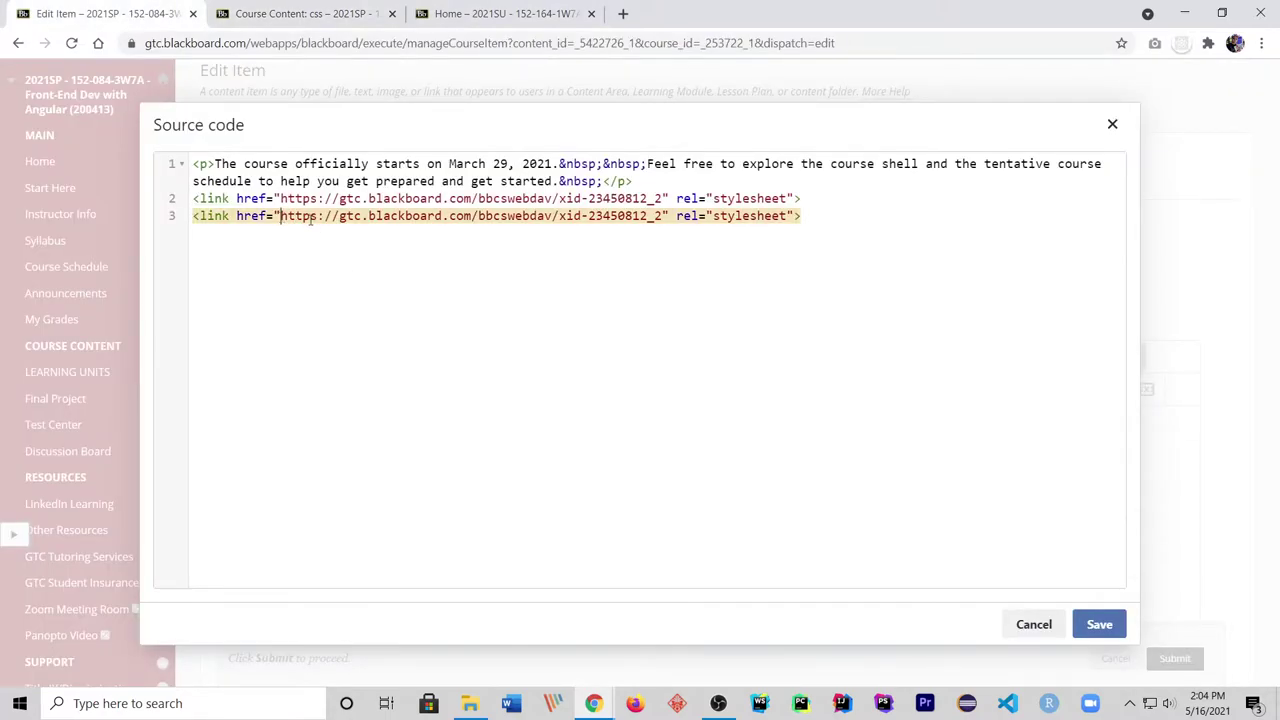
{"action": "left_click", "coordinate": [660, 216], "text": "shift"}
{"action": "key", "text": "ctrl+v"}
{"action": "left_click", "coordinate": [1096, 623]}
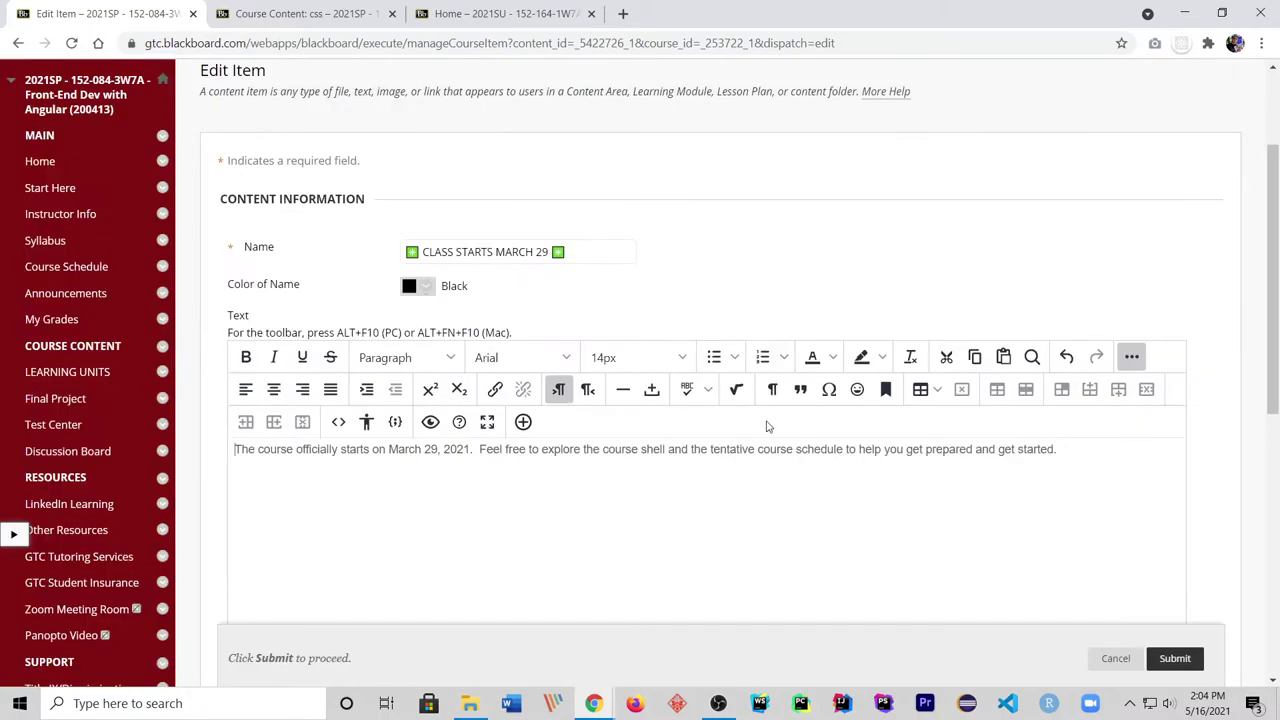
Submit the edited CLASS STARTS MARCH 29 item and check the item heading styling on the Home page.
{"action": "left_click", "coordinate": [1175, 659]}
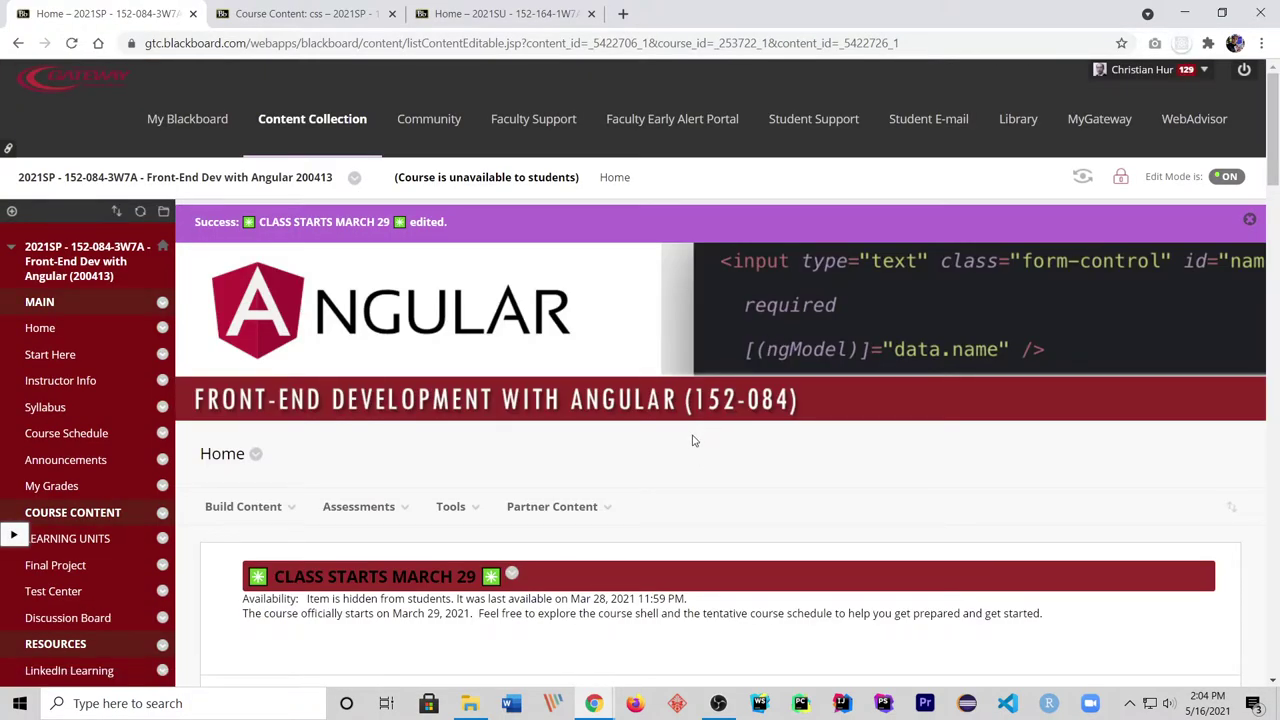
{"action": "scroll", "coordinate": [658, 440], "scroll_direction": "down", "scroll_amount": 2}
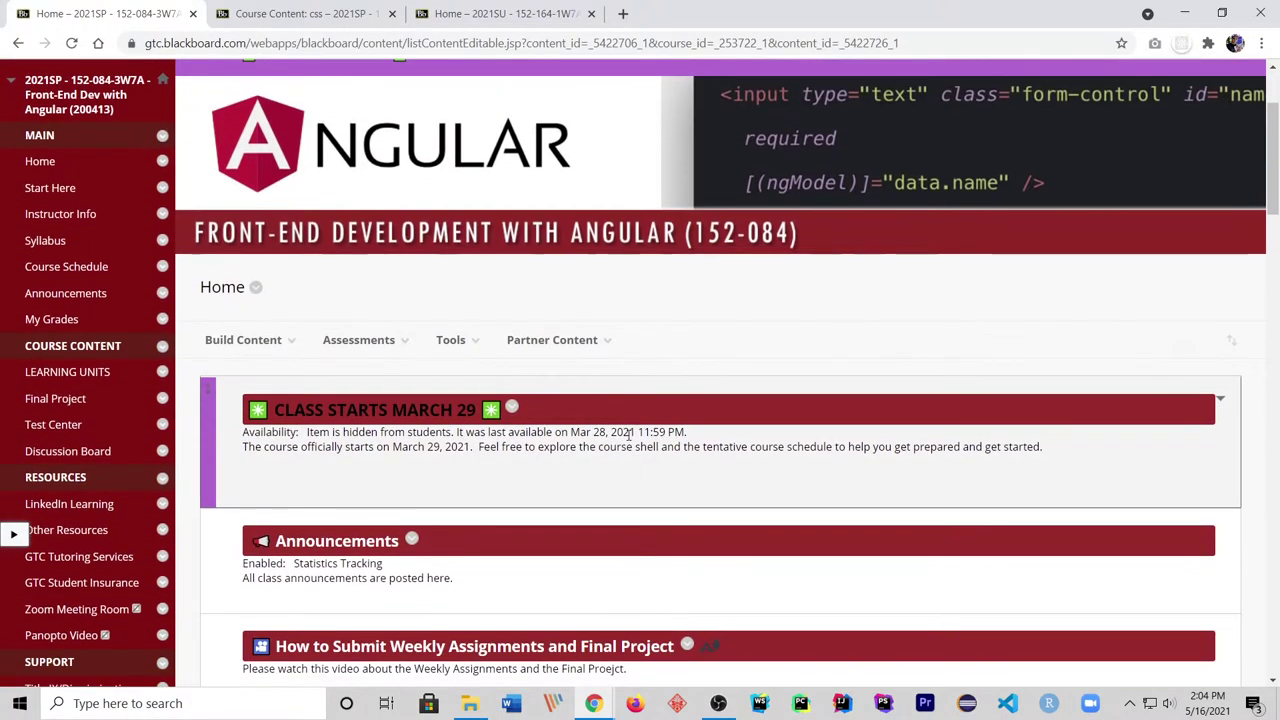
{"action": "scroll", "coordinate": [805, 446], "scroll_direction": "down", "scroll_amount": 1}
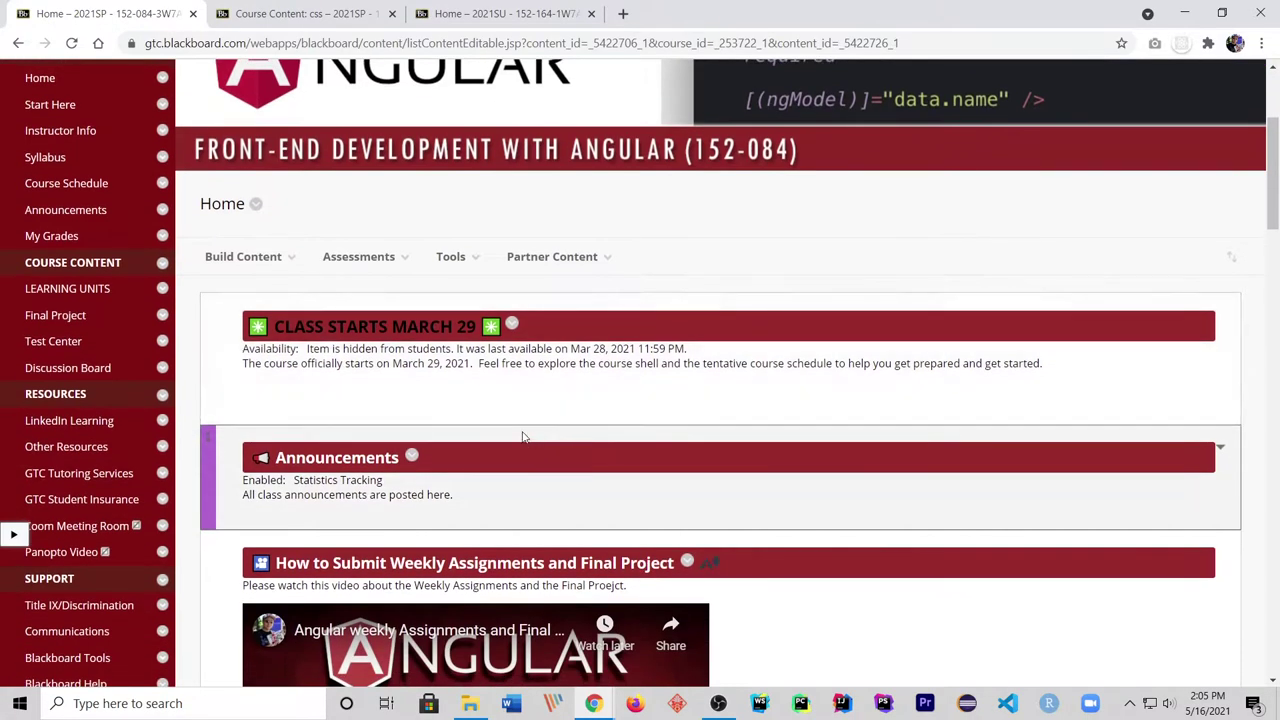
{"action": "scroll", "coordinate": [794, 563], "scroll_direction": "down", "scroll_amount": 2}
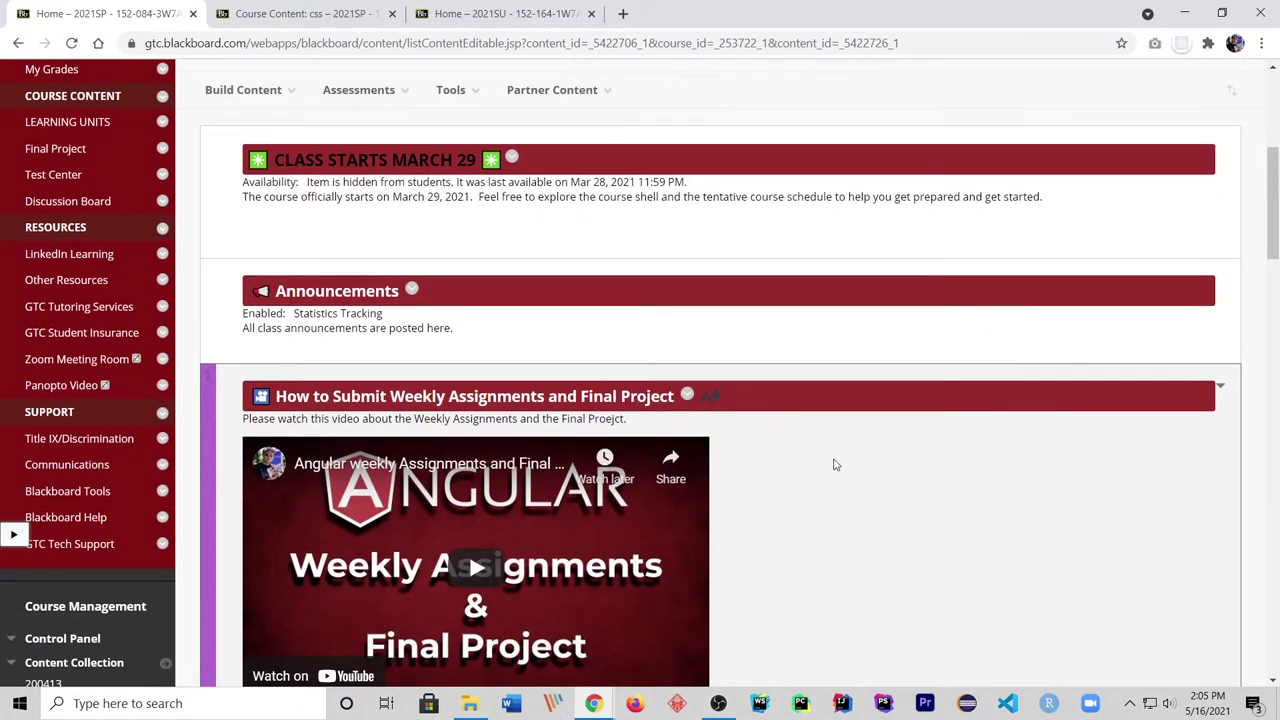
{"action": "scroll", "coordinate": [817, 453], "scroll_direction": "up", "scroll_amount": 3}
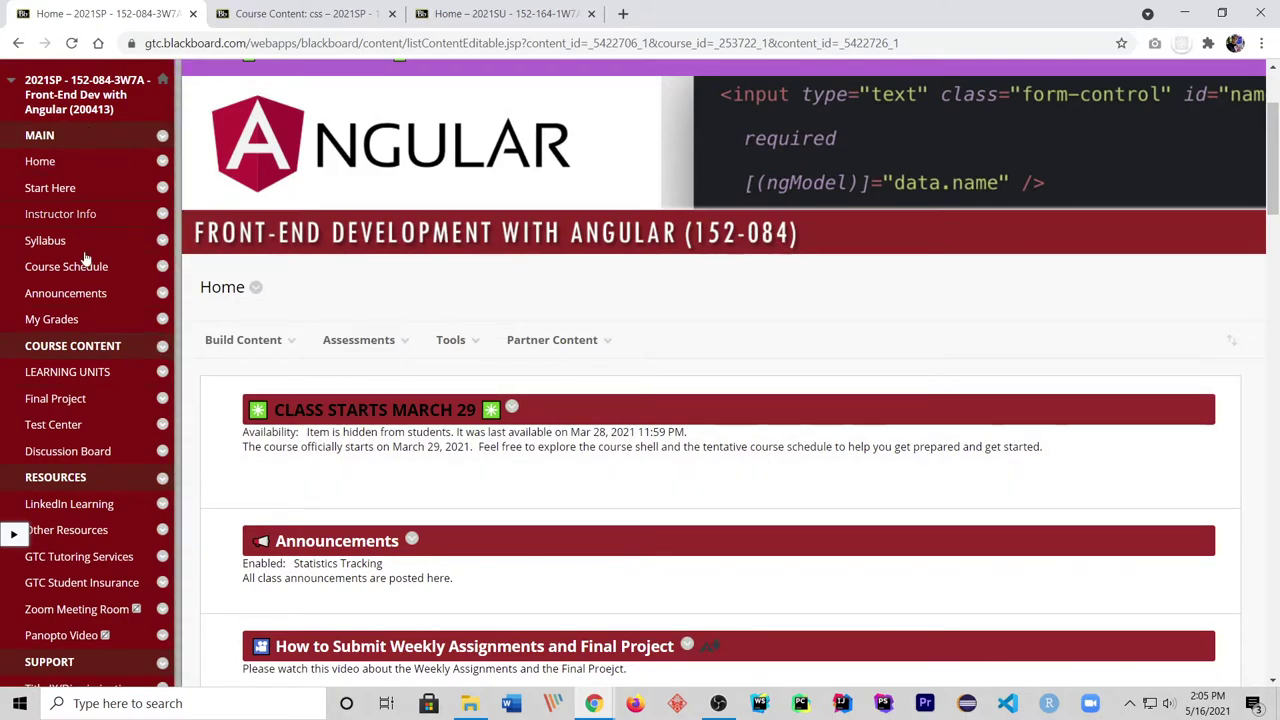
Review the styling of the remaining Home page items and open the Unit 1 - Getting Started with Angular folder.
{"action": "scroll", "coordinate": [97, 222], "scroll_direction": "down", "scroll_amount": 2}
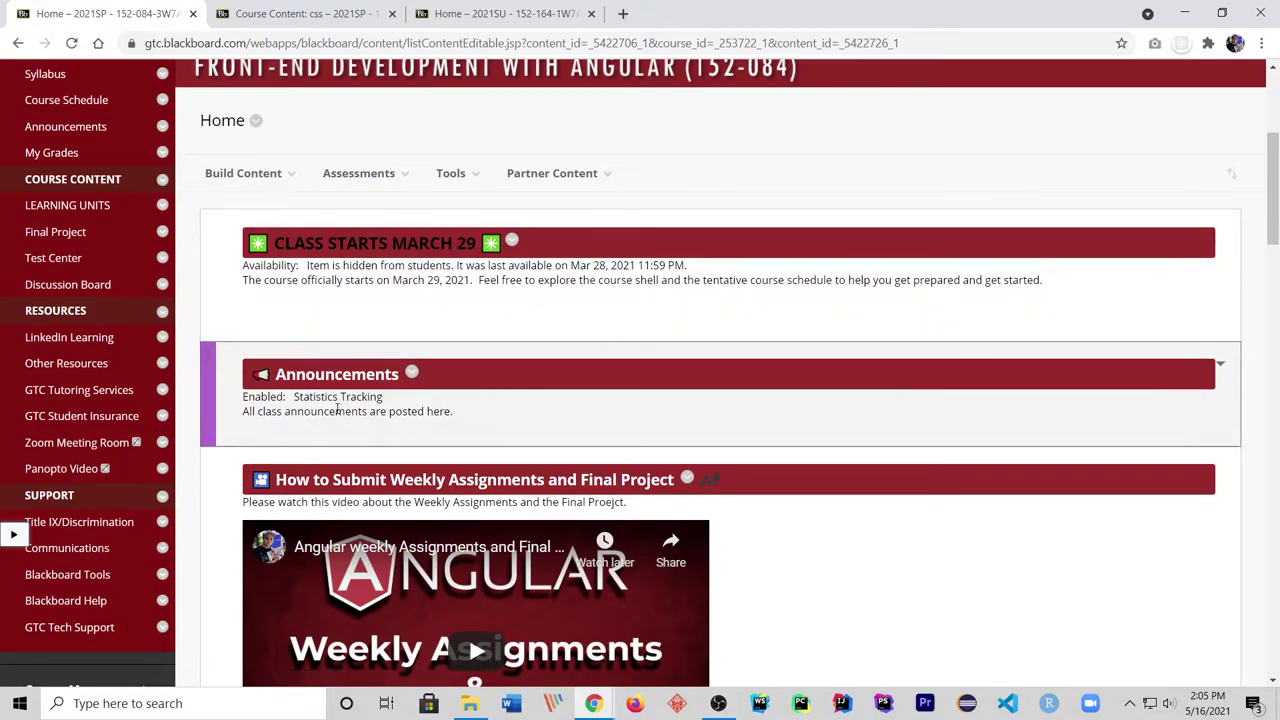
{"action": "scroll", "coordinate": [258, 395], "scroll_direction": "down", "scroll_amount": 5}
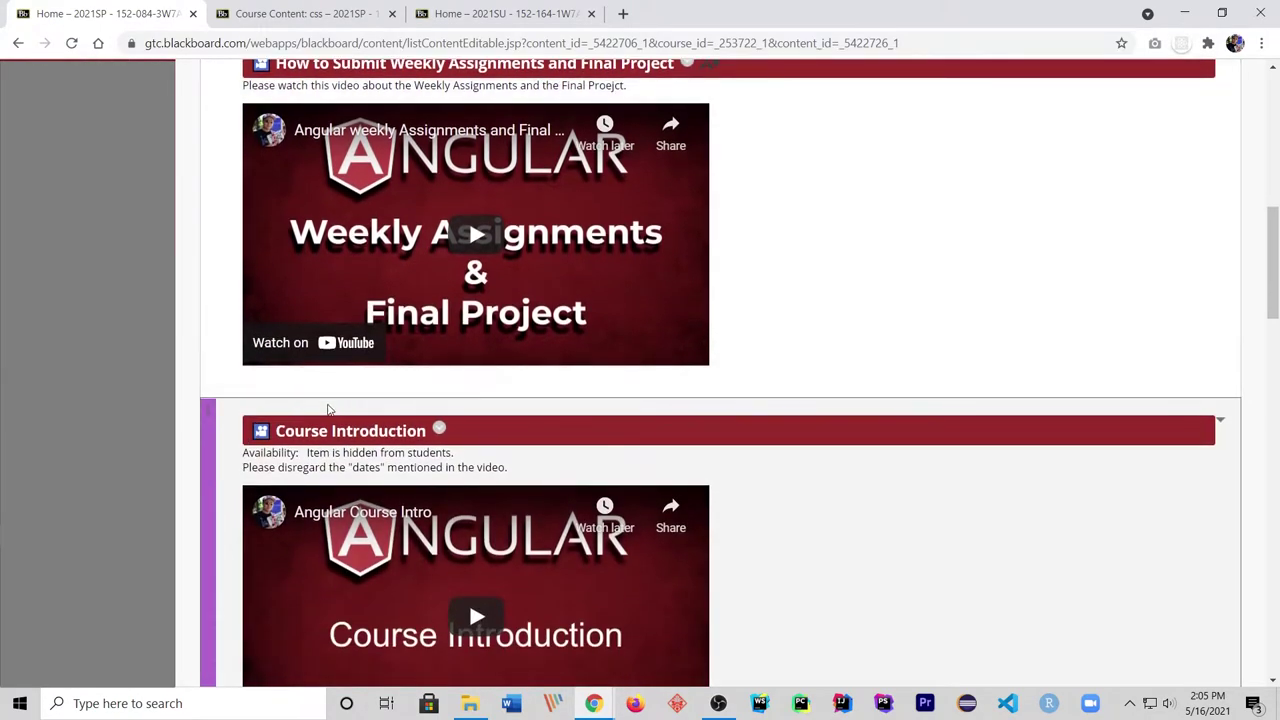
{"action": "scroll", "coordinate": [232, 425], "scroll_direction": "down", "scroll_amount": 5}
{"action": "scroll", "coordinate": [353, 440], "scroll_direction": "down", "scroll_amount": 5}
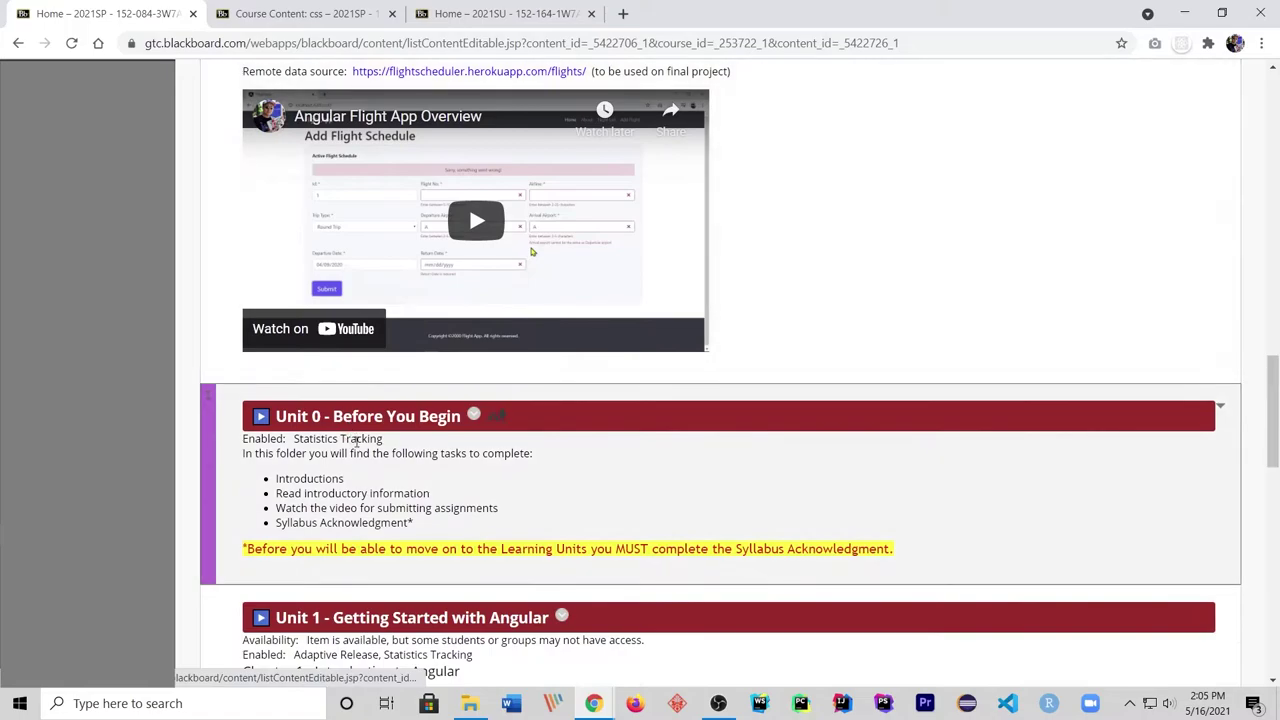
{"action": "scroll", "coordinate": [405, 462], "scroll_direction": "down", "scroll_amount": 2}
{"action": "left_click", "coordinate": [443, 455]}
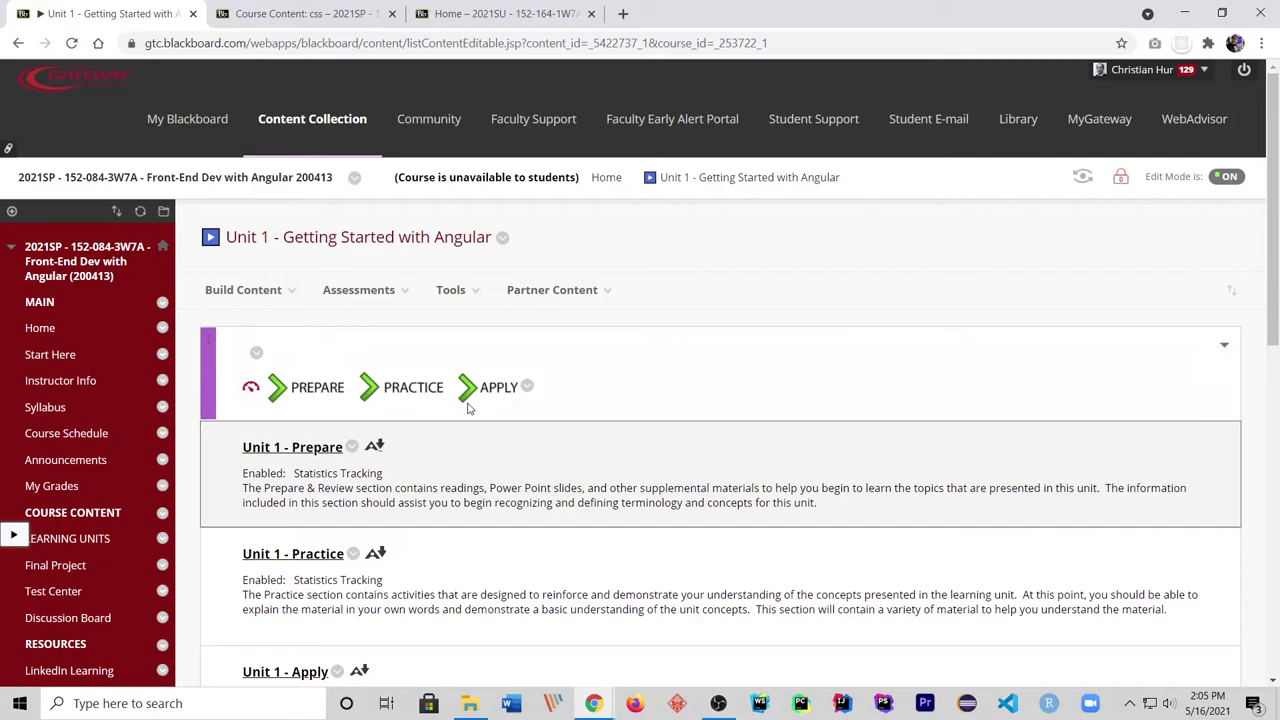
Return to the course Home page and open the source code of the CLASS STARTS MARCH 29 item for editing.
{"action": "left_click", "coordinate": [40, 328]}
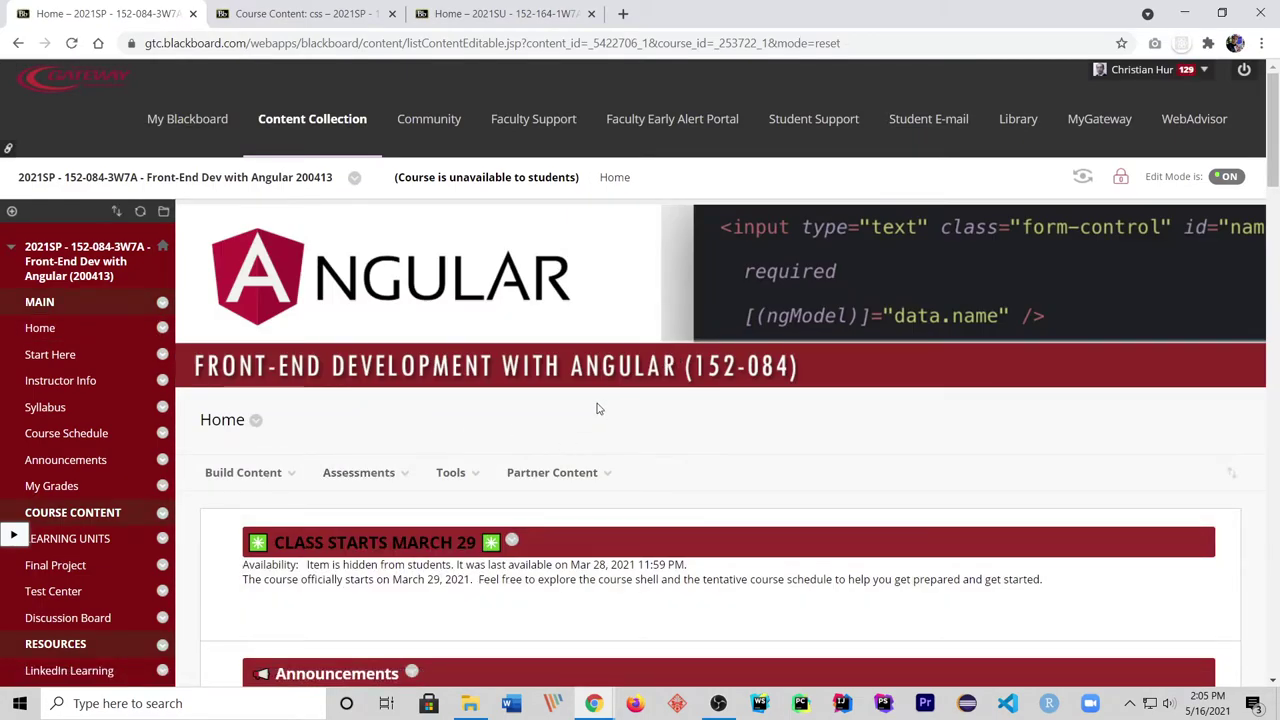
{"action": "scroll", "coordinate": [603, 420], "scroll_direction": "down", "scroll_amount": 1}
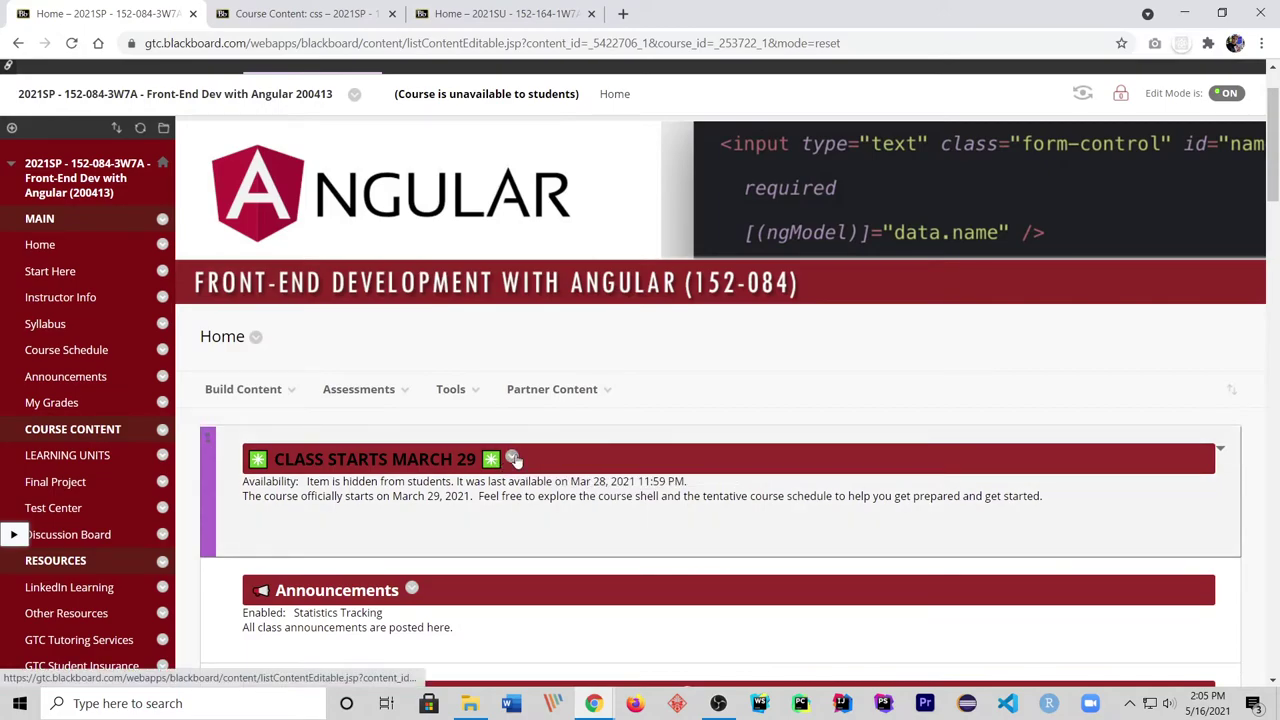
{"action": "left_click", "coordinate": [514, 459]}
{"action": "left_click", "coordinate": [572, 172]}
{"action": "scroll", "coordinate": [600, 402], "scroll_direction": "down", "scroll_amount": 2}
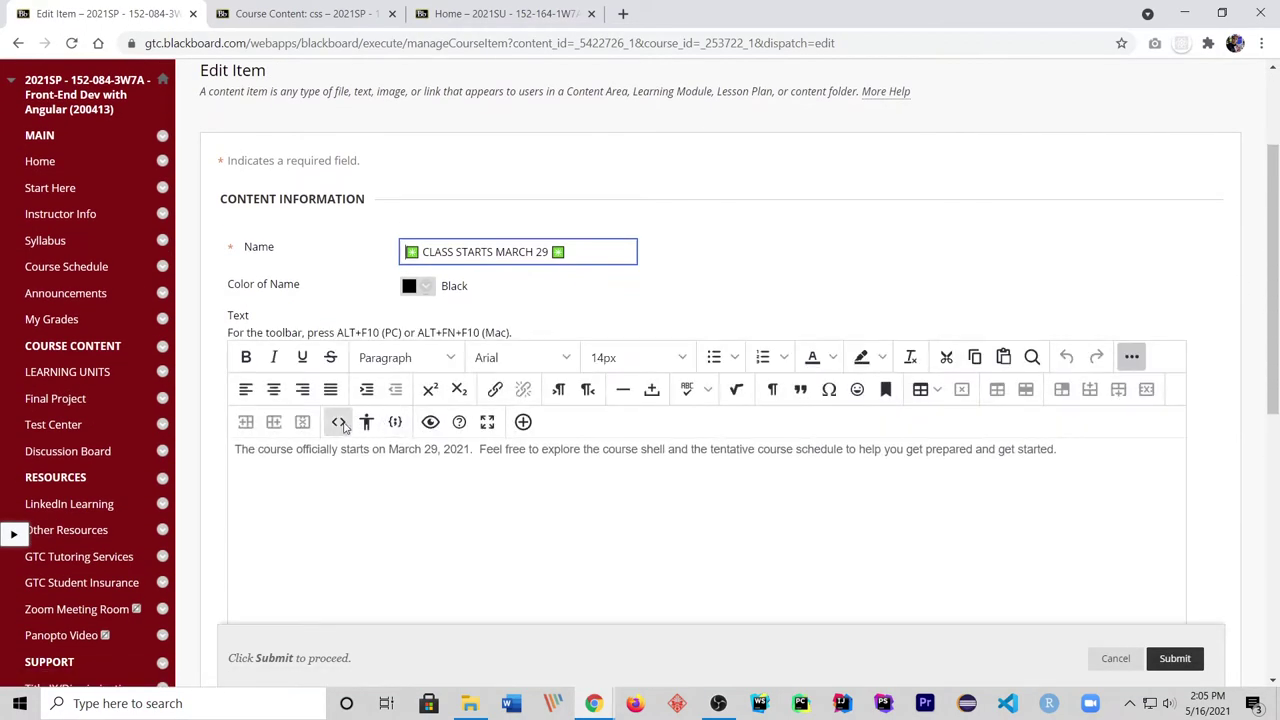
{"action": "left_click", "coordinate": [340, 422]}
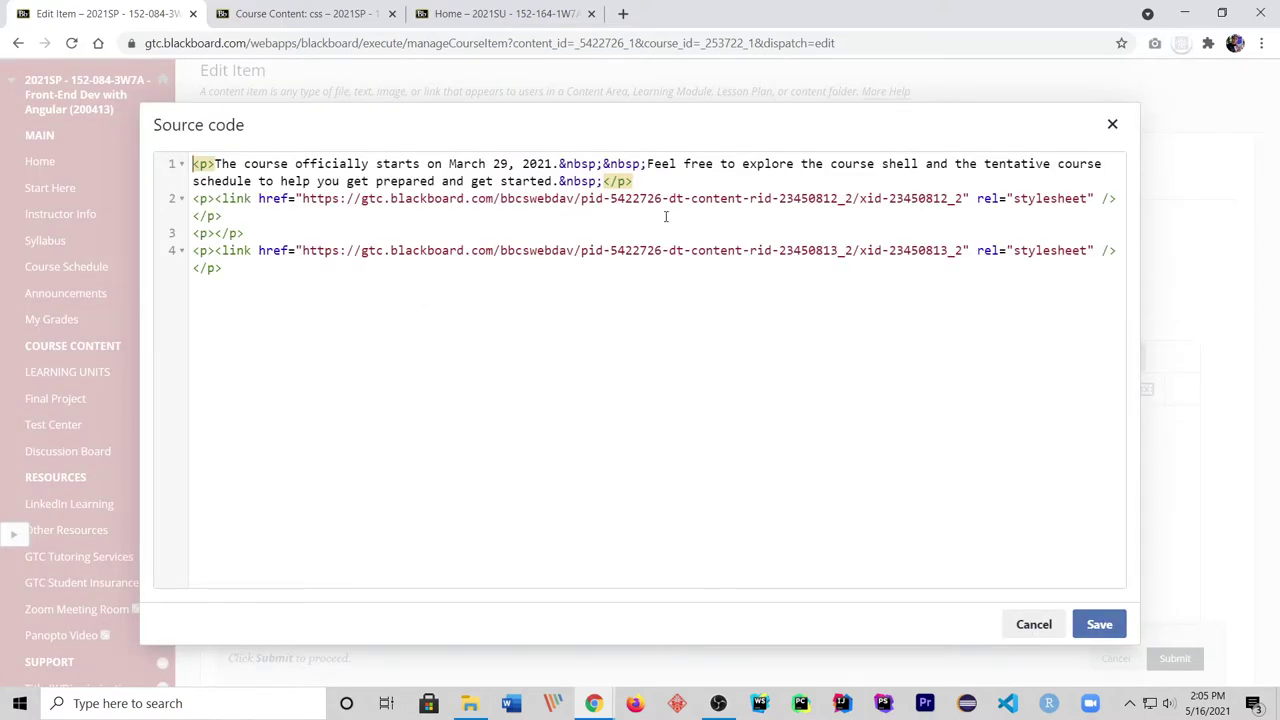
{"action": "left_click", "coordinate": [507, 304]}
{"action": "type", "text": "https://gtc.blackboard.com/bbcswebdav/xid-23450813_2"}
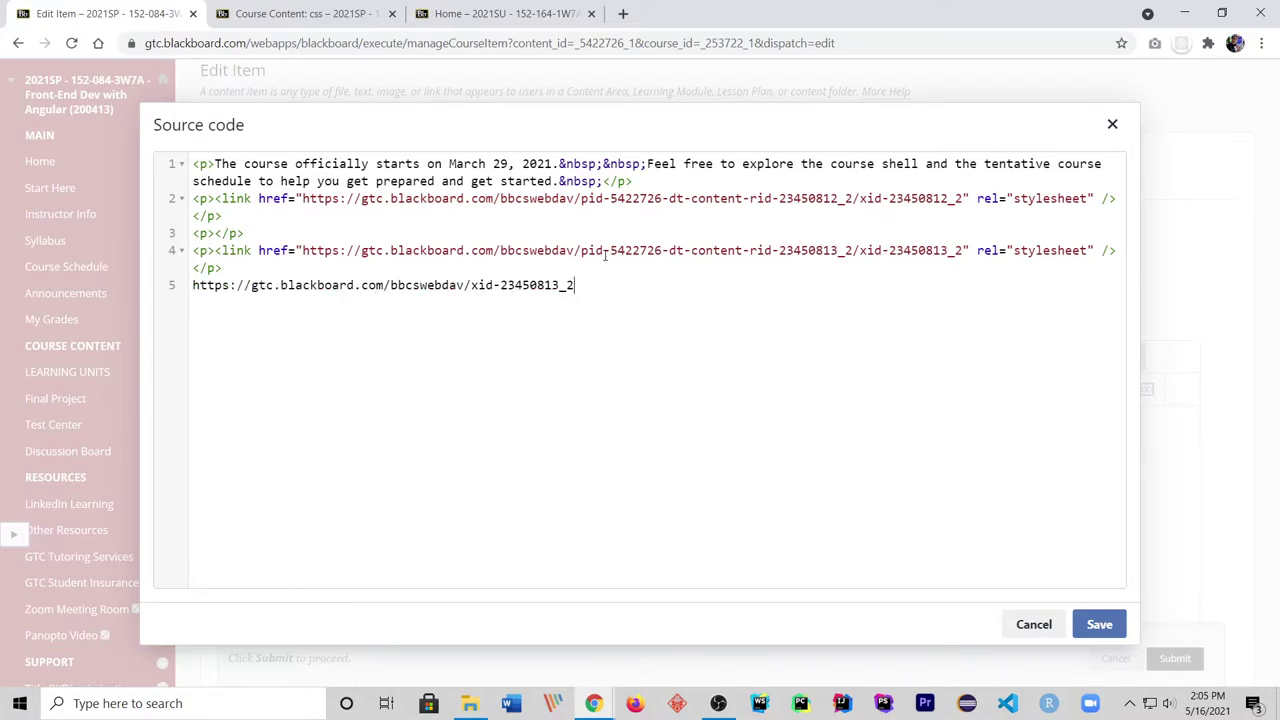
{"action": "left_click_drag", "start_coordinate": [582, 252], "coordinate": [637, 253]}
{"action": "left_click_drag", "start_coordinate": [741, 253], "coordinate": [833, 253]}
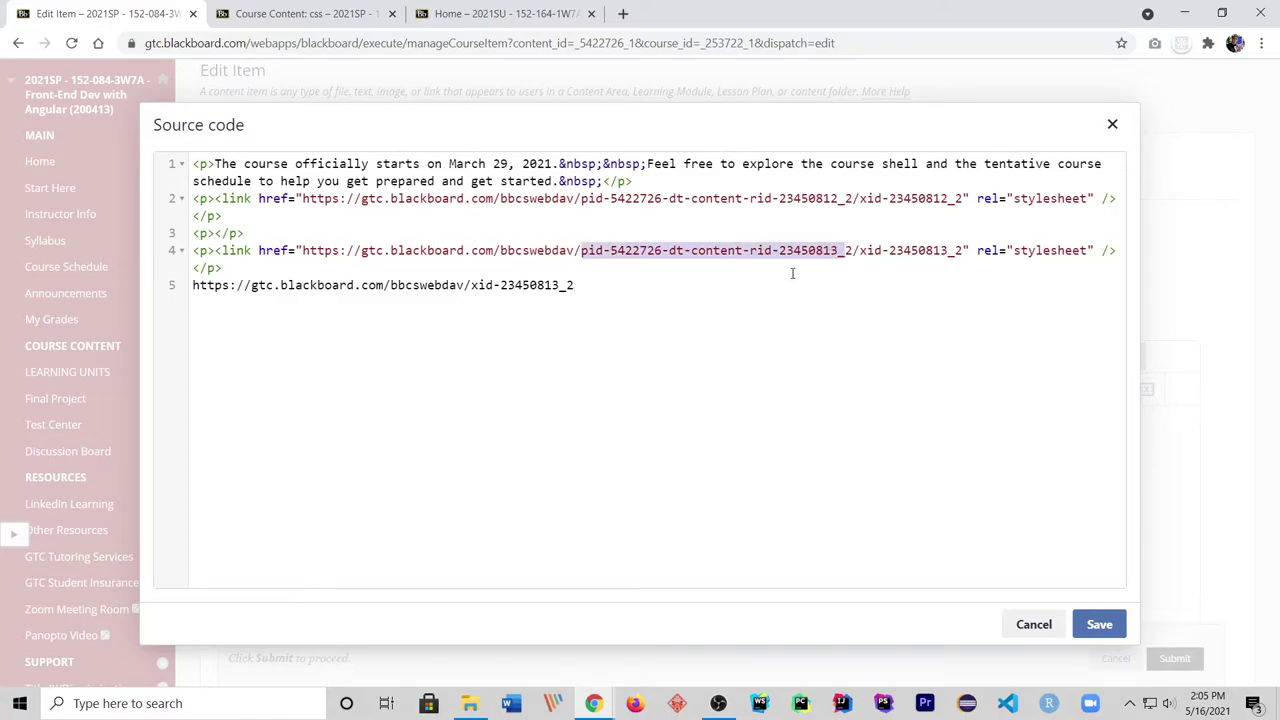
{"action": "left_click_drag", "start_coordinate": [612, 286], "coordinate": [200, 285]}
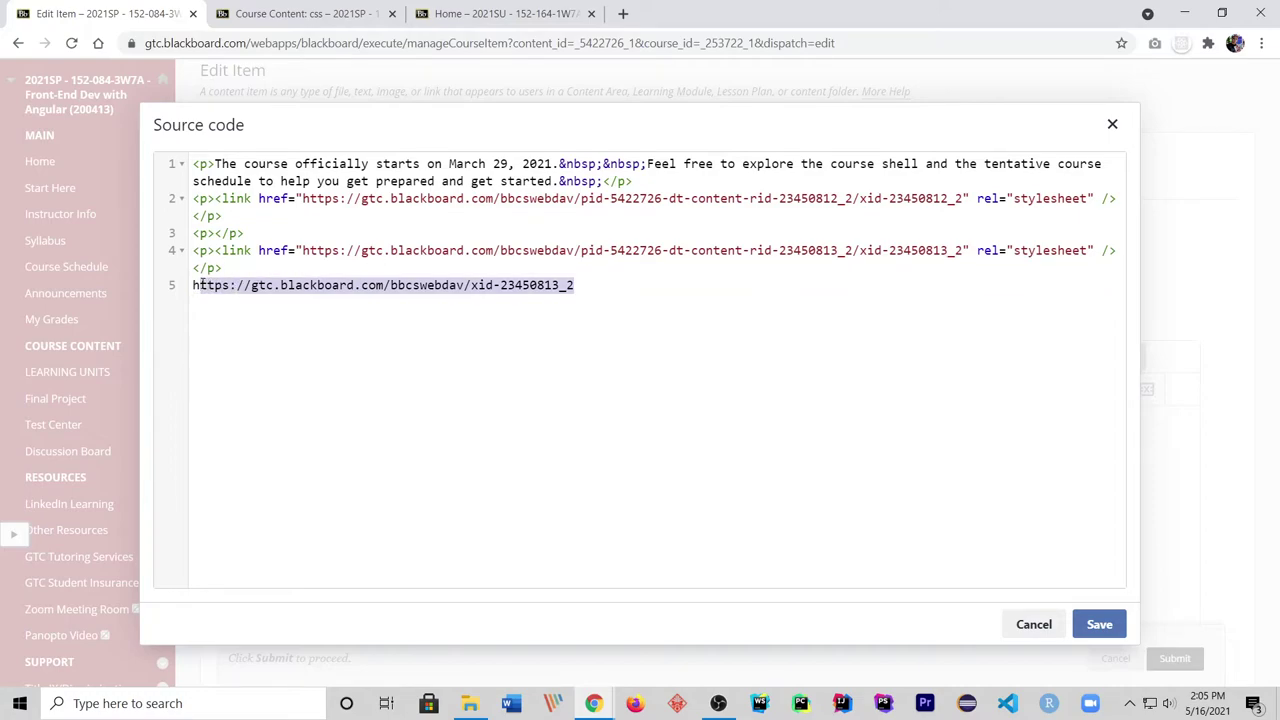
{"action": "key", "text": "BackSpace"}
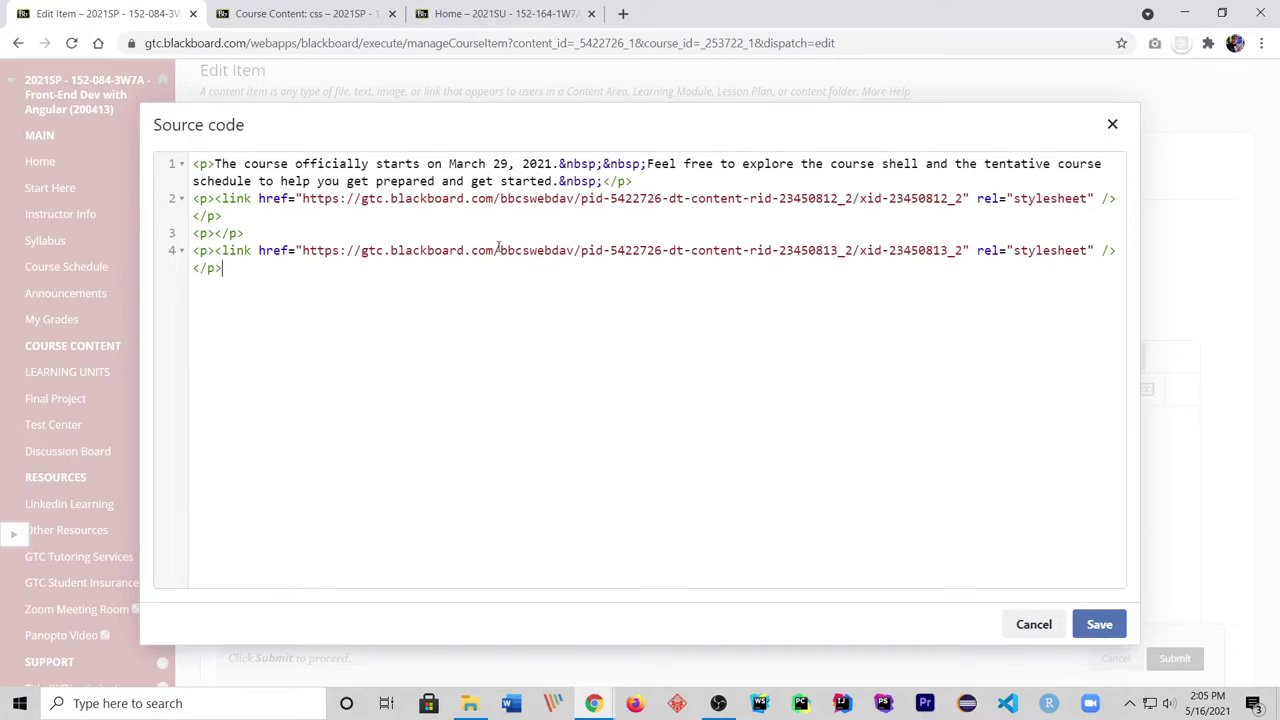
Remove the second stylesheet link tag and the empty paragraphs below the first one, save the source code and submit the item.
{"action": "left_click_drag", "start_coordinate": [1007, 198], "coordinate": [810, 200]}
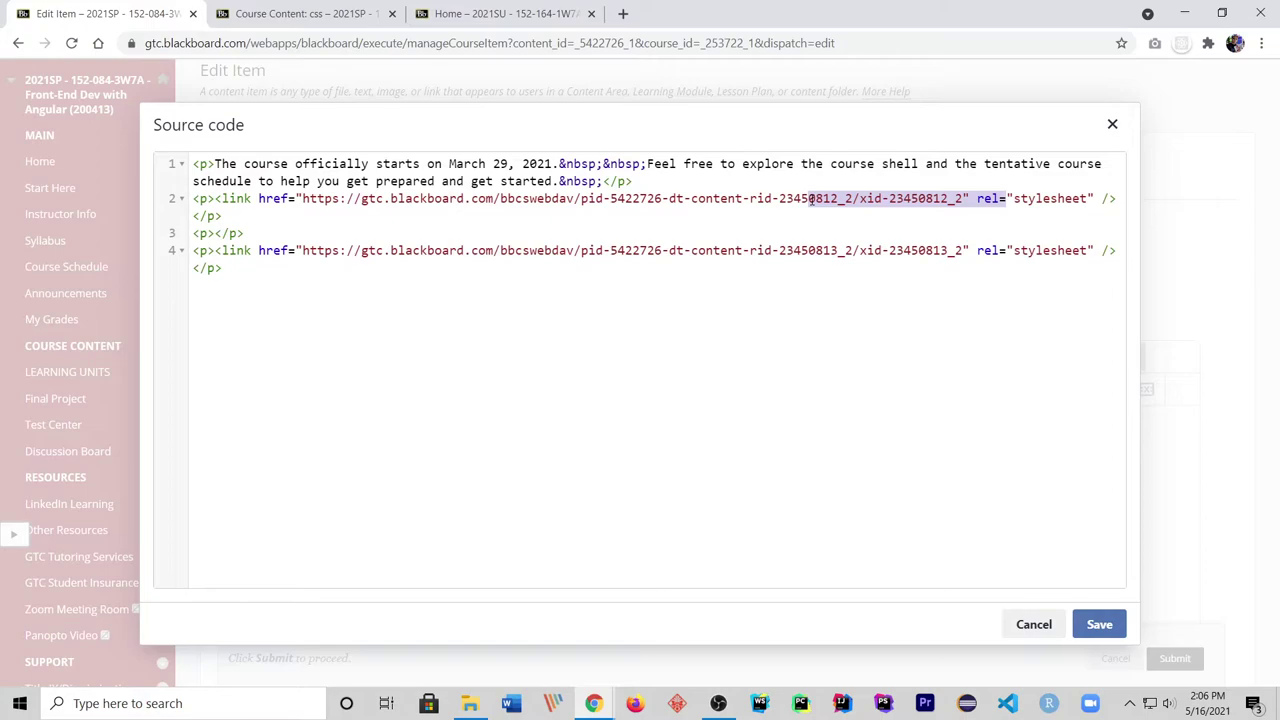
{"action": "left_click", "coordinate": [730, 196]}
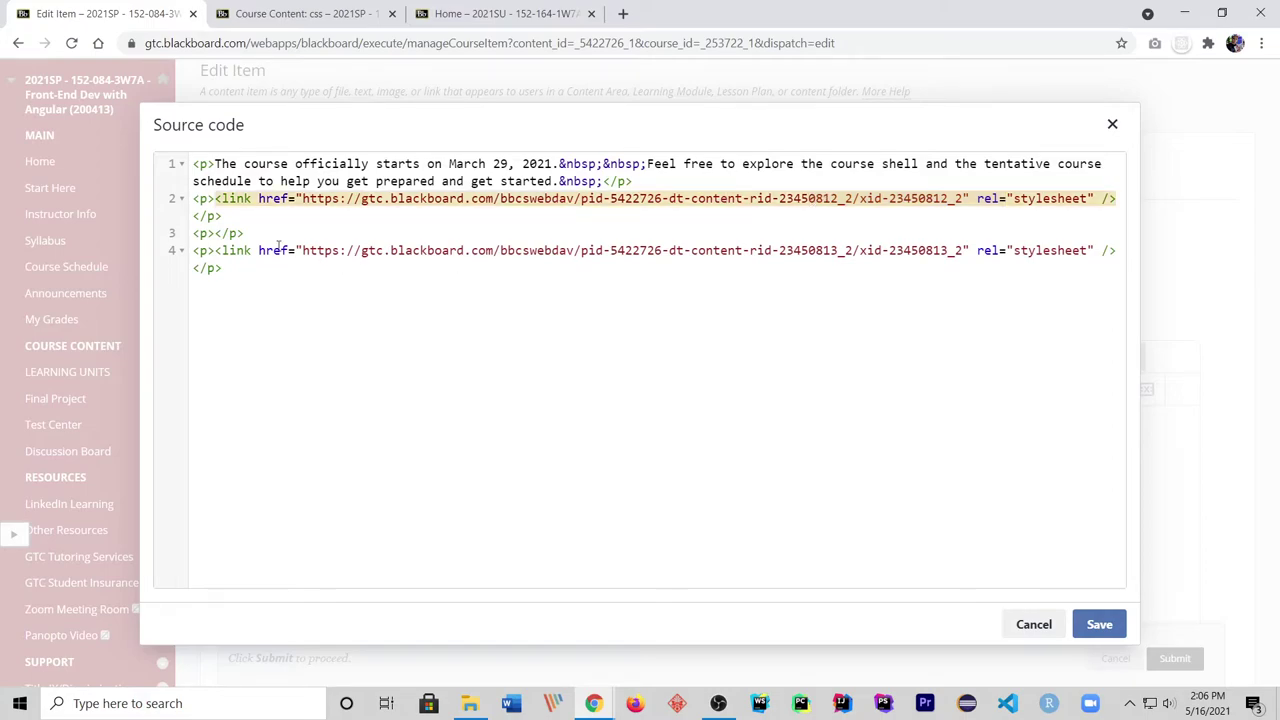
{"action": "left_click_drag", "start_coordinate": [219, 251], "coordinate": [1116, 250]}
{"action": "key", "text": "BackSpace"}
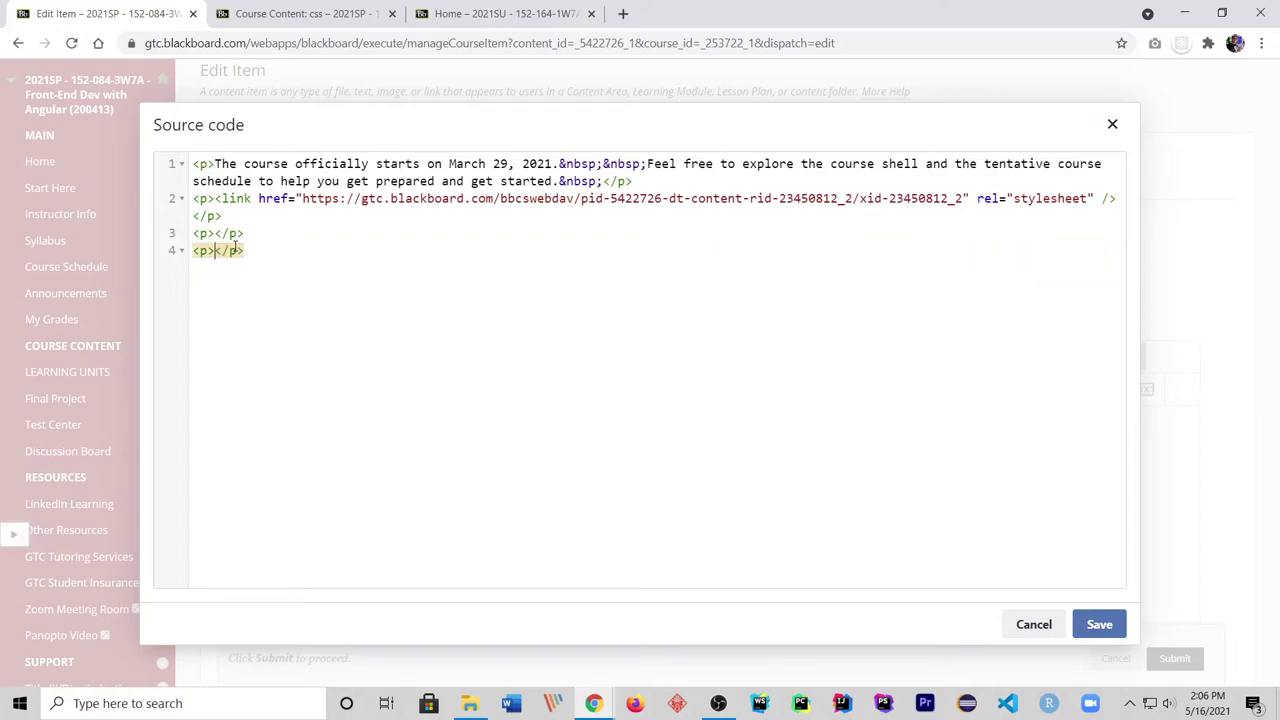
{"action": "left_click", "coordinate": [181, 240]}
{"action": "key", "text": "BackSpace"}
{"action": "left_click", "coordinate": [1099, 623]}
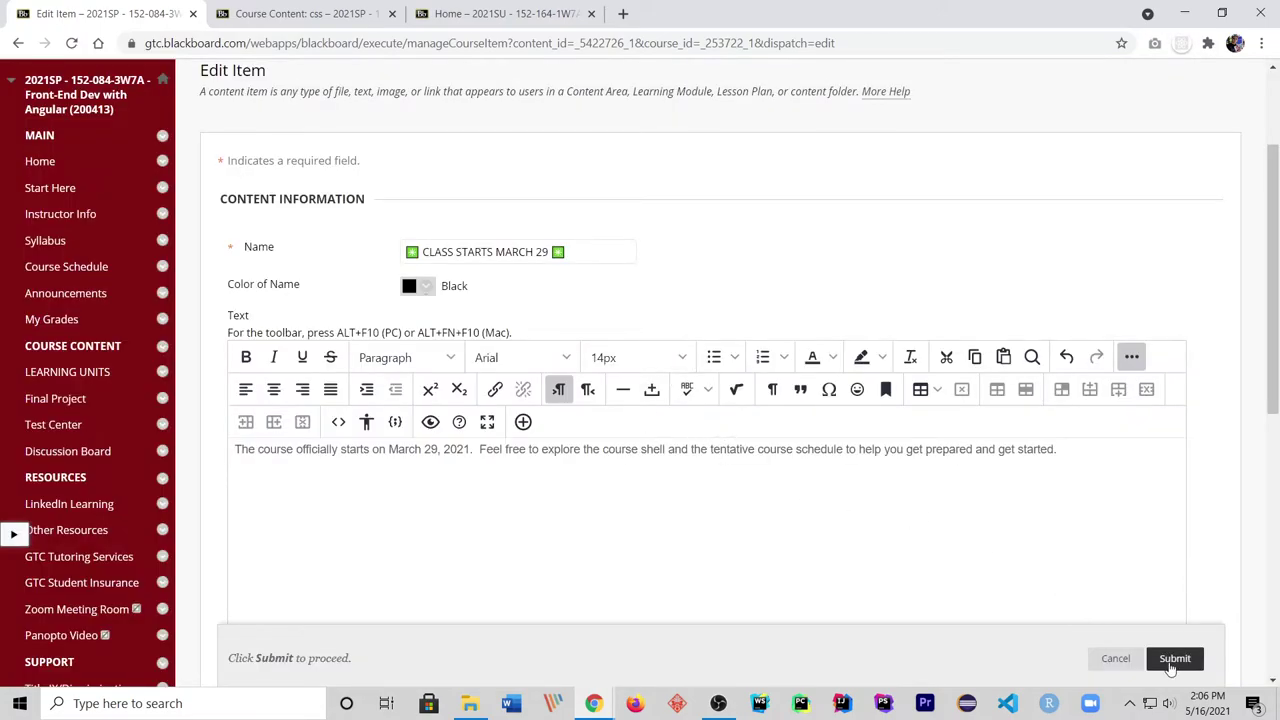
{"action": "left_click", "coordinate": [1172, 659]}
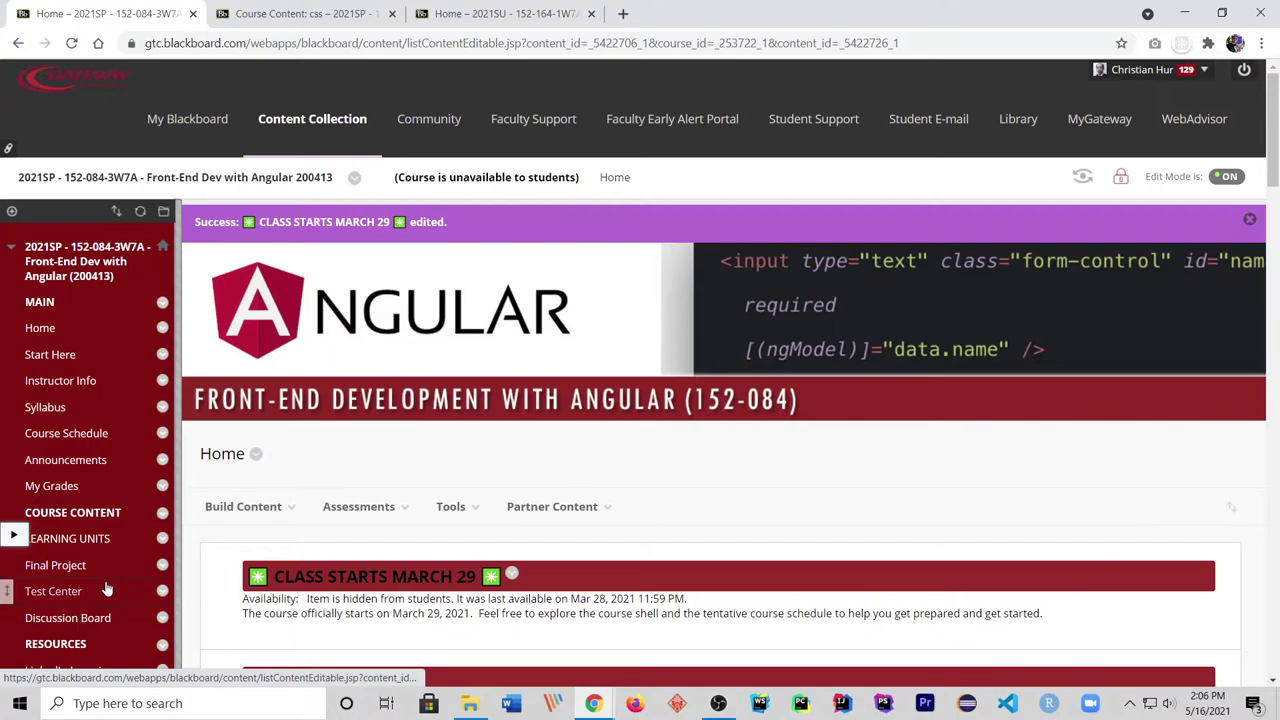
Open the GTC Tech Support link in the course menu for renaming and cancel the rename.
{"action": "scroll", "coordinate": [125, 550], "scroll_direction": "down", "scroll_amount": 3}
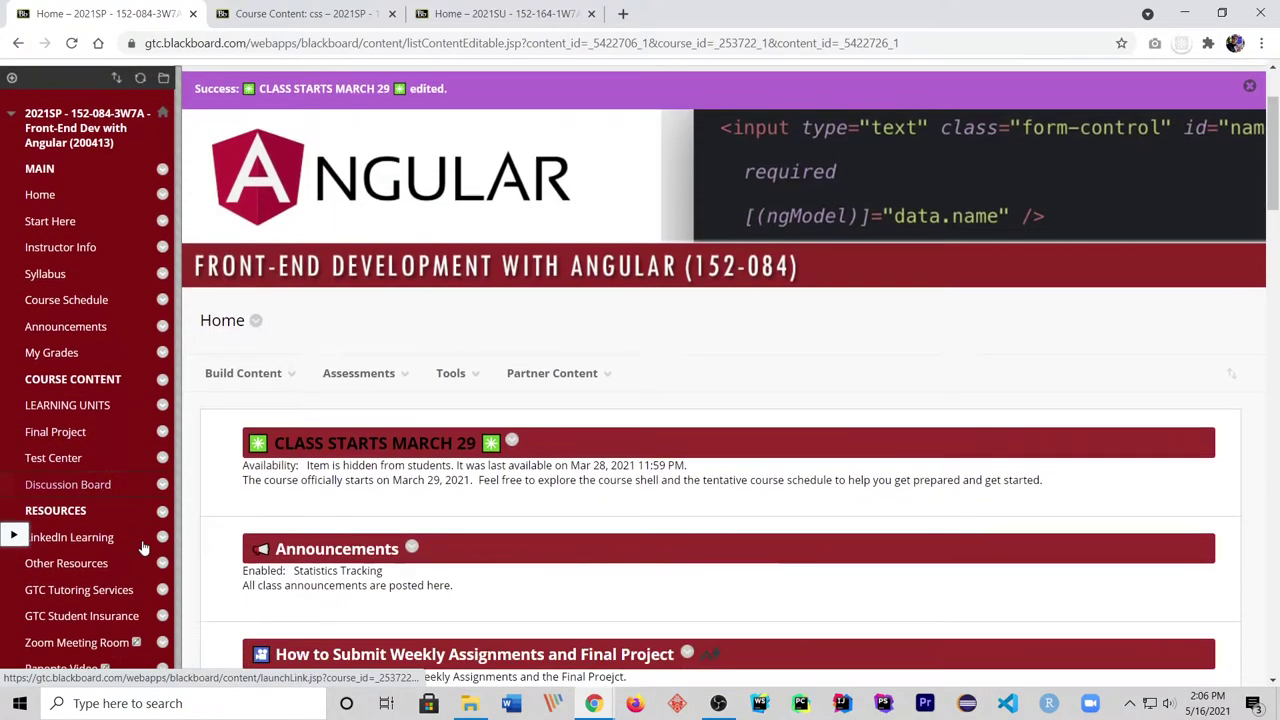
{"action": "scroll", "coordinate": [140, 504], "scroll_direction": "down", "scroll_amount": 2}
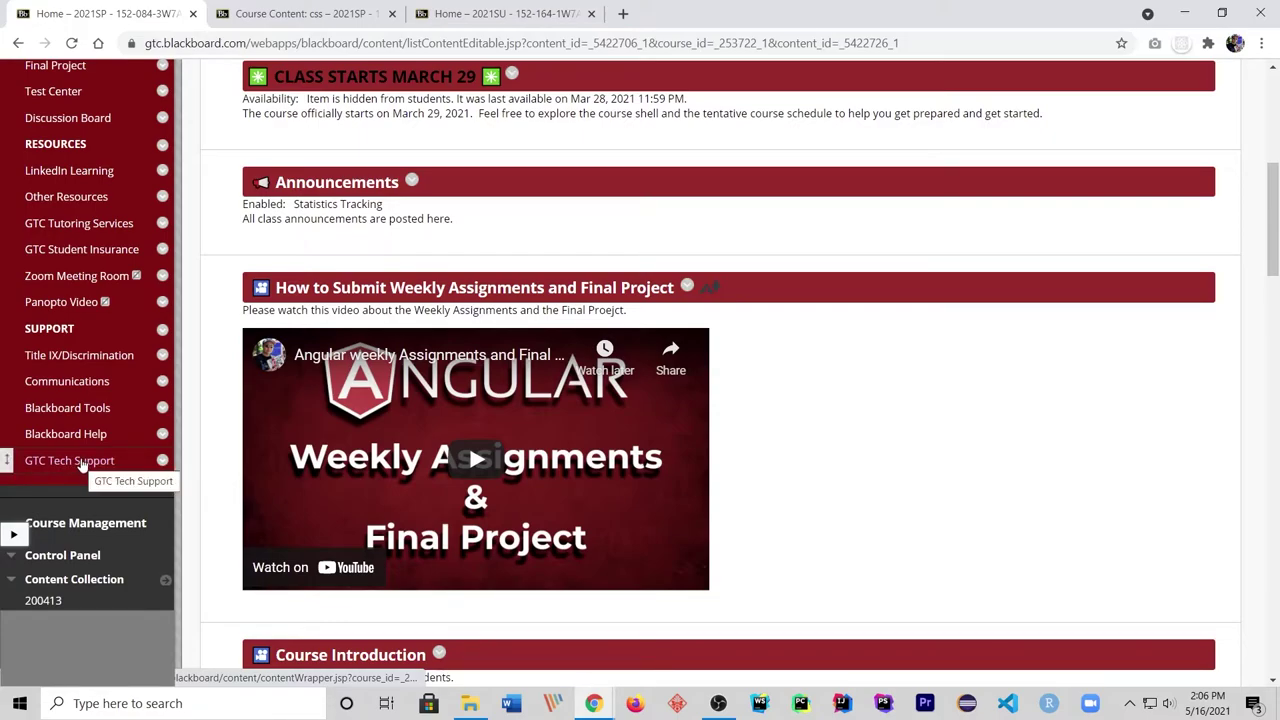
{"action": "left_click", "coordinate": [162, 460]}
{"action": "left_click", "coordinate": [191, 340]}
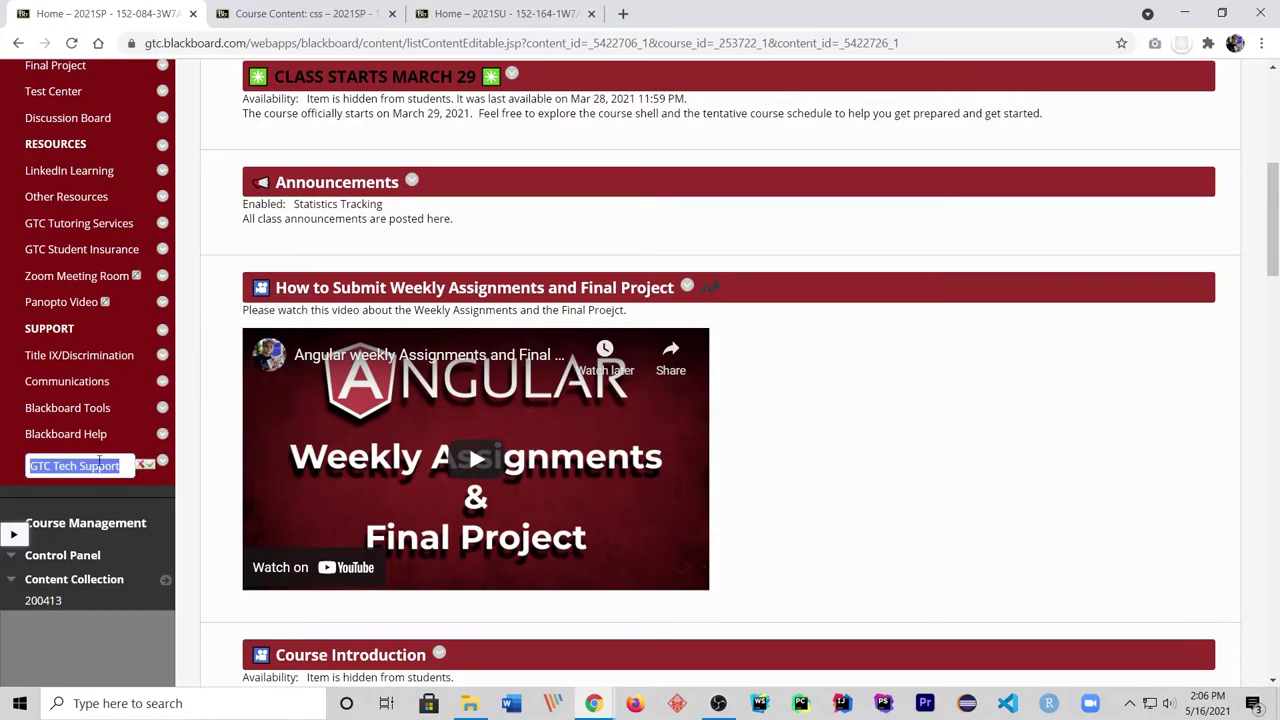
{"action": "left_click", "coordinate": [100, 466]}
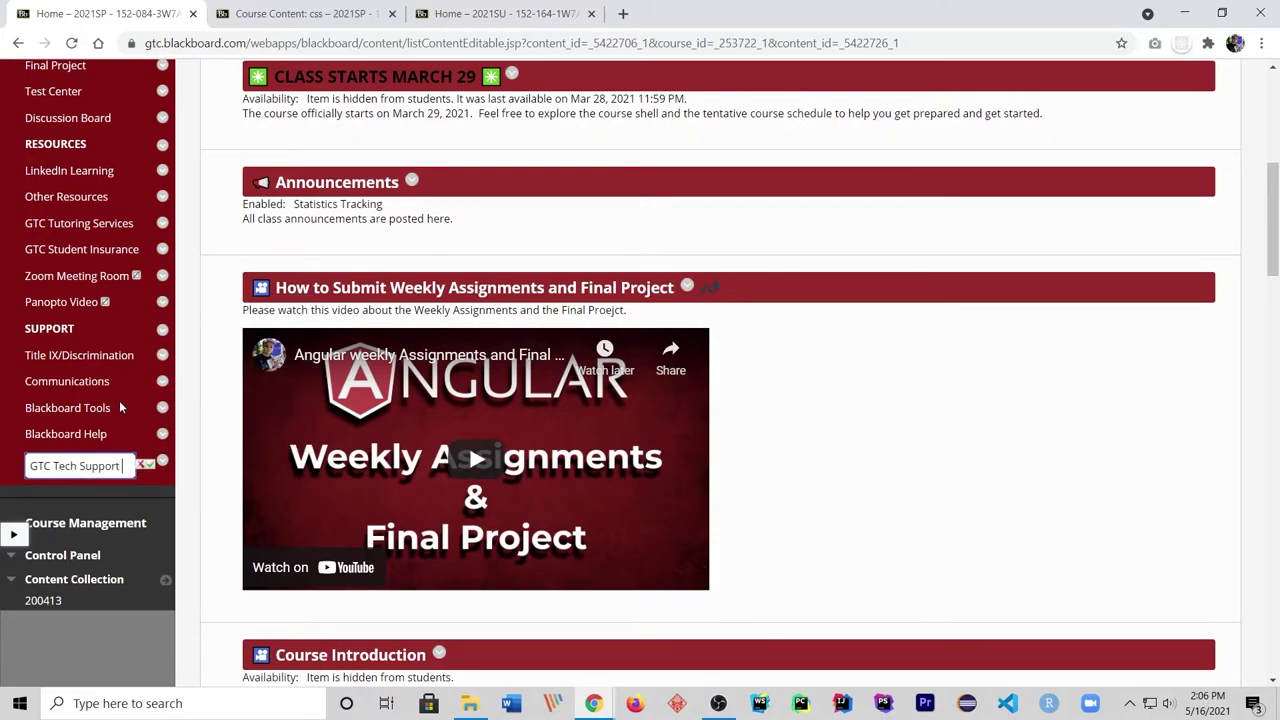
{"action": "key", "text": "ctrl+v"}
{"action": "key", "text": "Escape"}
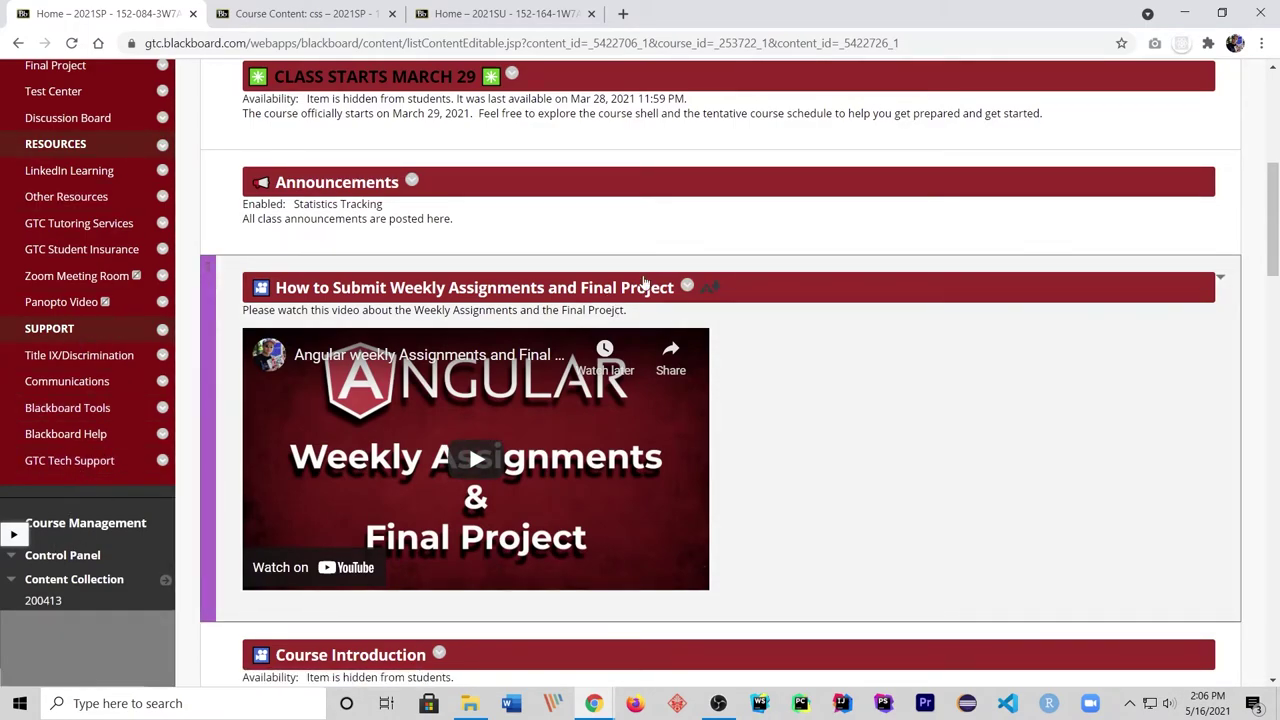
Examine the Home page item headings again and compare them with the content of Unit 1 - Getting Started with Angular.
{"action": "scroll", "coordinate": [620, 320], "scroll_direction": "up", "scroll_amount": 2}
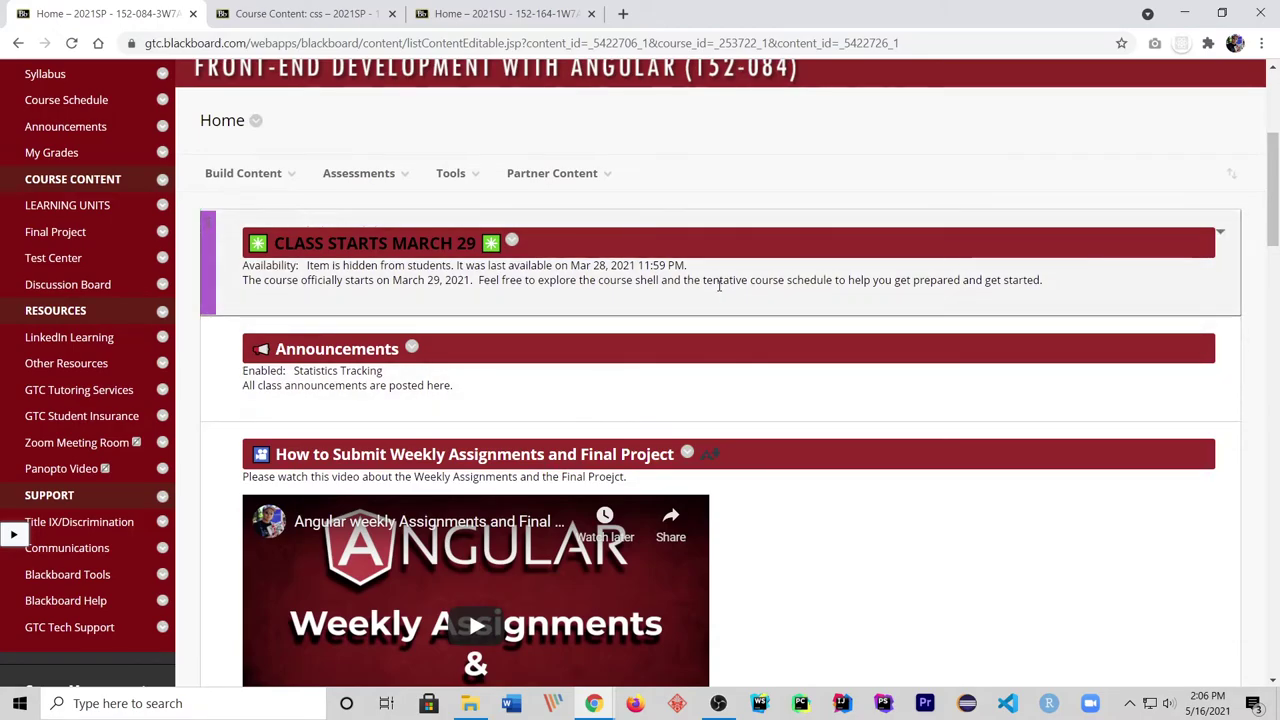
{"action": "scroll", "coordinate": [580, 320], "scroll_direction": "down", "scroll_amount": 5}
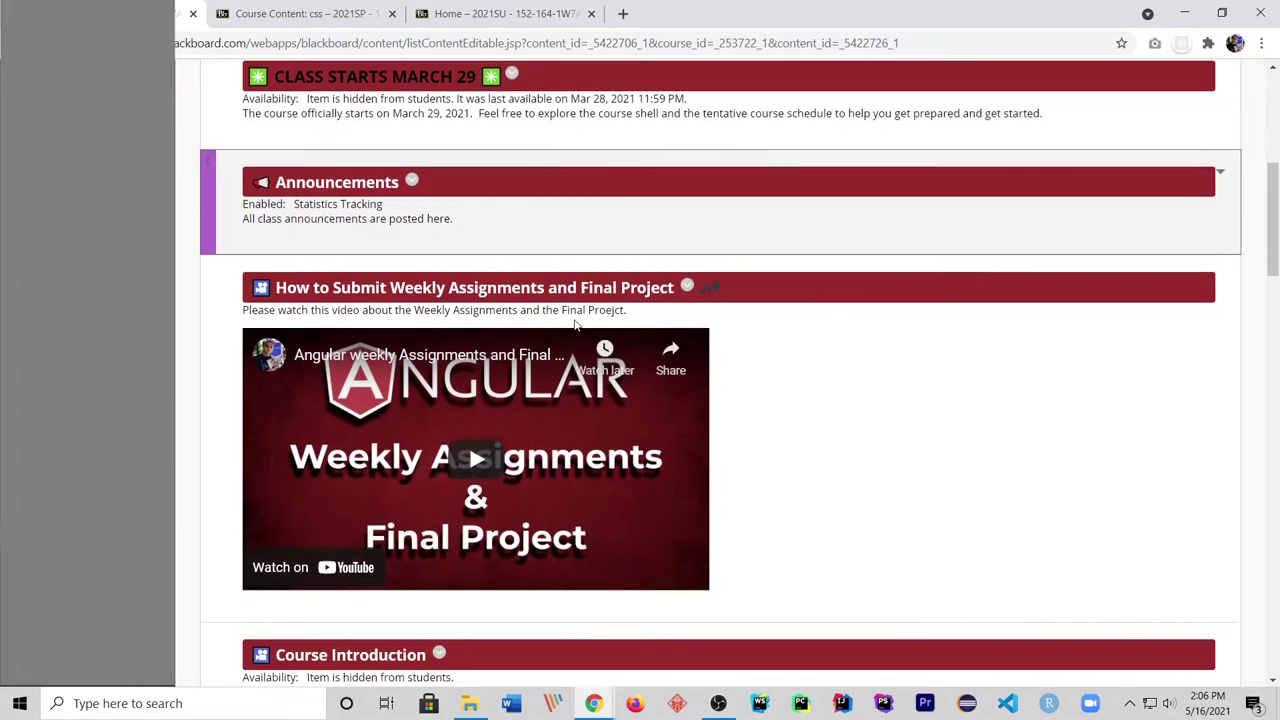
{"action": "scroll", "coordinate": [386, 400], "scroll_direction": "down", "scroll_amount": 10}
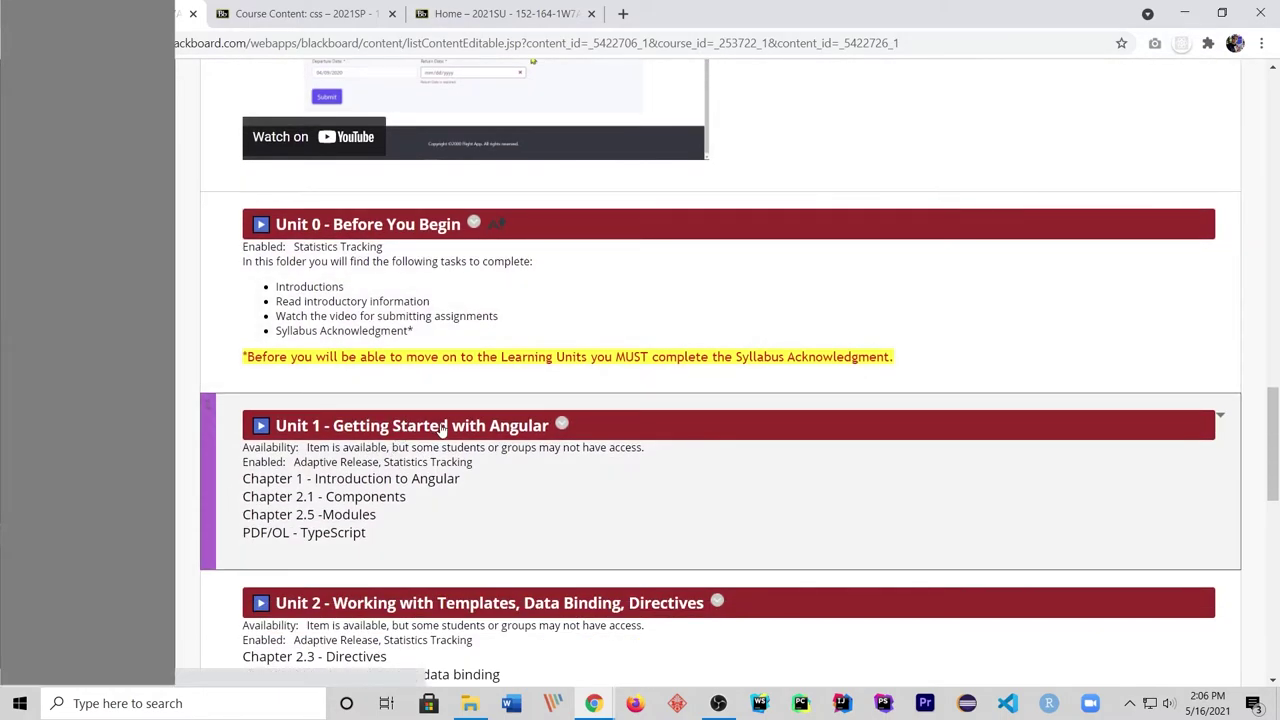
{"action": "left_click", "coordinate": [408, 432]}
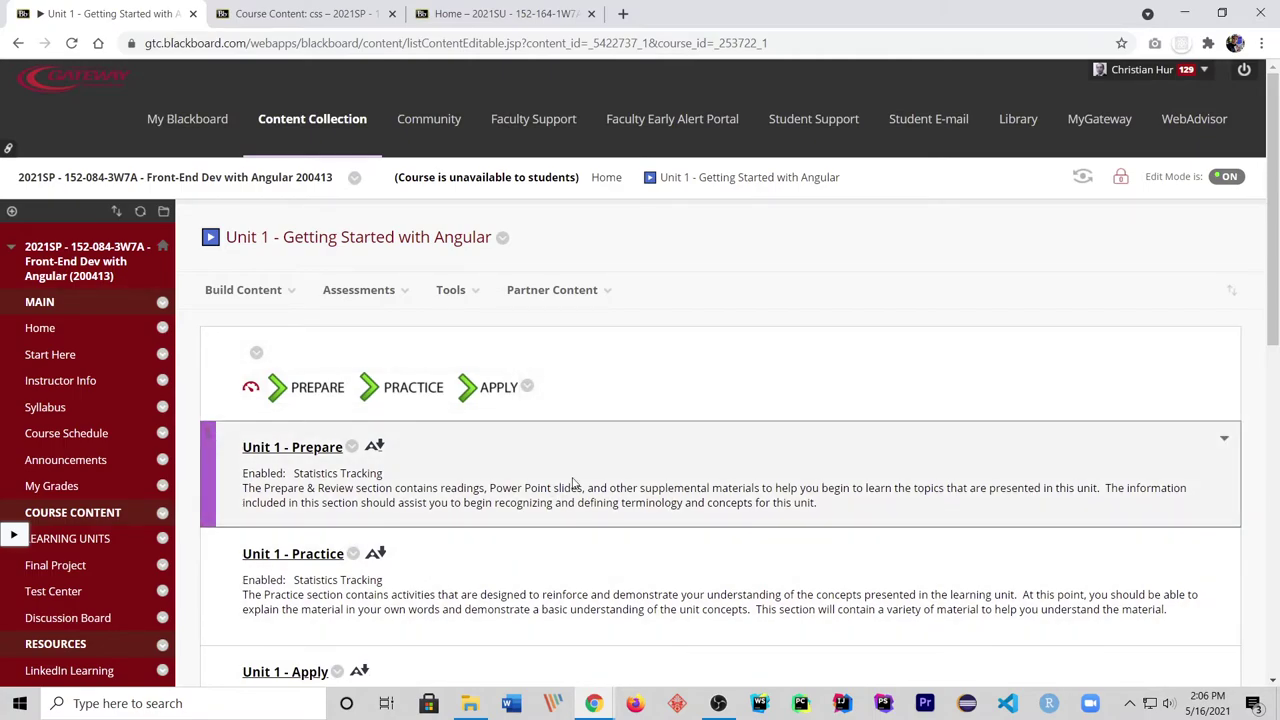
{"action": "scroll", "coordinate": [570, 470], "scroll_direction": "down", "scroll_amount": 1}
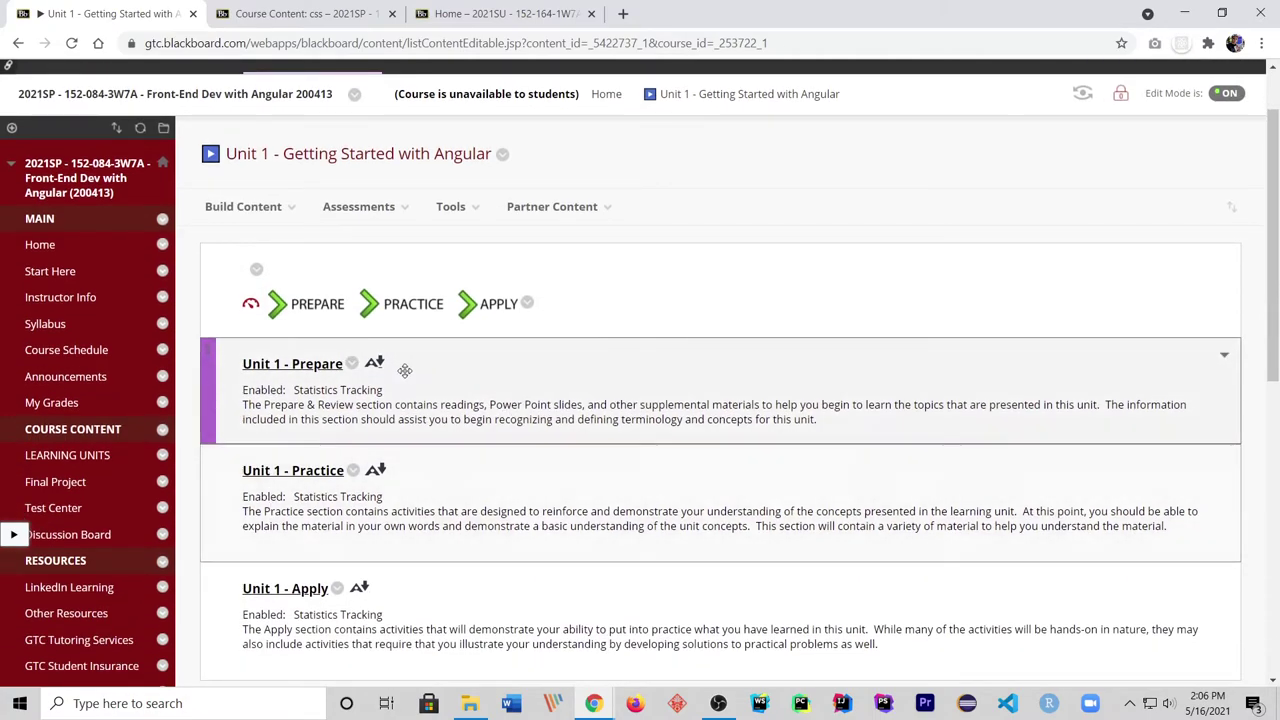
{"action": "scroll", "coordinate": [453, 401], "scroll_direction": "up", "scroll_amount": 1}
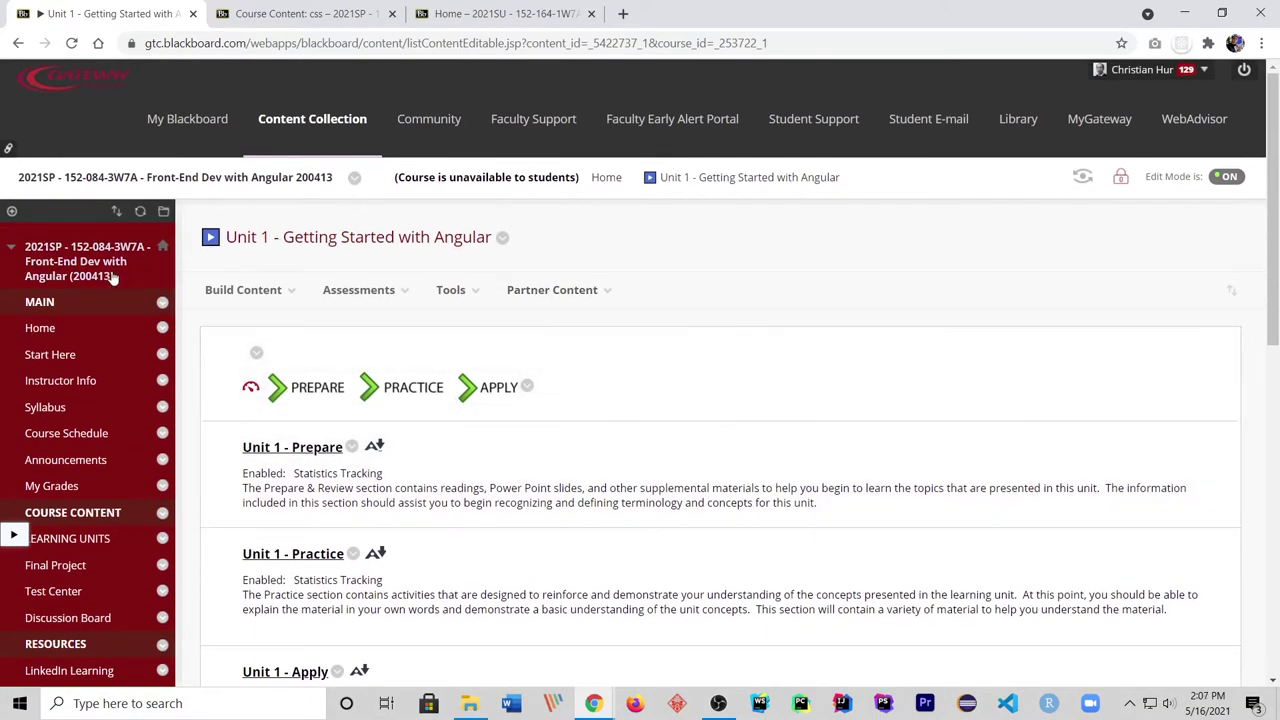
Return to the course Home page and turn Edit Mode off.
{"action": "left_click", "coordinate": [40, 327]}
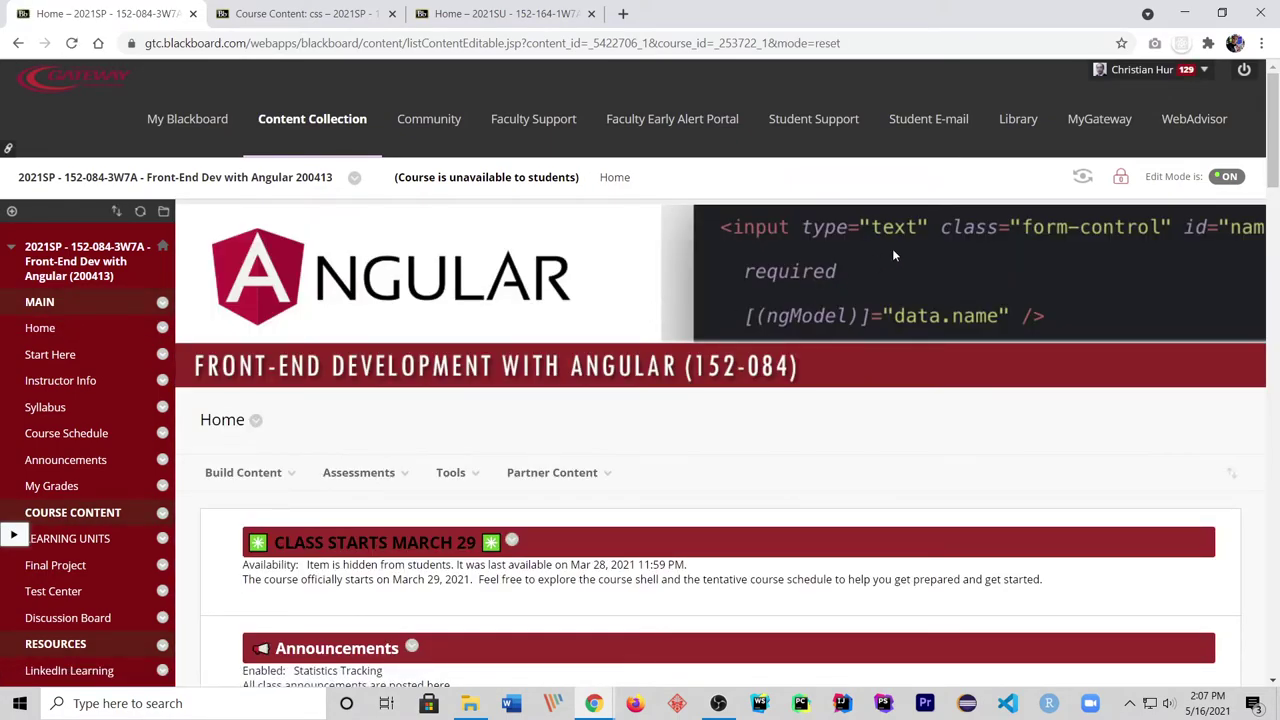
{"action": "left_click", "coordinate": [1227, 177]}
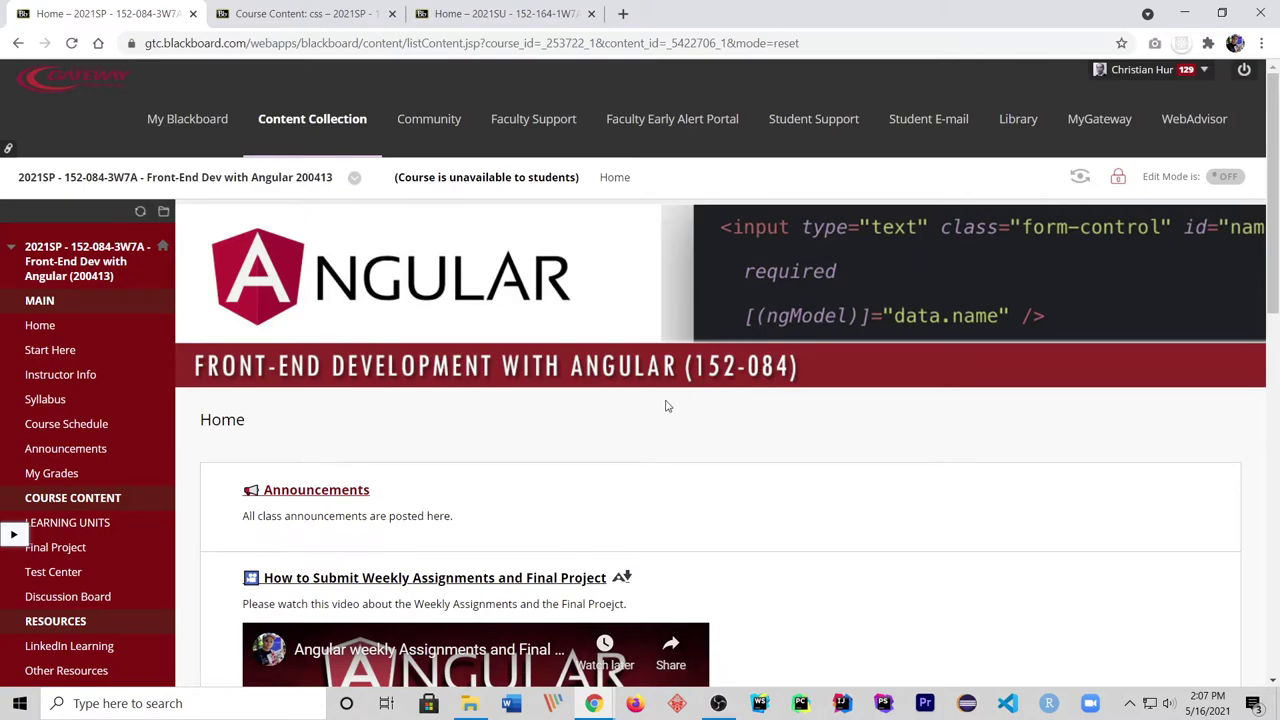
Look over the Home page headings in student view and turn Edit Mode back on.
{"action": "scroll", "coordinate": [766, 391], "scroll_direction": "down", "scroll_amount": 3}
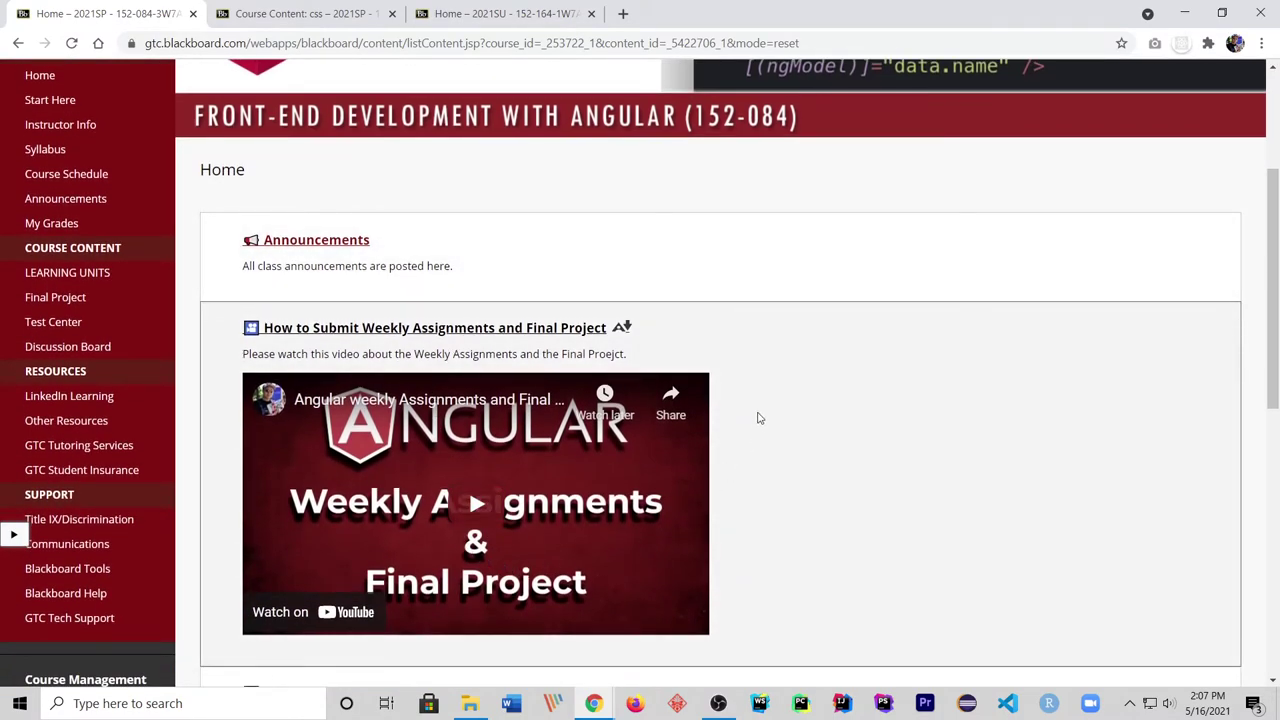
{"action": "scroll", "coordinate": [760, 410], "scroll_direction": "up", "scroll_amount": 2}
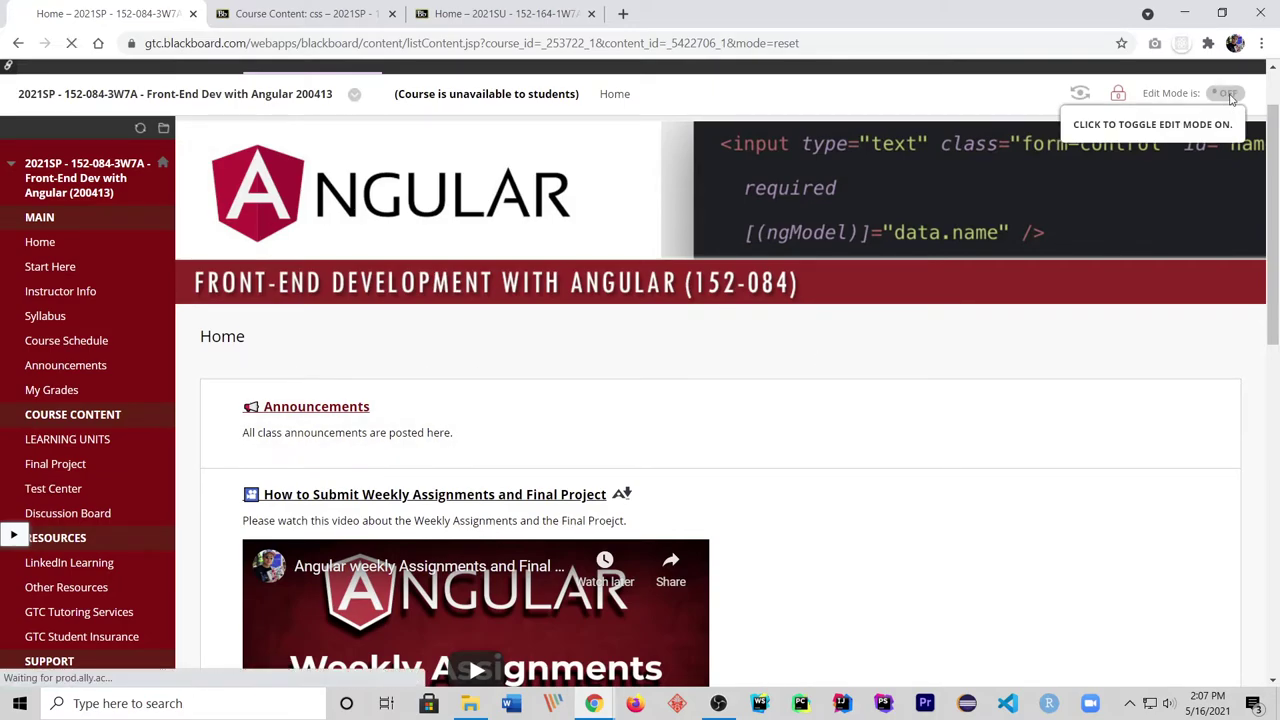
{"action": "left_click", "coordinate": [1226, 93]}
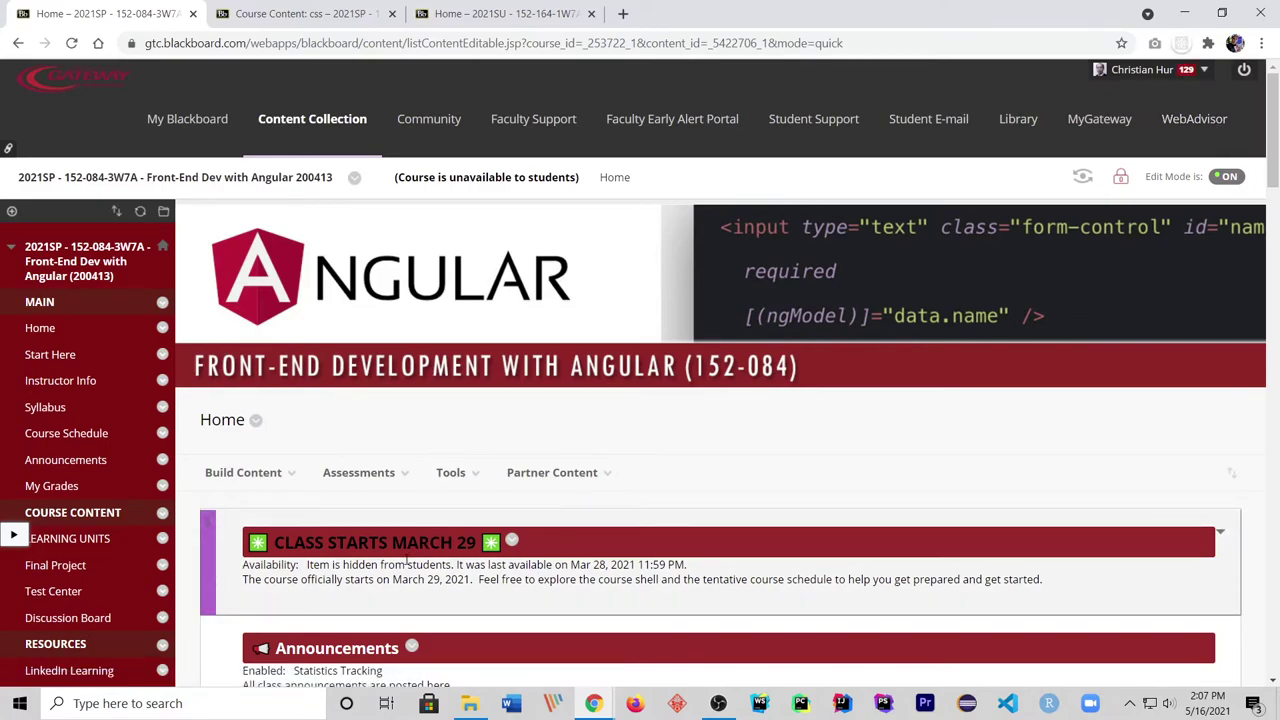
Cut the stylesheet link tag and its empty paragraph from the CLASS STARTS MARCH 29 item's source code and save the code.
{"action": "scroll", "coordinate": [432, 564], "scroll_direction": "down", "scroll_amount": 1}
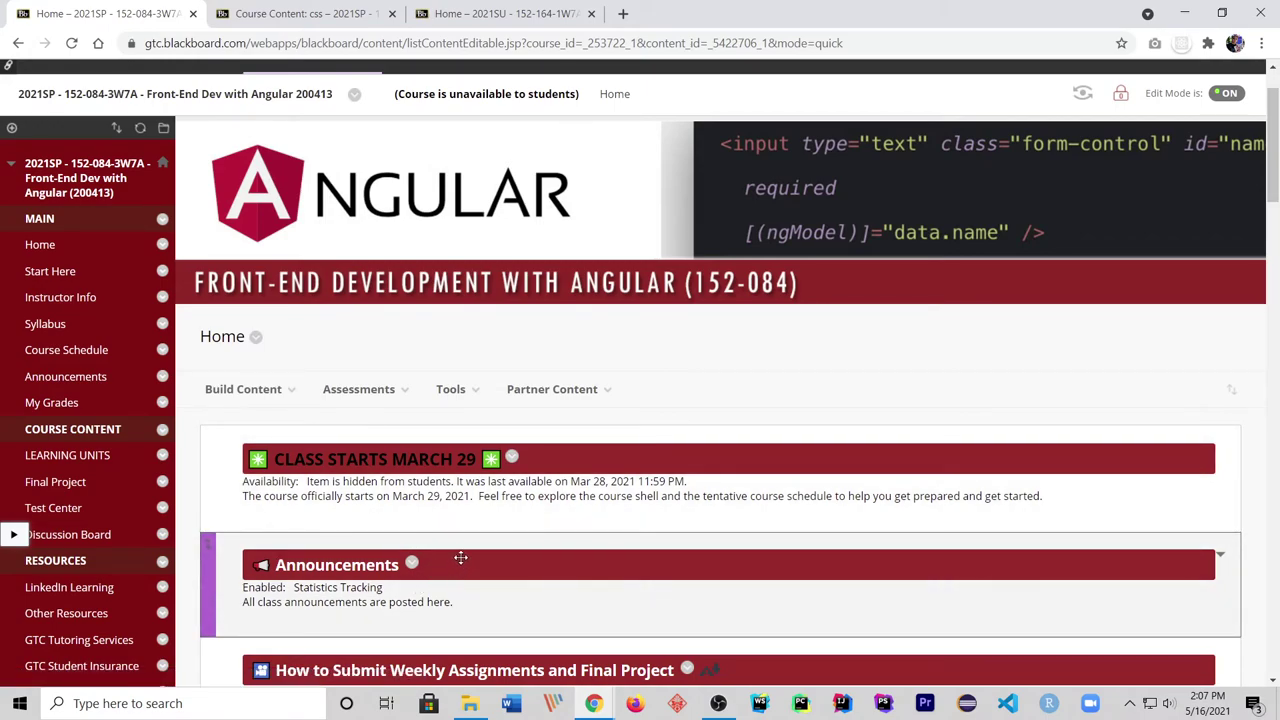
{"action": "scroll", "coordinate": [460, 558], "scroll_direction": "down", "scroll_amount": 1}
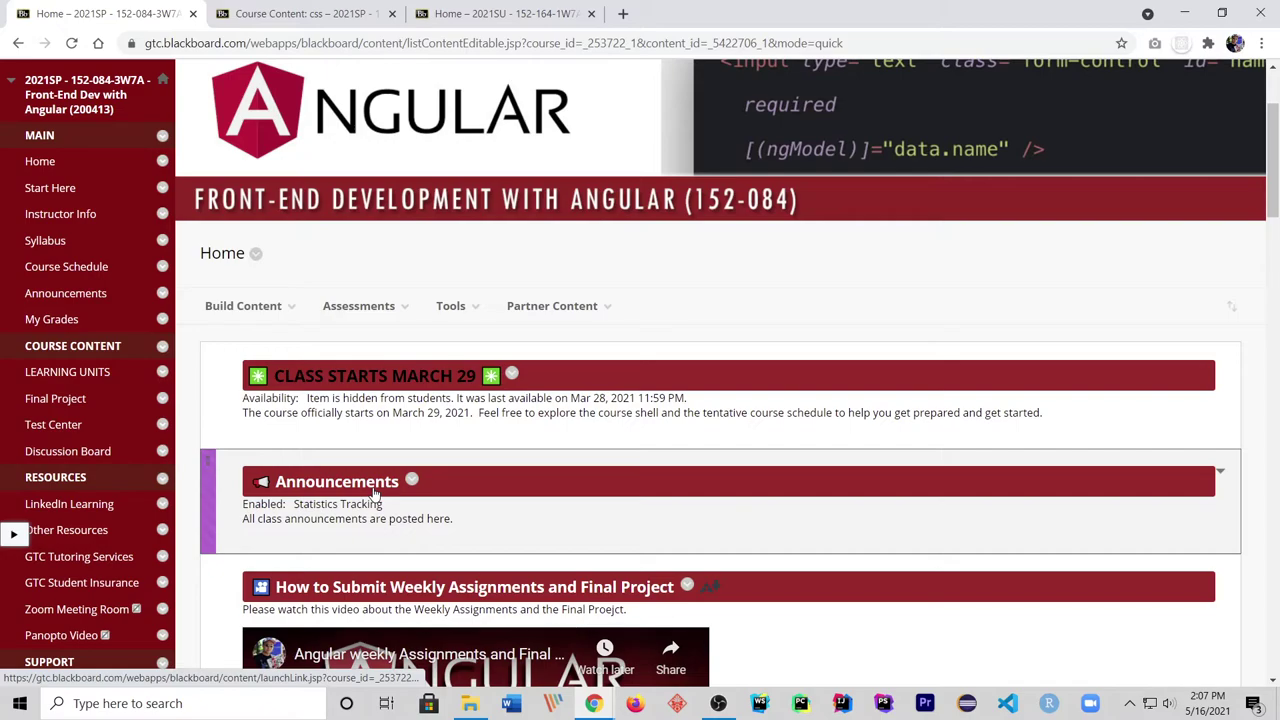
{"action": "left_click", "coordinate": [511, 374]}
{"action": "left_click", "coordinate": [537, 101]}
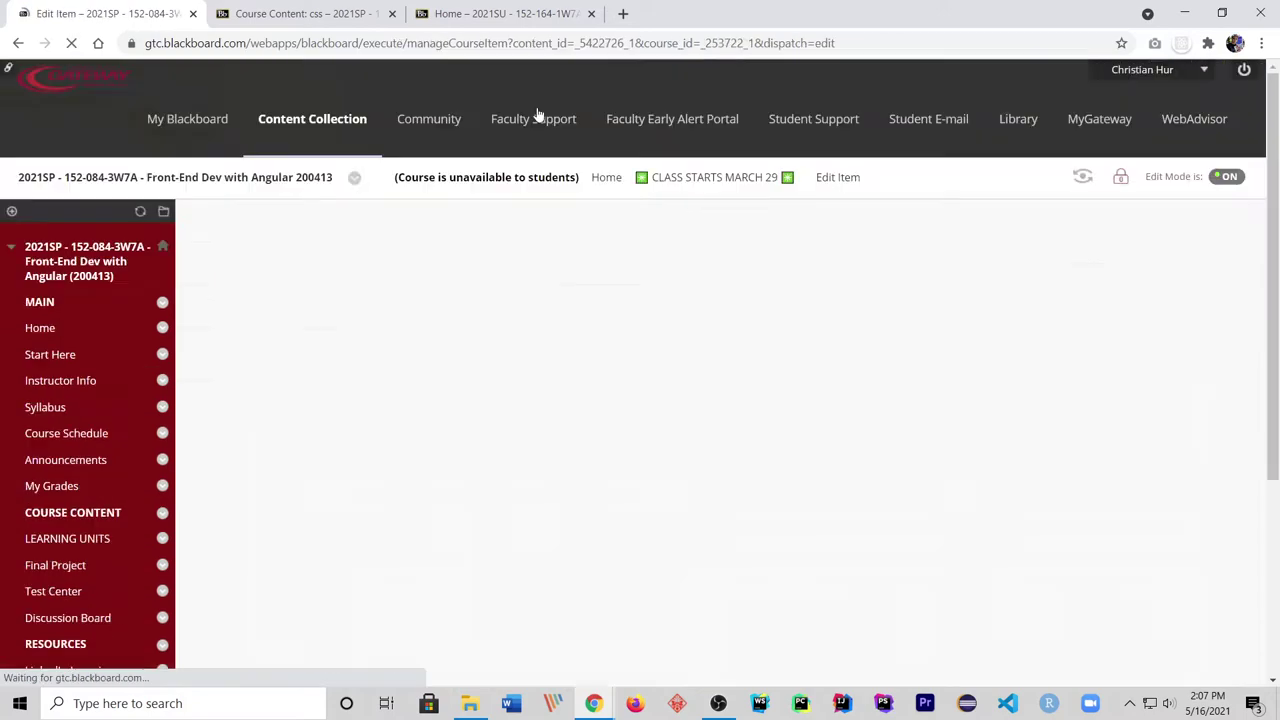
{"action": "scroll", "coordinate": [448, 440], "scroll_direction": "down", "scroll_amount": 3}
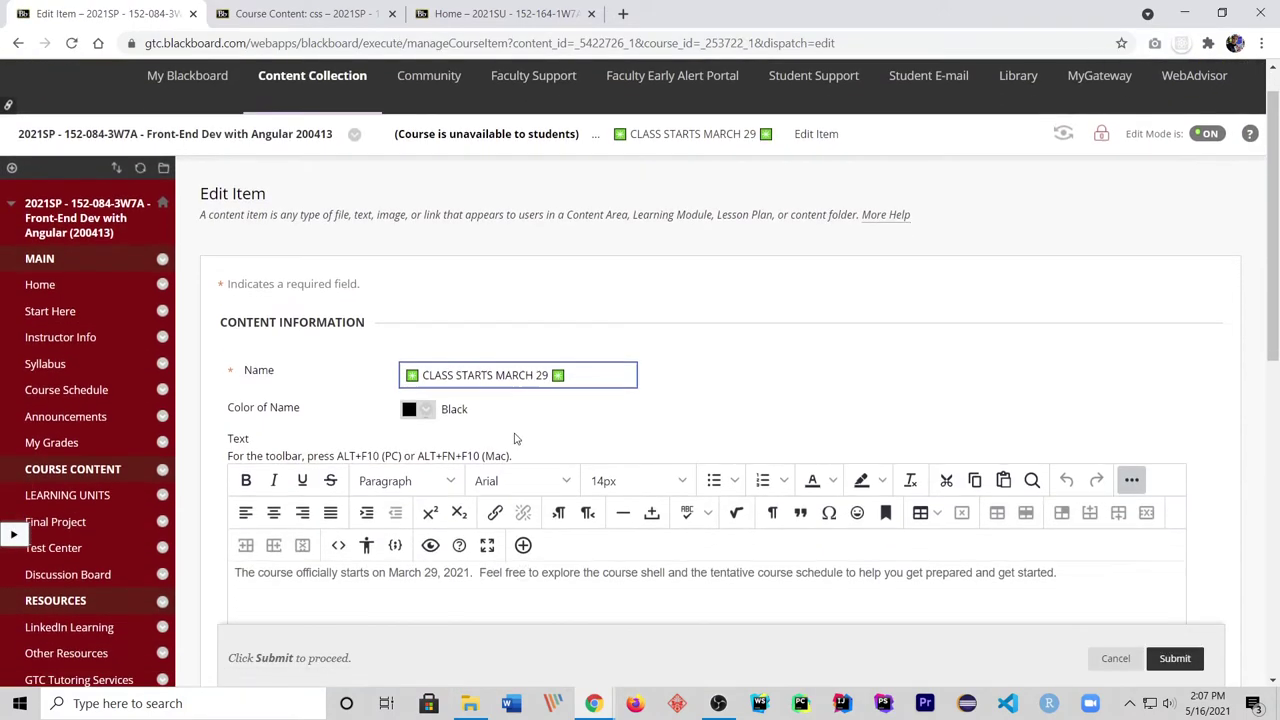
{"action": "left_click", "coordinate": [337, 421]}
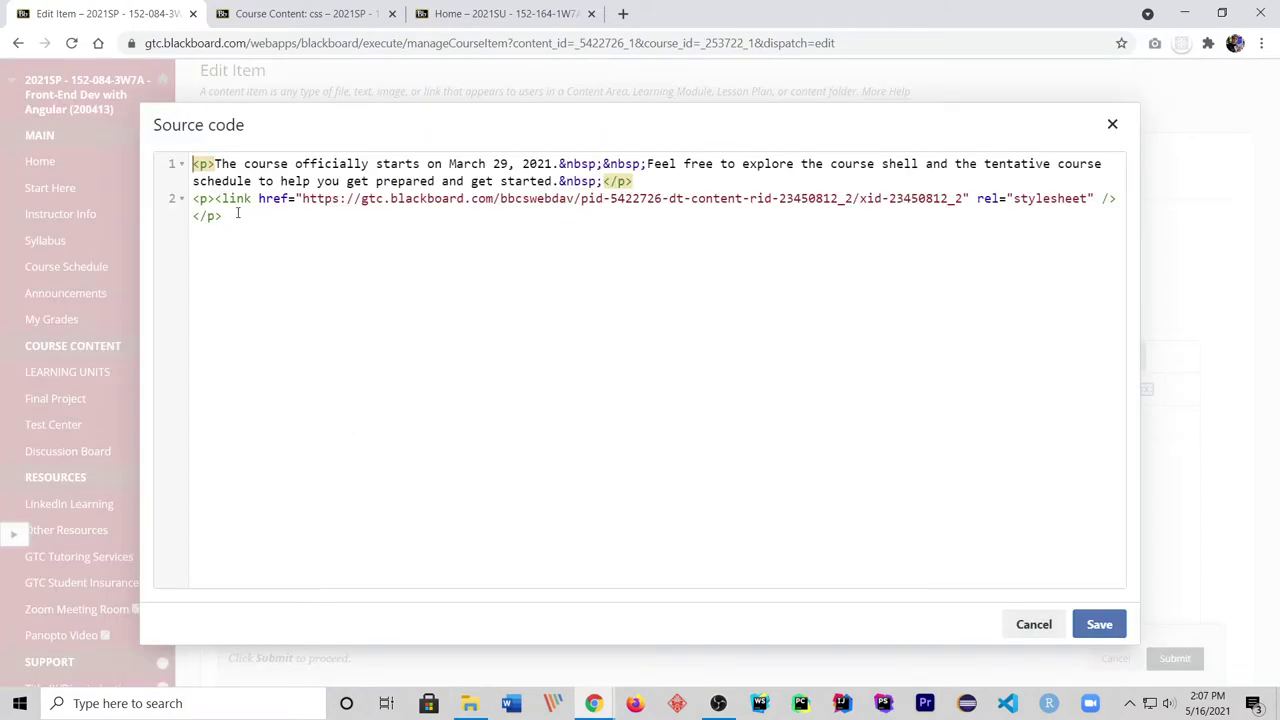
{"action": "left_click_drag", "start_coordinate": [217, 198], "coordinate": [1119, 195]}
{"action": "key", "text": "ctrl+c"}
{"action": "key", "text": "BackSpace"}
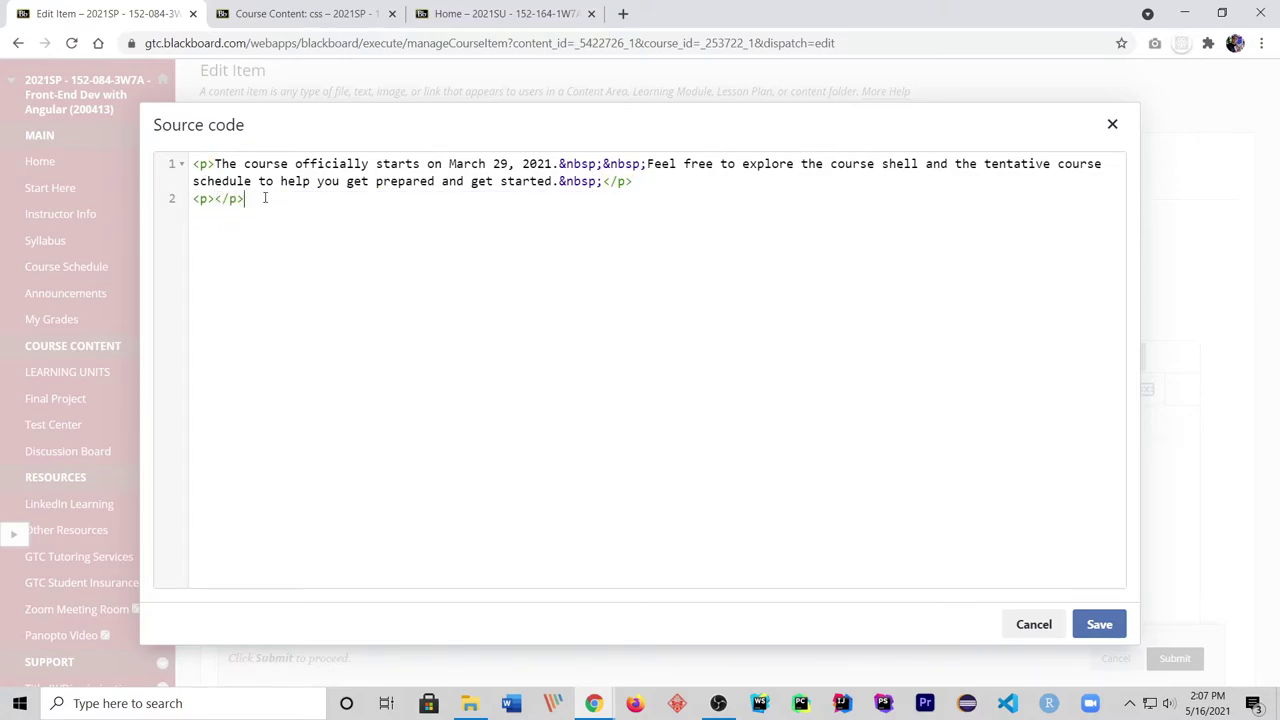
{"action": "key", "text": "BackSpace"}
{"action": "left_click", "coordinate": [1101, 626]}
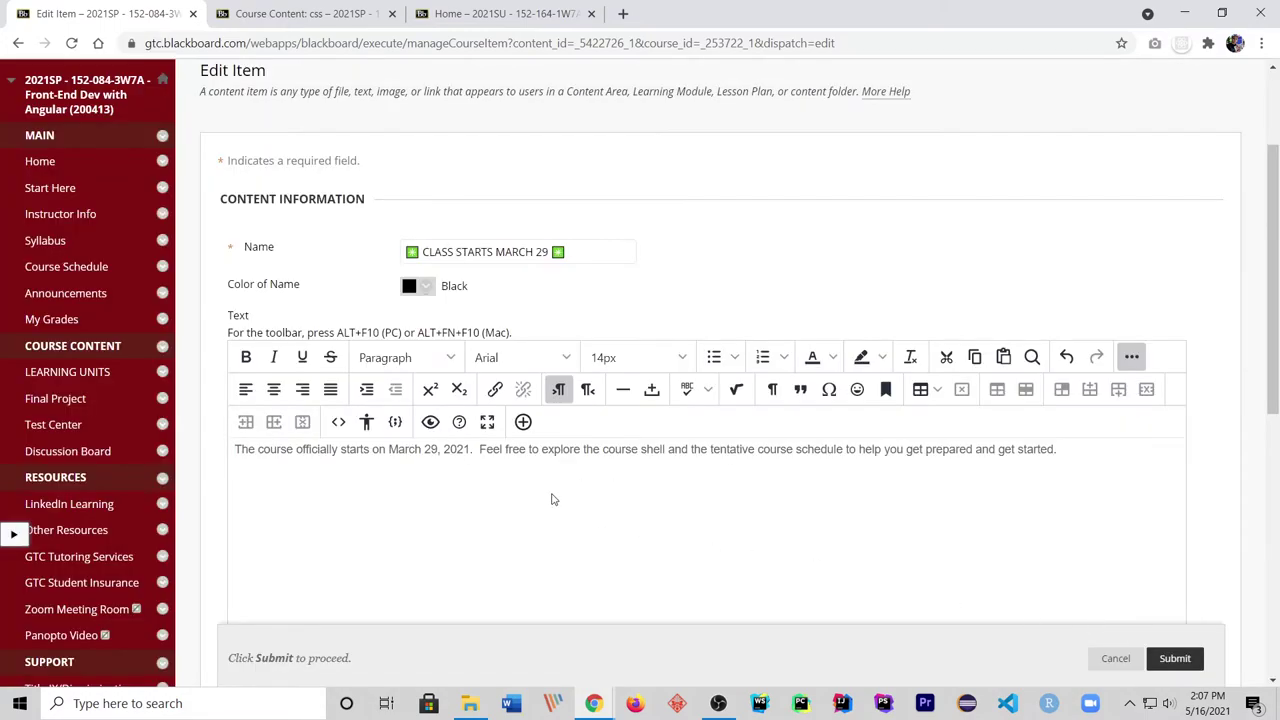
Set the CLASS STARTS MARCH 29 item's name color to FFFFFF and submit the item.
{"action": "left_click", "coordinate": [416, 287]}
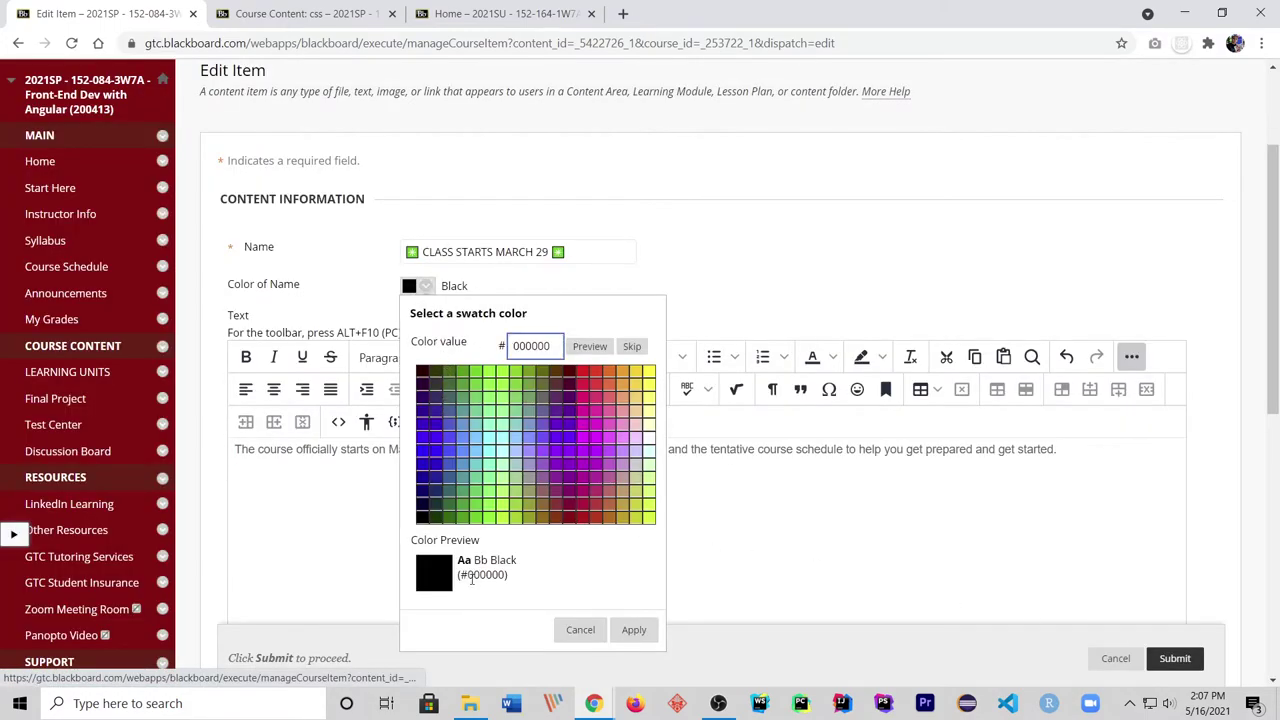
{"action": "key", "text": "ctrl+a"}
{"action": "type", "text": "FFFFFF"}
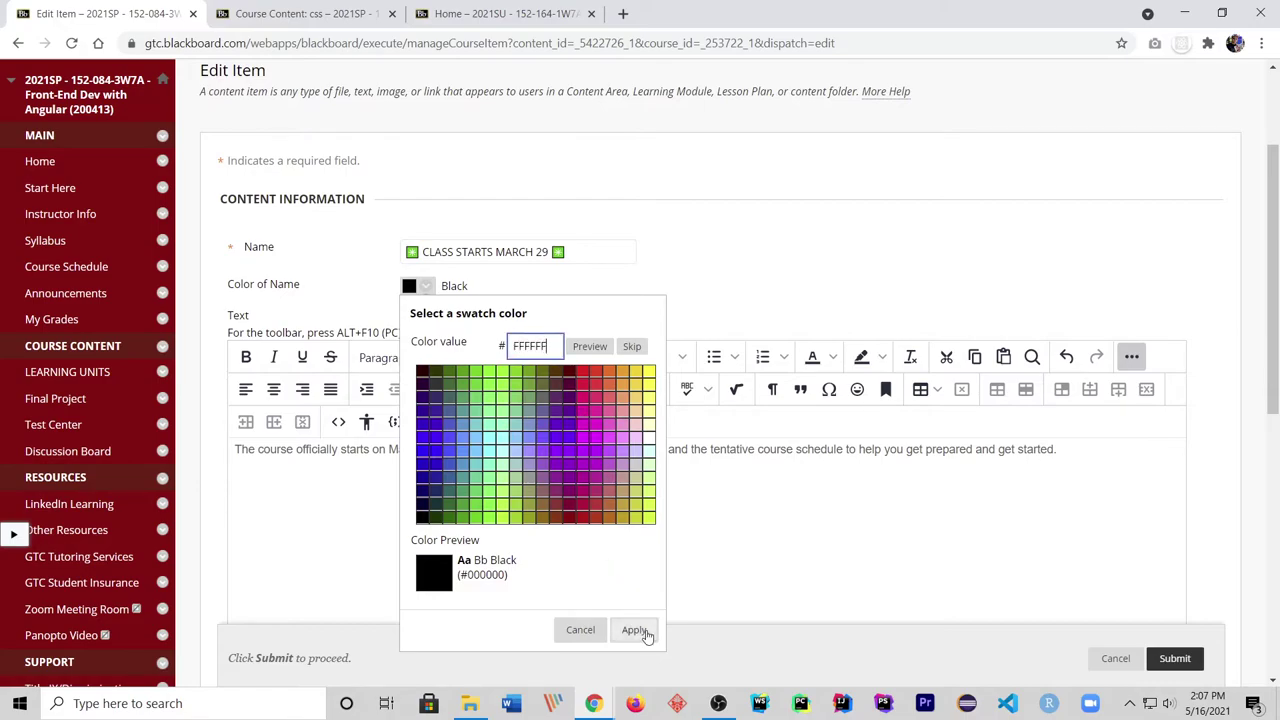
{"action": "left_click", "coordinate": [635, 630]}
{"action": "left_click", "coordinate": [1175, 658]}
Paste the stylesheet link tag below the paragraph in the Announcements link's source code, save the code and submit the link.
{"action": "scroll", "coordinate": [501, 465], "scroll_direction": "down", "scroll_amount": 2}
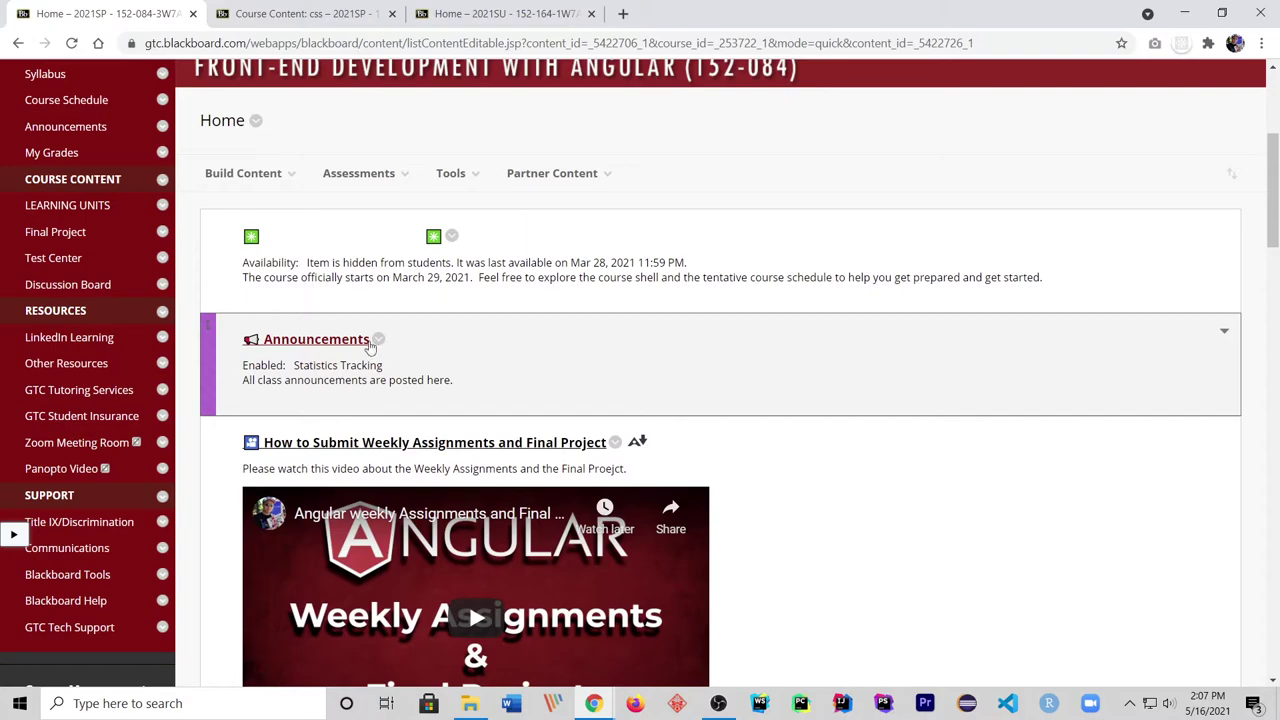
{"action": "left_click", "coordinate": [378, 340]}
{"action": "left_click", "coordinate": [425, 388]}
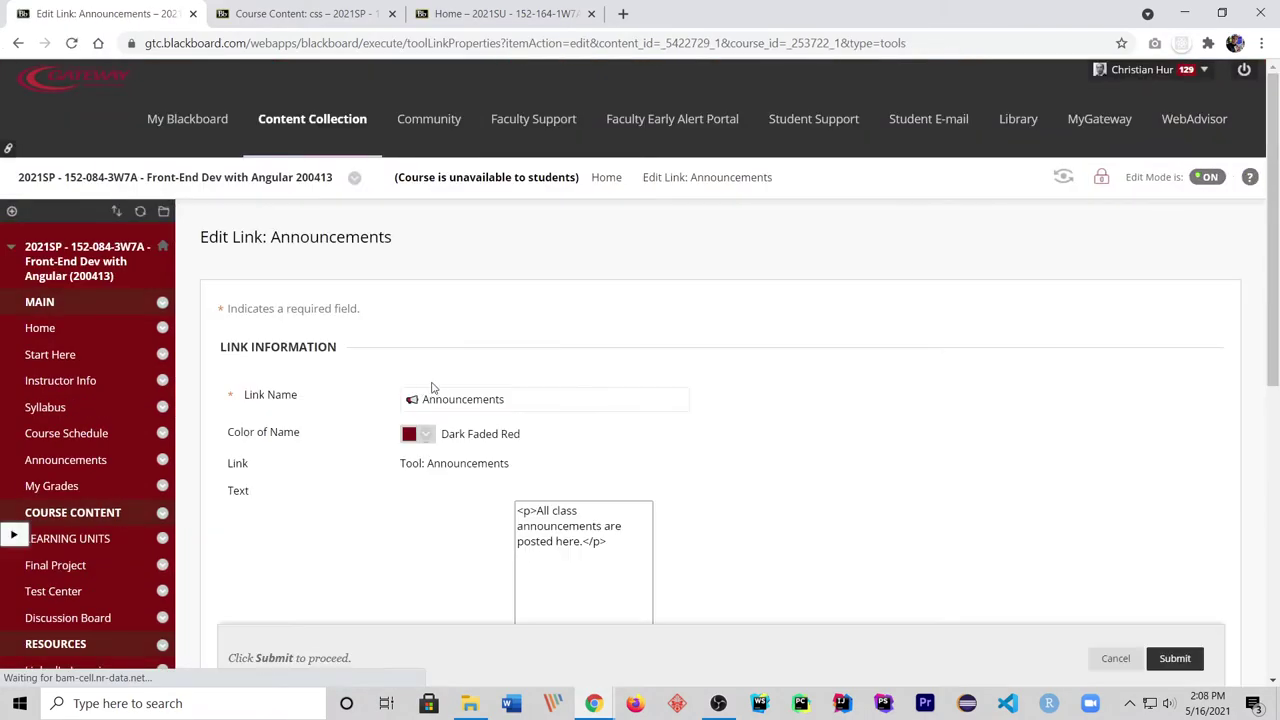
{"action": "scroll", "coordinate": [445, 395], "scroll_direction": "down", "scroll_amount": 2}
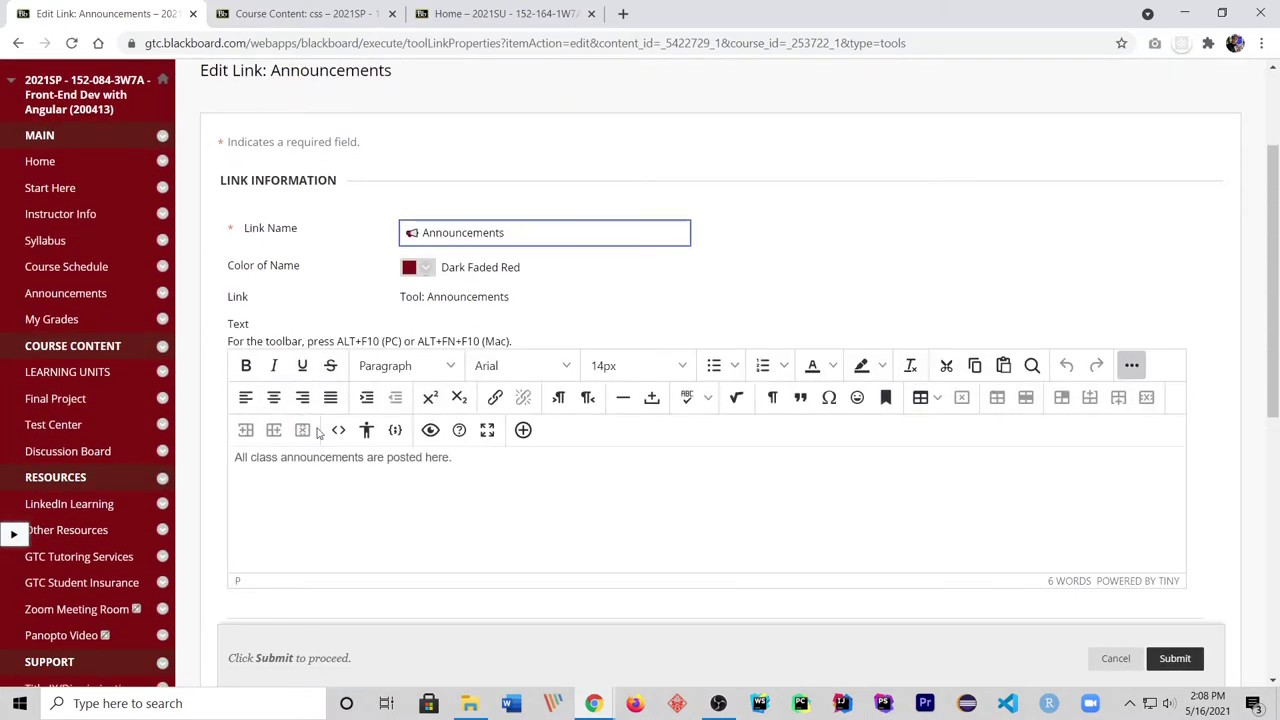
{"action": "left_click", "coordinate": [338, 430]}
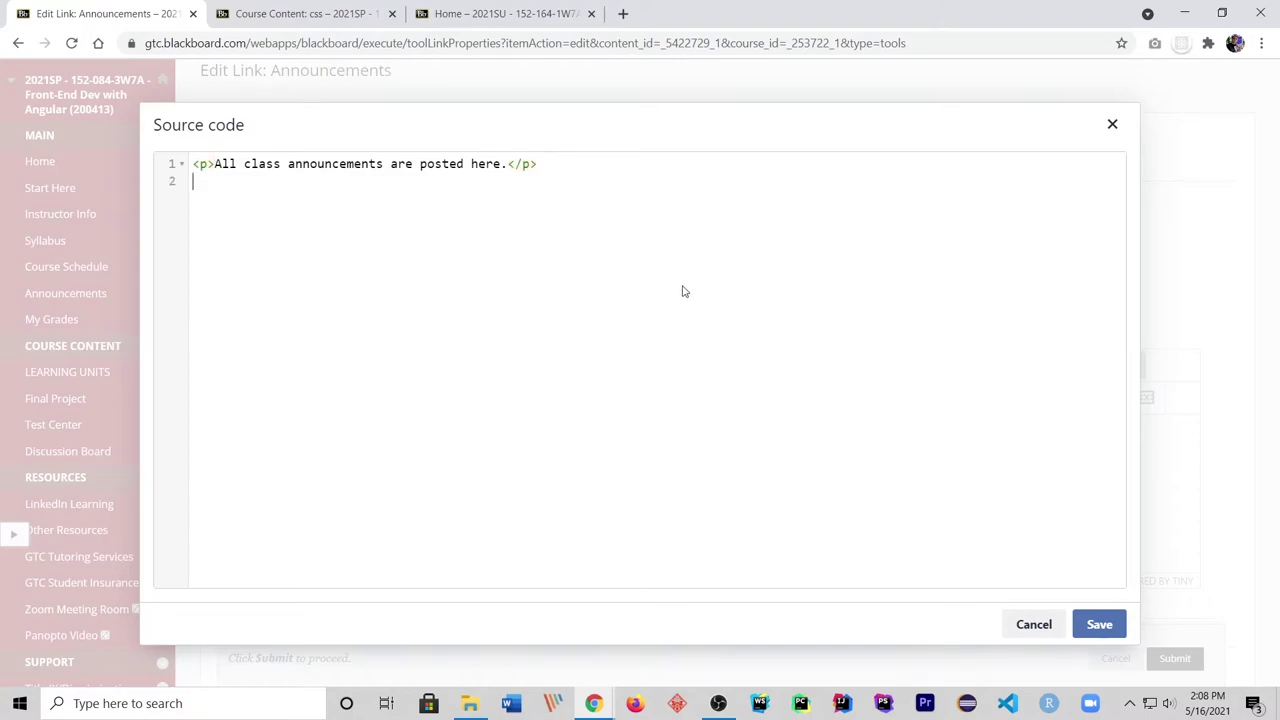
{"action": "key", "text": "ctrl+v"}
{"action": "left_click", "coordinate": [1099, 624]}
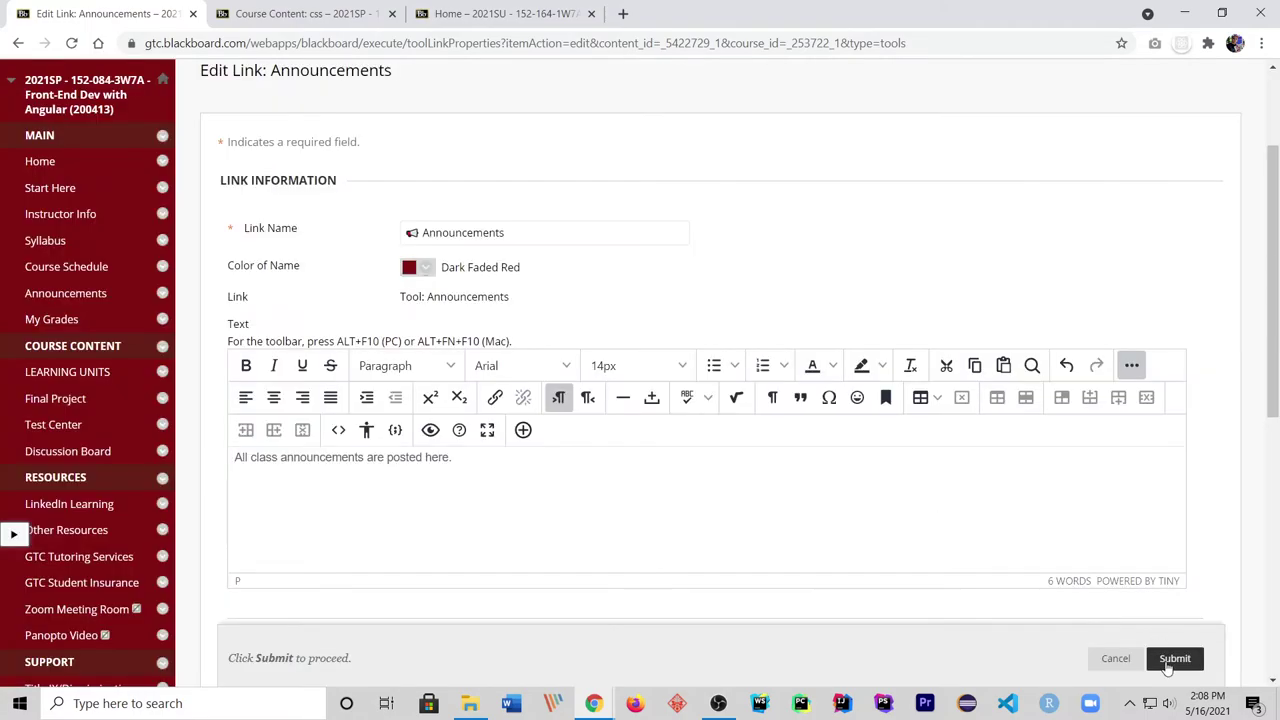
{"action": "left_click", "coordinate": [1170, 660]}
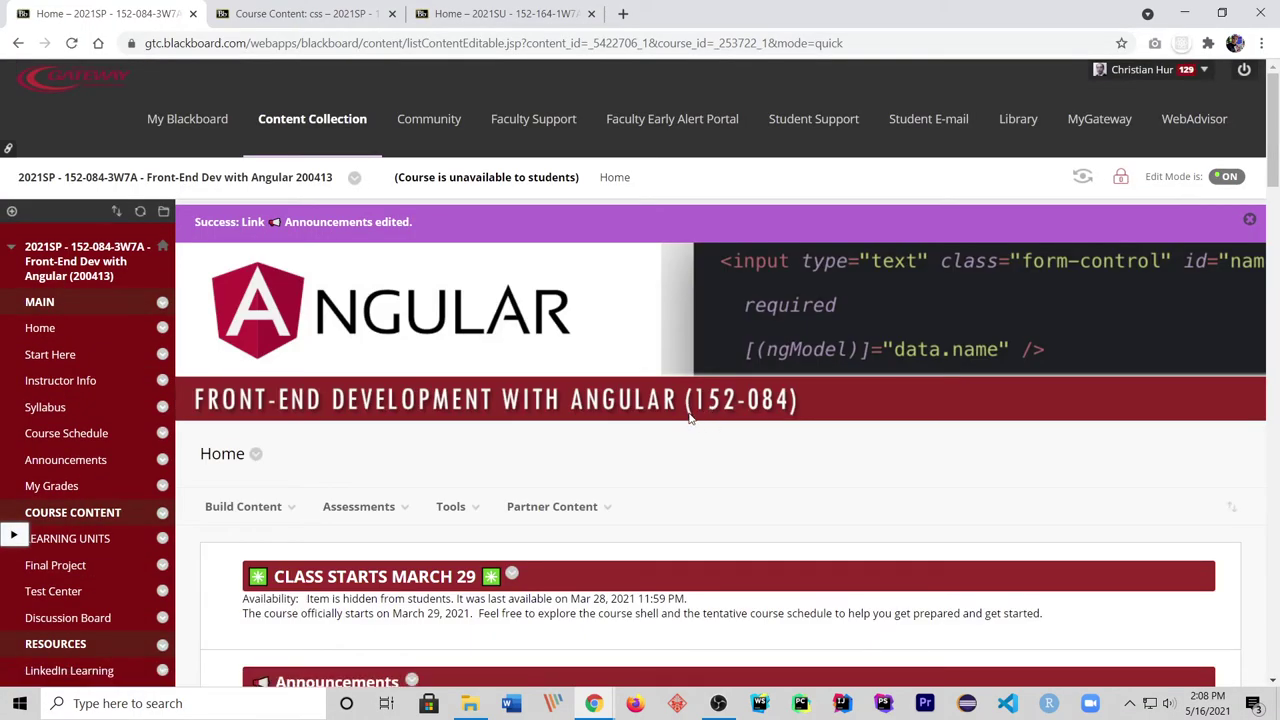
Check the Home page item headings, dismiss the success notice and turn Edit Mode off.
{"action": "scroll", "coordinate": [737, 388], "scroll_direction": "down", "scroll_amount": 3}
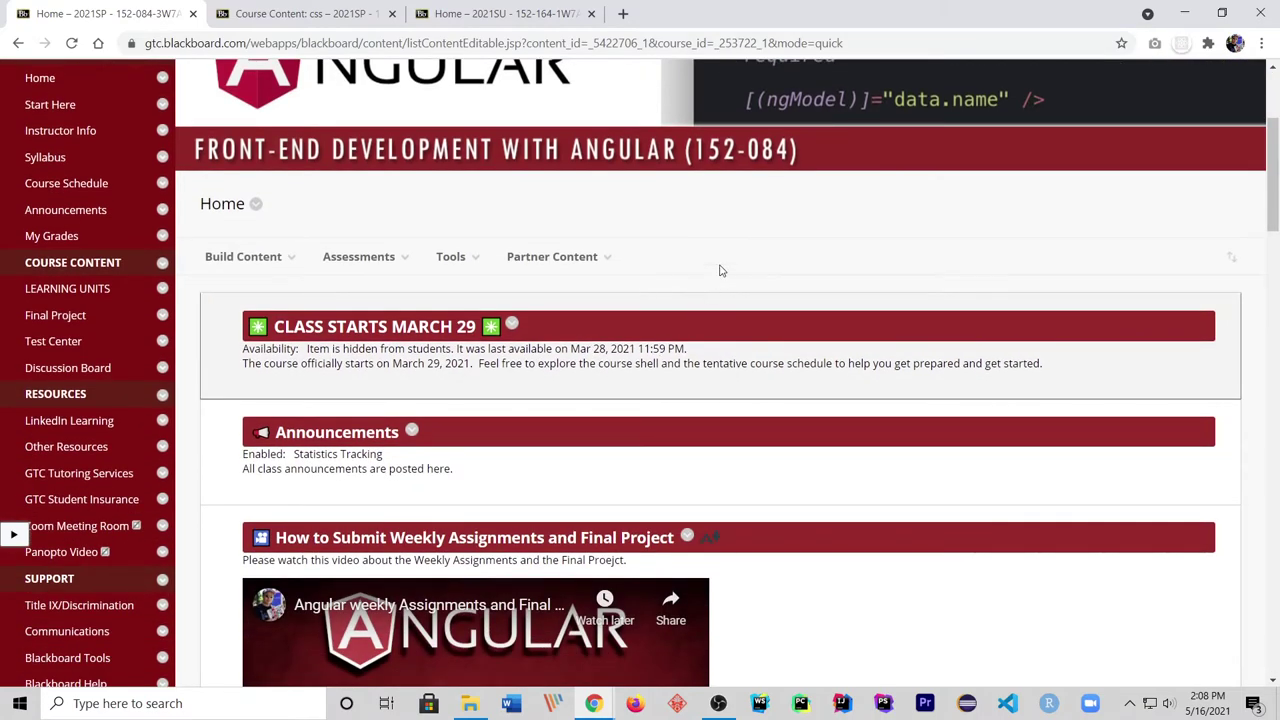
{"action": "scroll", "coordinate": [750, 444], "scroll_direction": "up", "scroll_amount": 1}
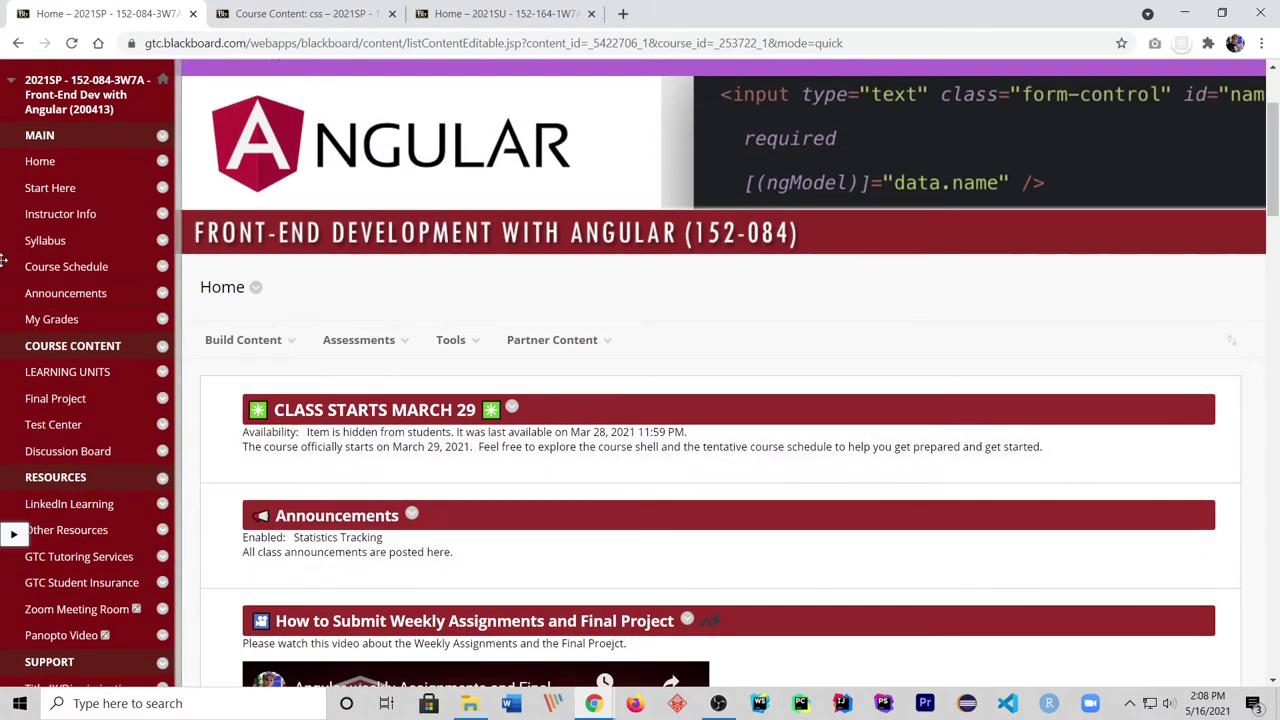
{"action": "scroll", "coordinate": [810, 312], "scroll_direction": "up", "scroll_amount": 2}
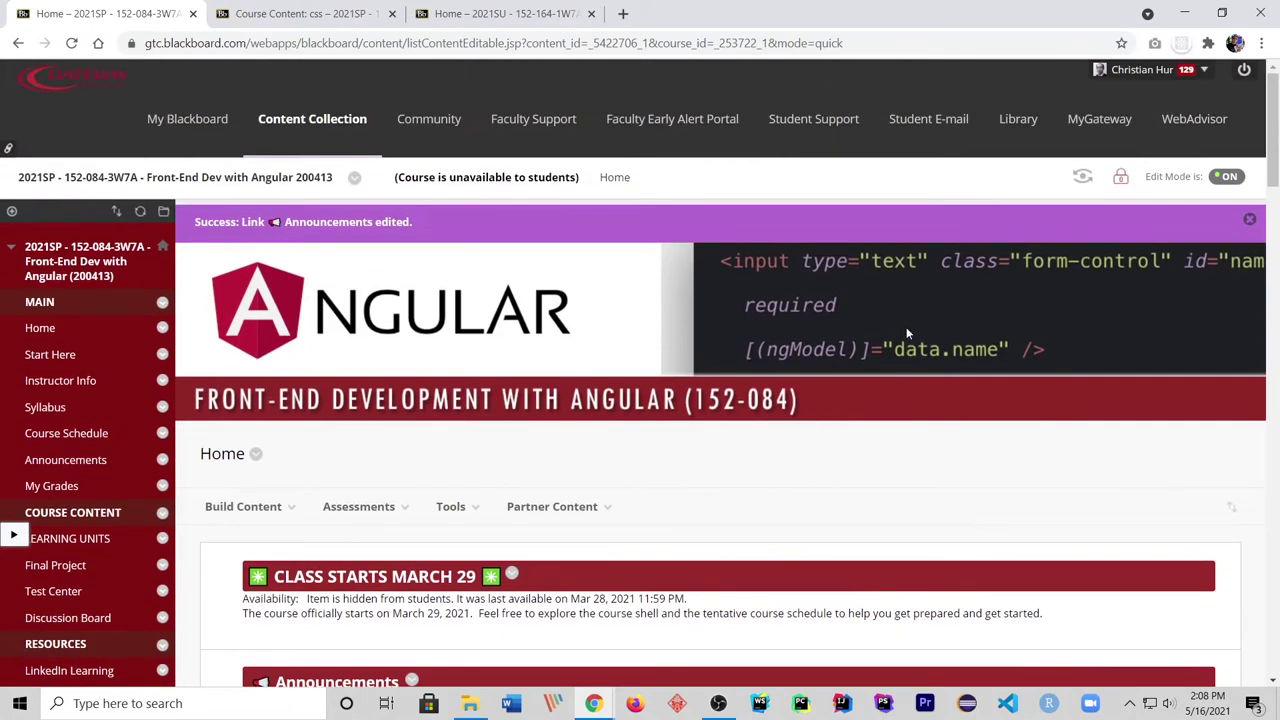
{"action": "left_click", "coordinate": [1249, 219]}
{"action": "left_click", "coordinate": [1228, 176]}
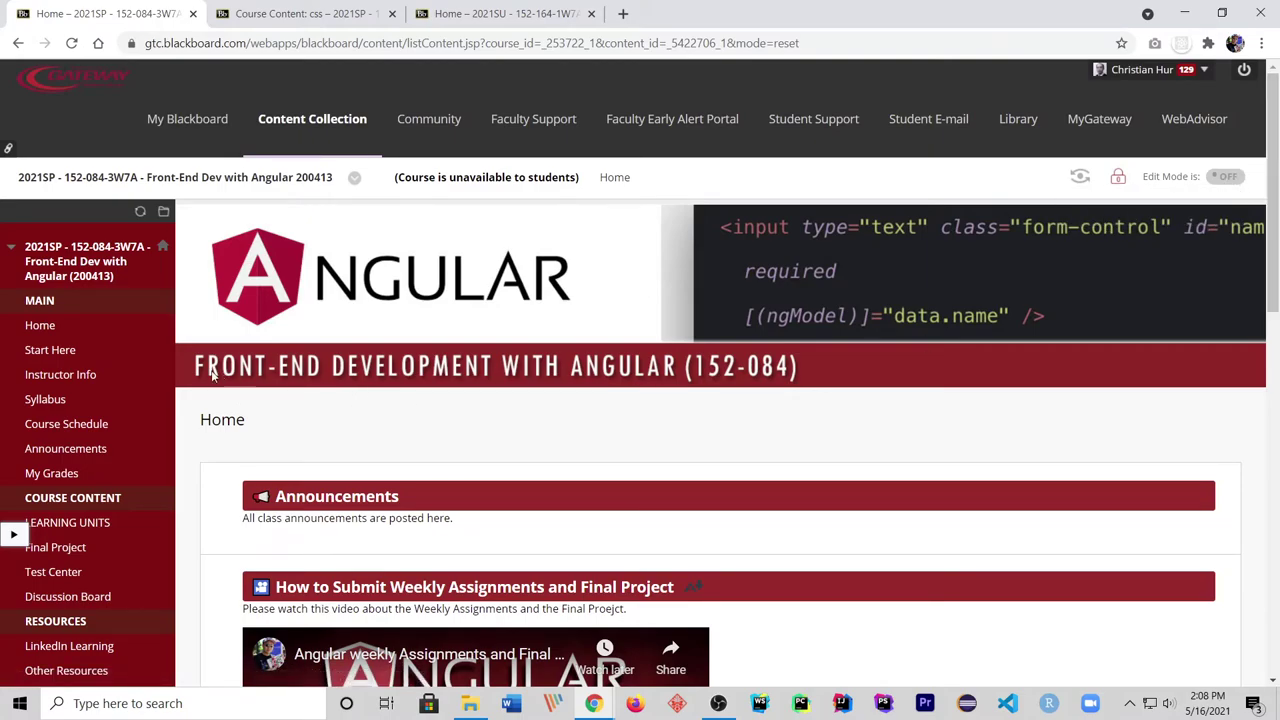
Review the Home page item headings in student view and open Unit 0 - Before You Begin to check its styling.
{"action": "scroll", "coordinate": [400, 370], "scroll_direction": "down", "scroll_amount": 2}
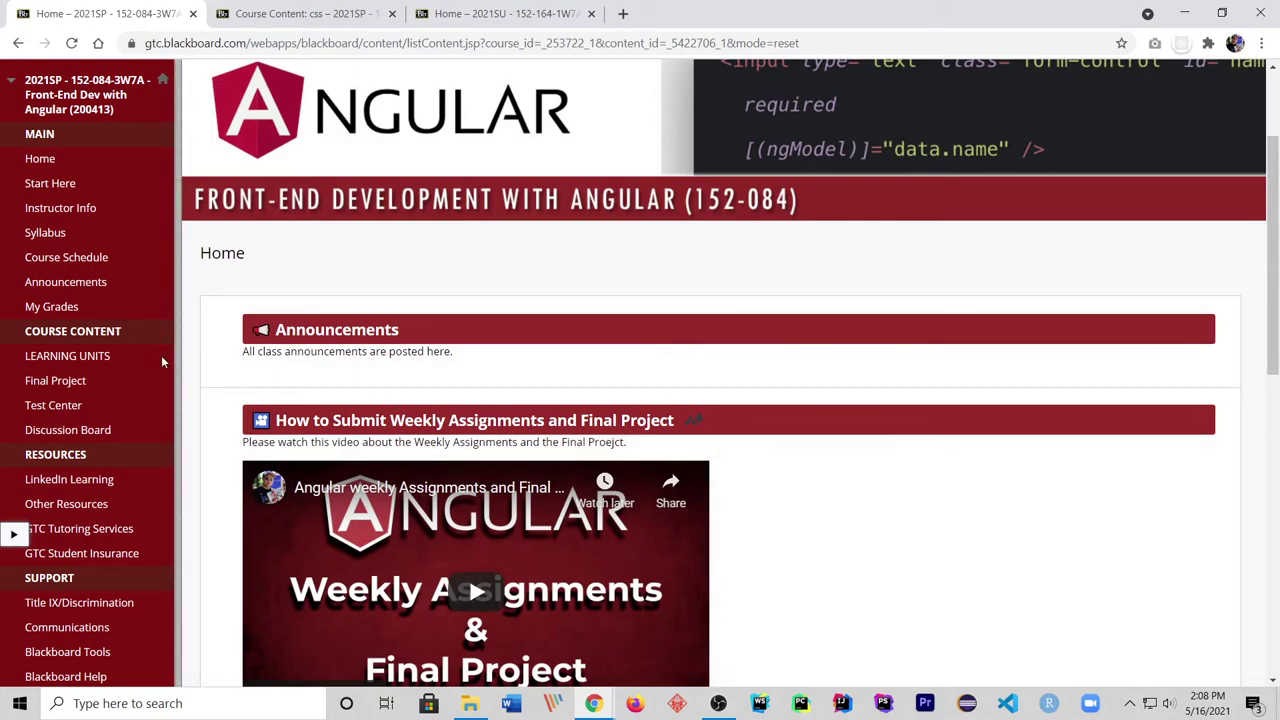
{"action": "scroll", "coordinate": [210, 437], "scroll_direction": "down", "scroll_amount": 3}
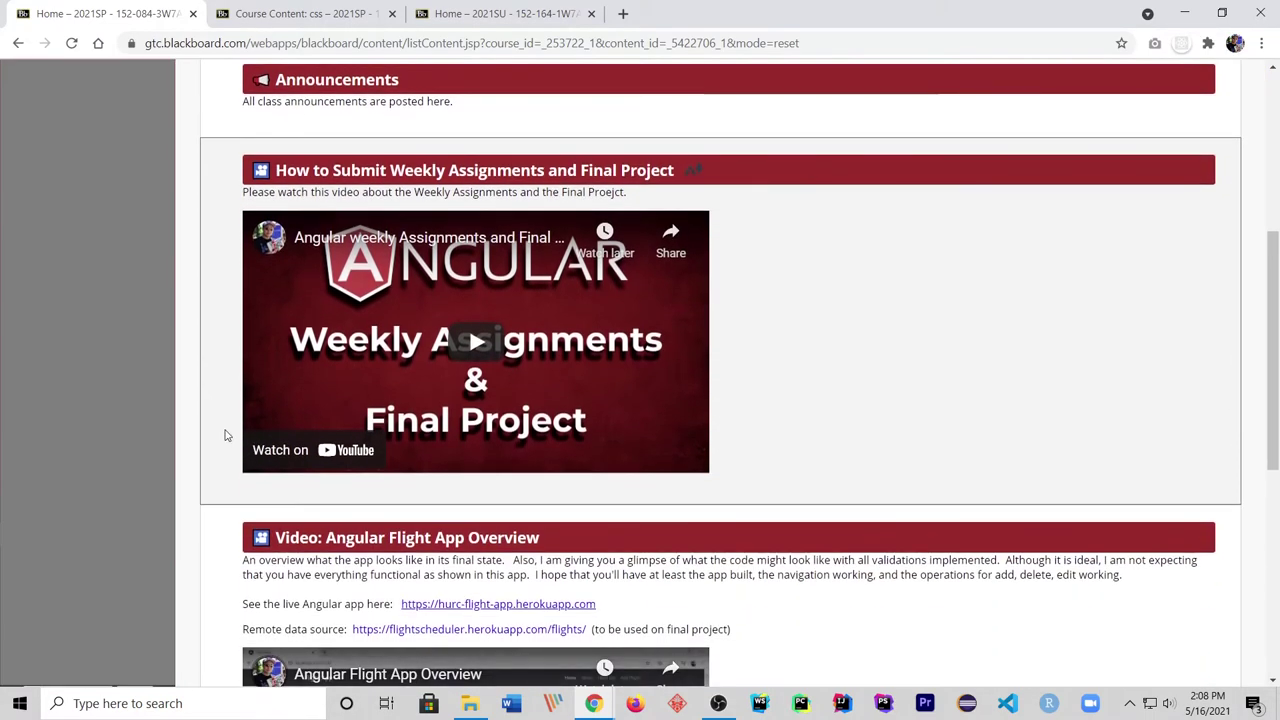
{"action": "scroll", "coordinate": [224, 437], "scroll_direction": "down", "scroll_amount": 3}
{"action": "scroll", "coordinate": [222, 441], "scroll_direction": "down", "scroll_amount": 3}
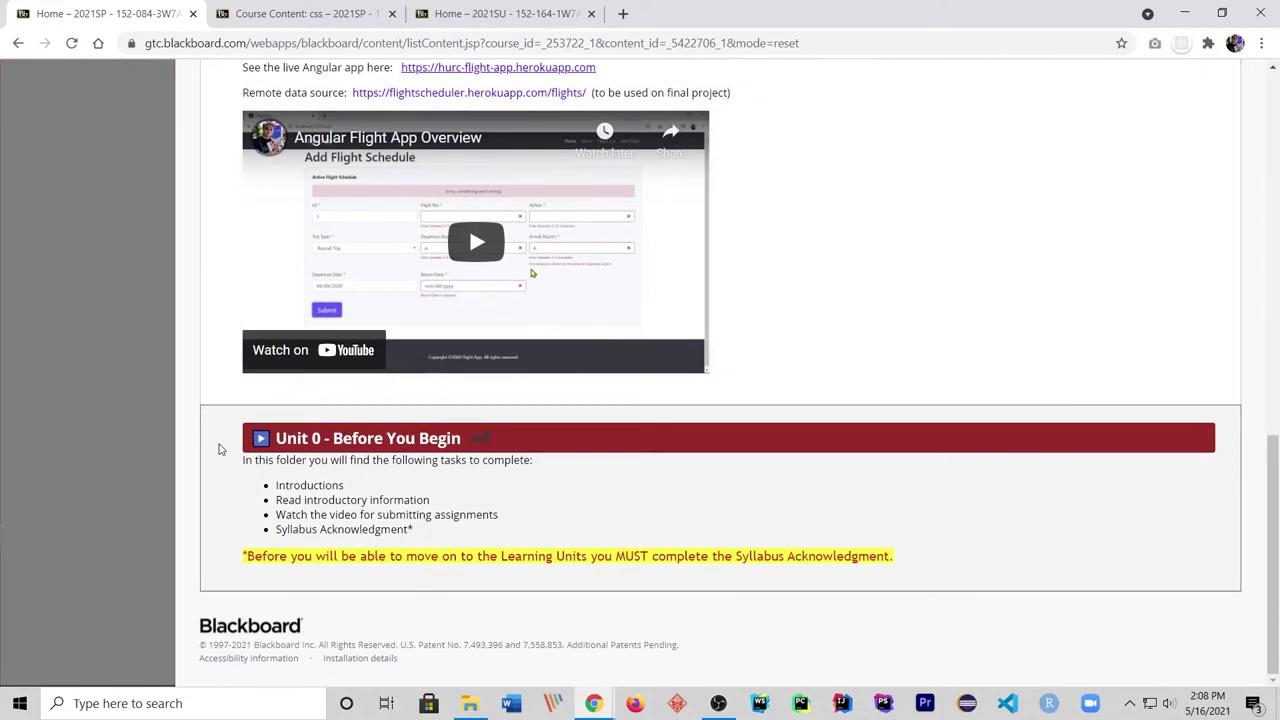
{"action": "left_click", "coordinate": [400, 437]}
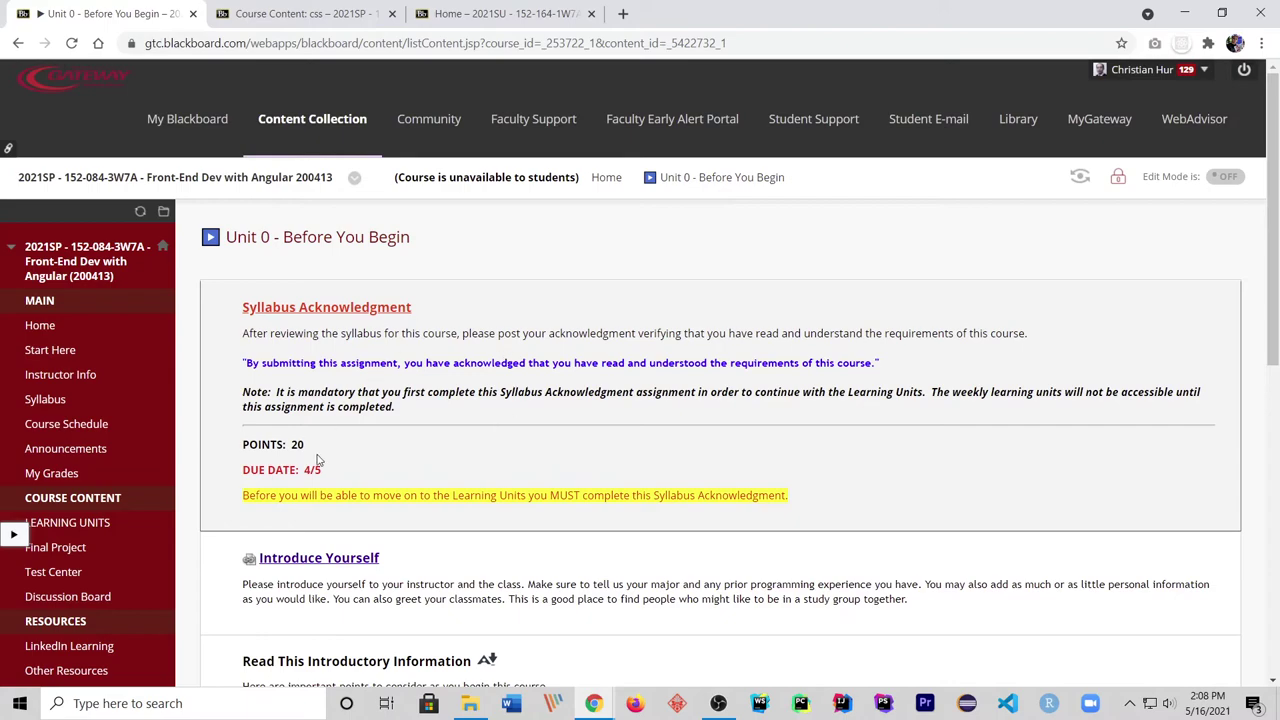
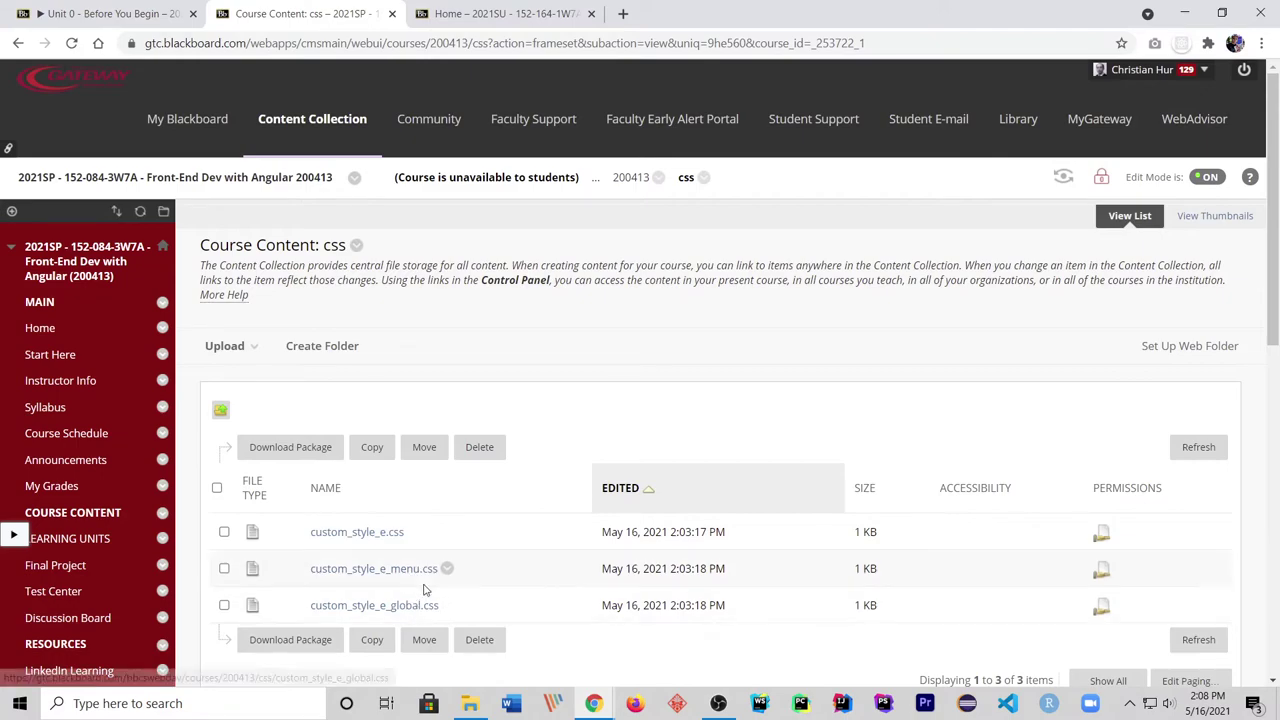
View custom_style_e_global.css from the course's css folder, examine its item and course menu subheader rules, and close the file.
{"action": "left_click", "coordinate": [417, 605]}
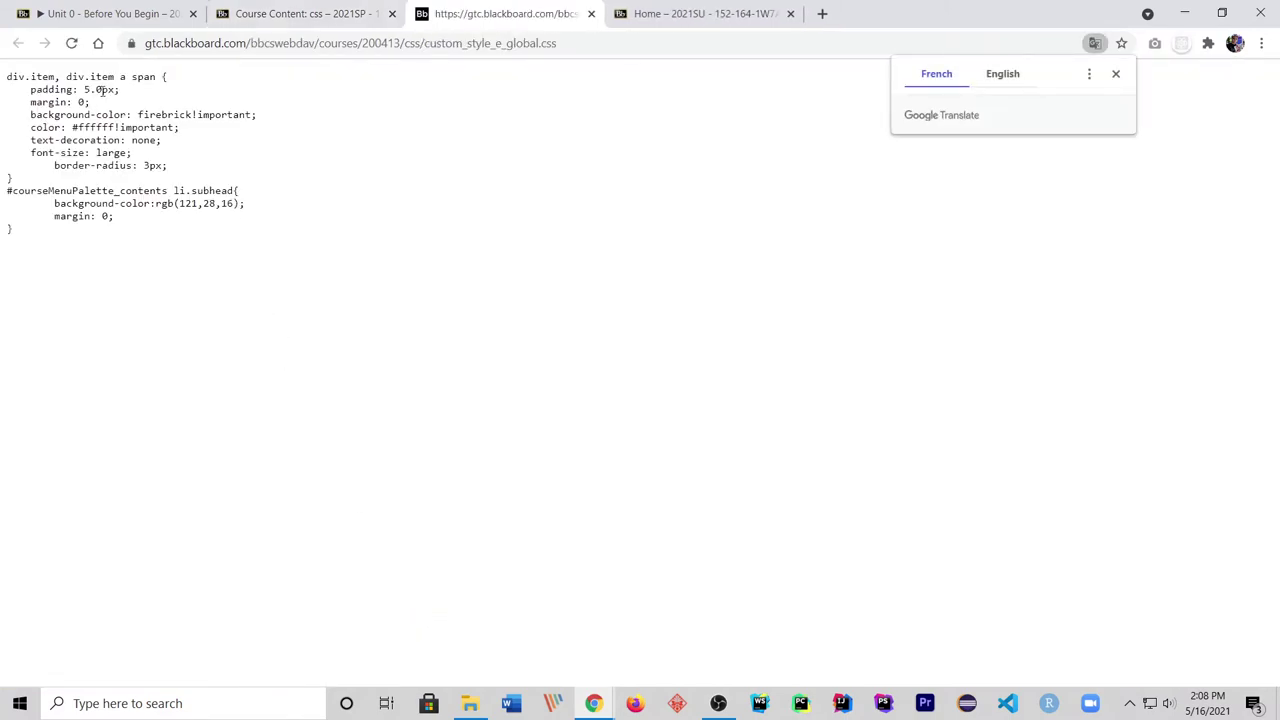
{"action": "left_click_drag", "start_coordinate": [37, 77], "coordinate": [205, 89]}
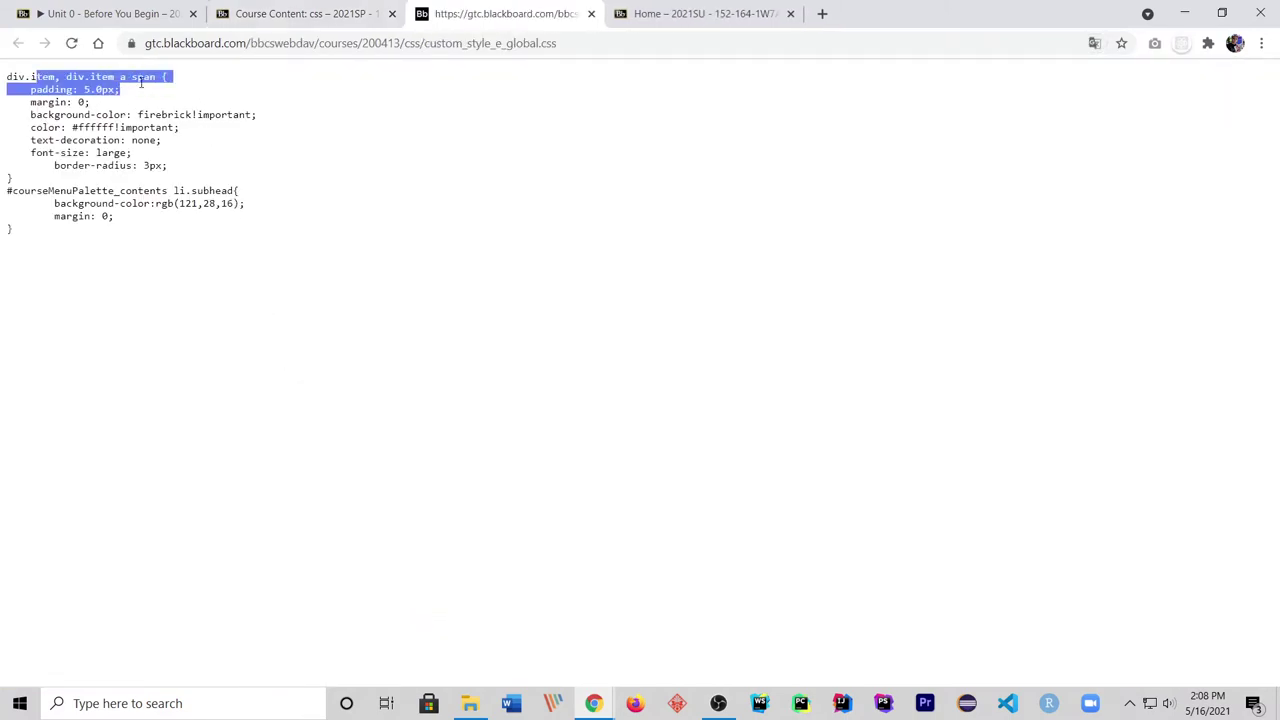
{"action": "left_click", "coordinate": [141, 83]}
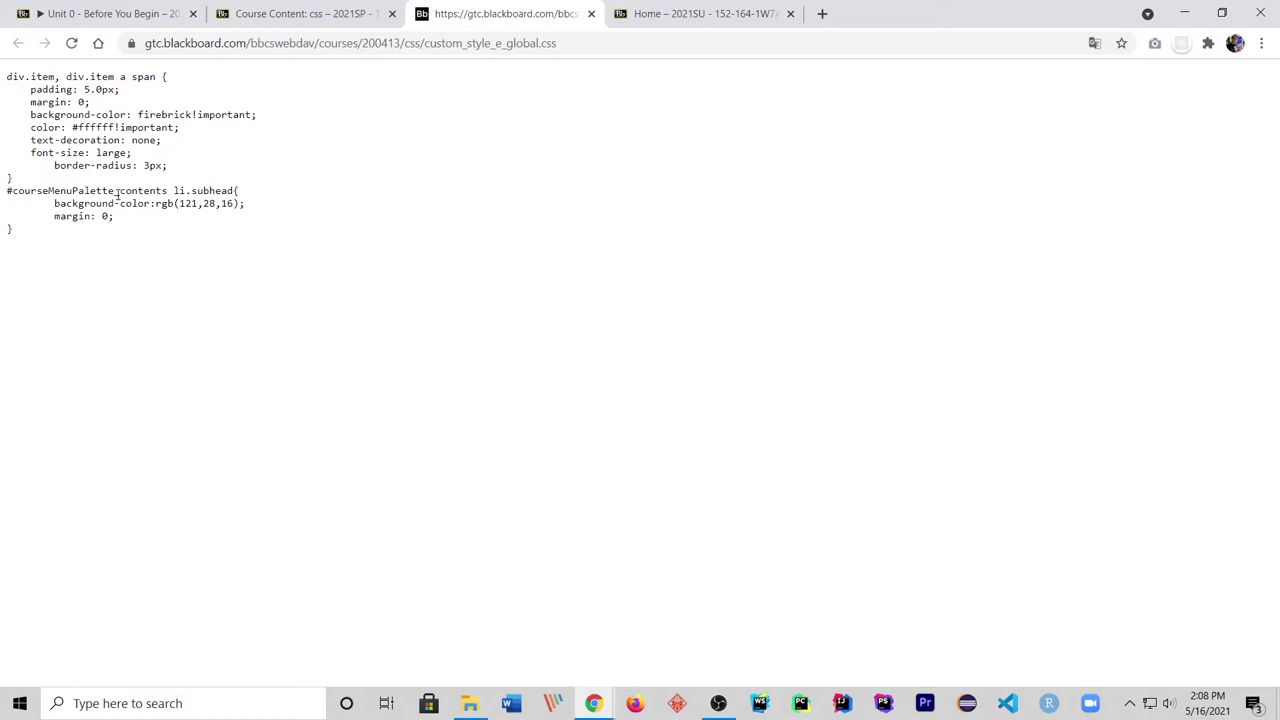
{"action": "left_click_drag", "start_coordinate": [118, 193], "coordinate": [212, 203]}
{"action": "left_click", "coordinate": [202, 243]}
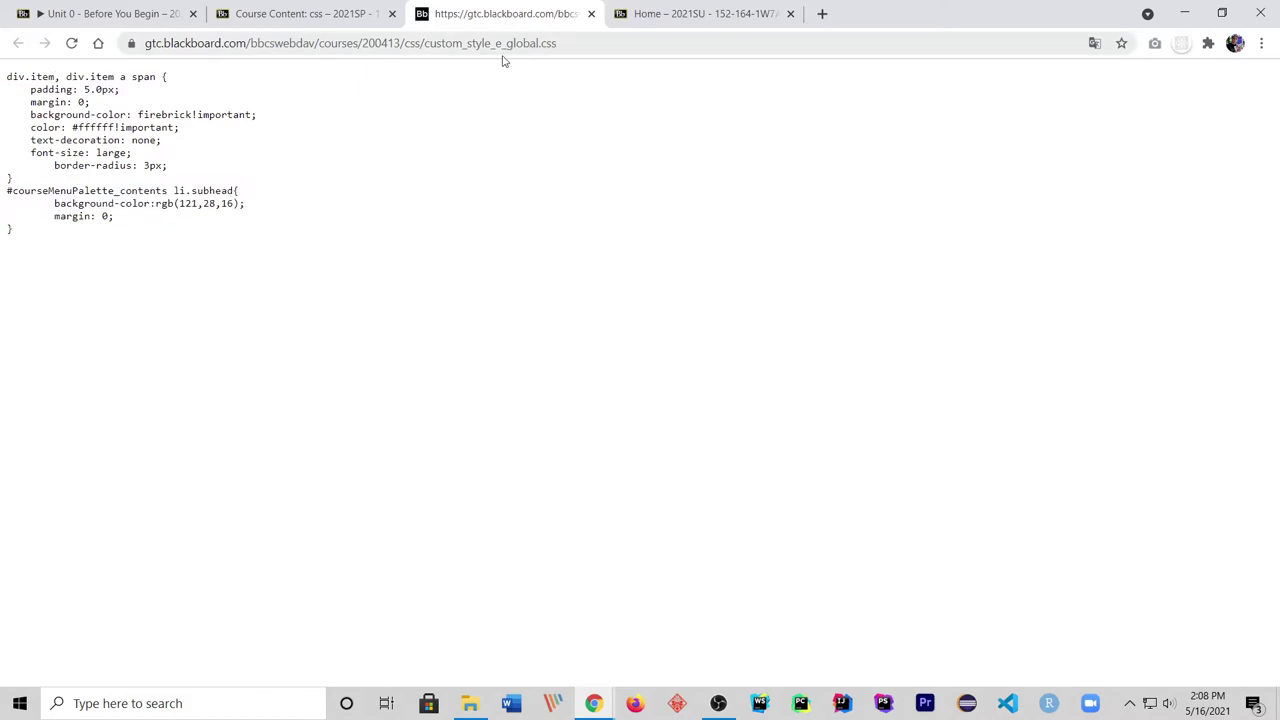
{"action": "left_click", "coordinate": [591, 14]}
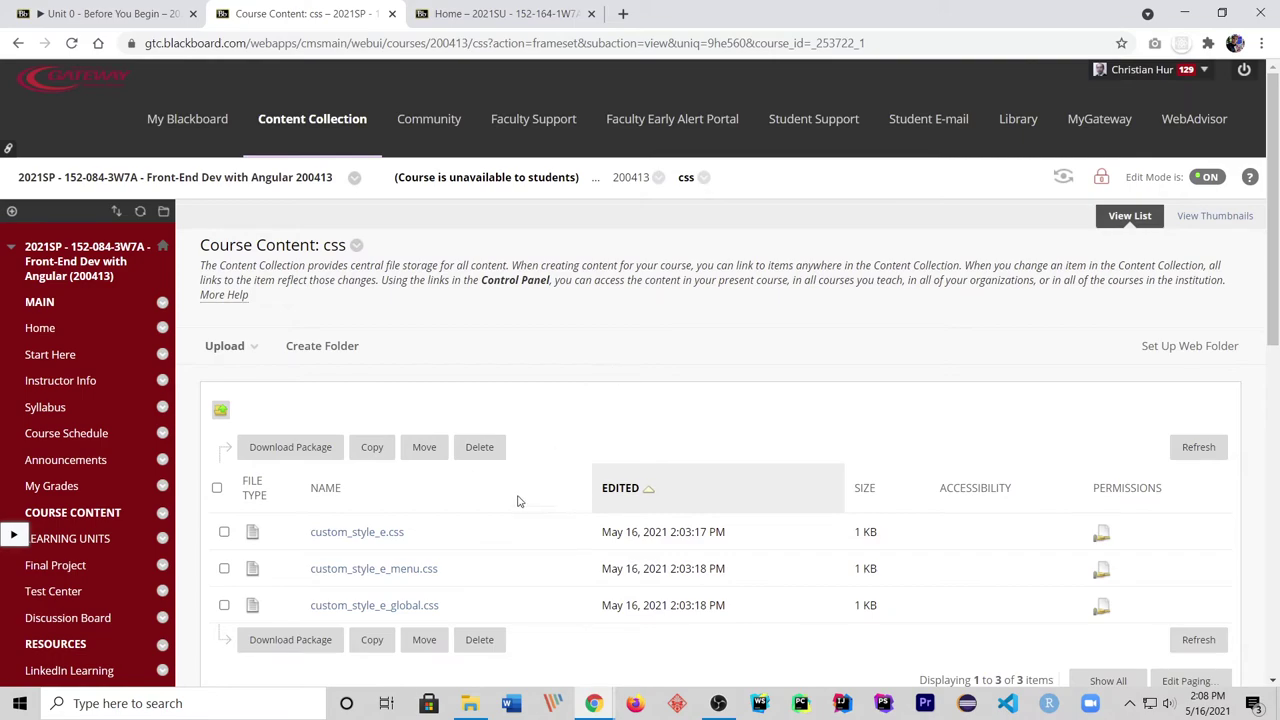
Open the settings of custom_style_e_global.css, copy the xid-23450814_2 part of its permanent URL and cancel the settings page.
{"action": "left_click", "coordinate": [448, 606]}
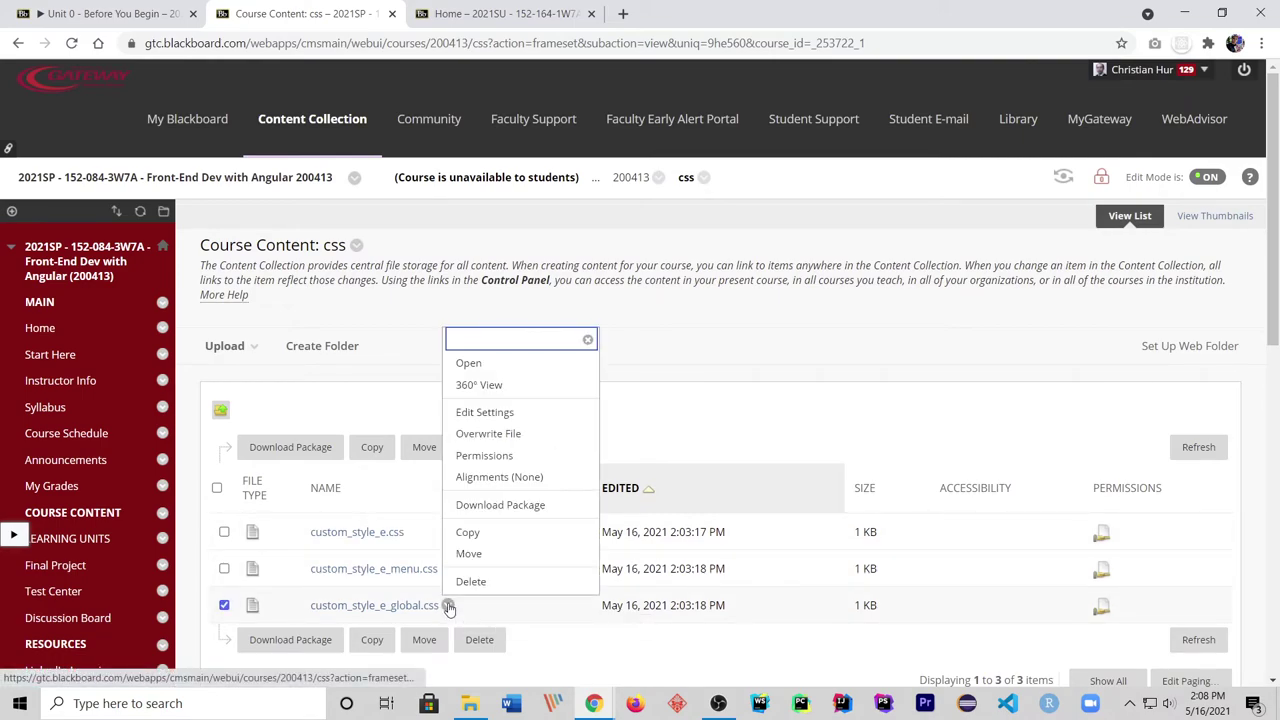
{"action": "left_click", "coordinate": [503, 413]}
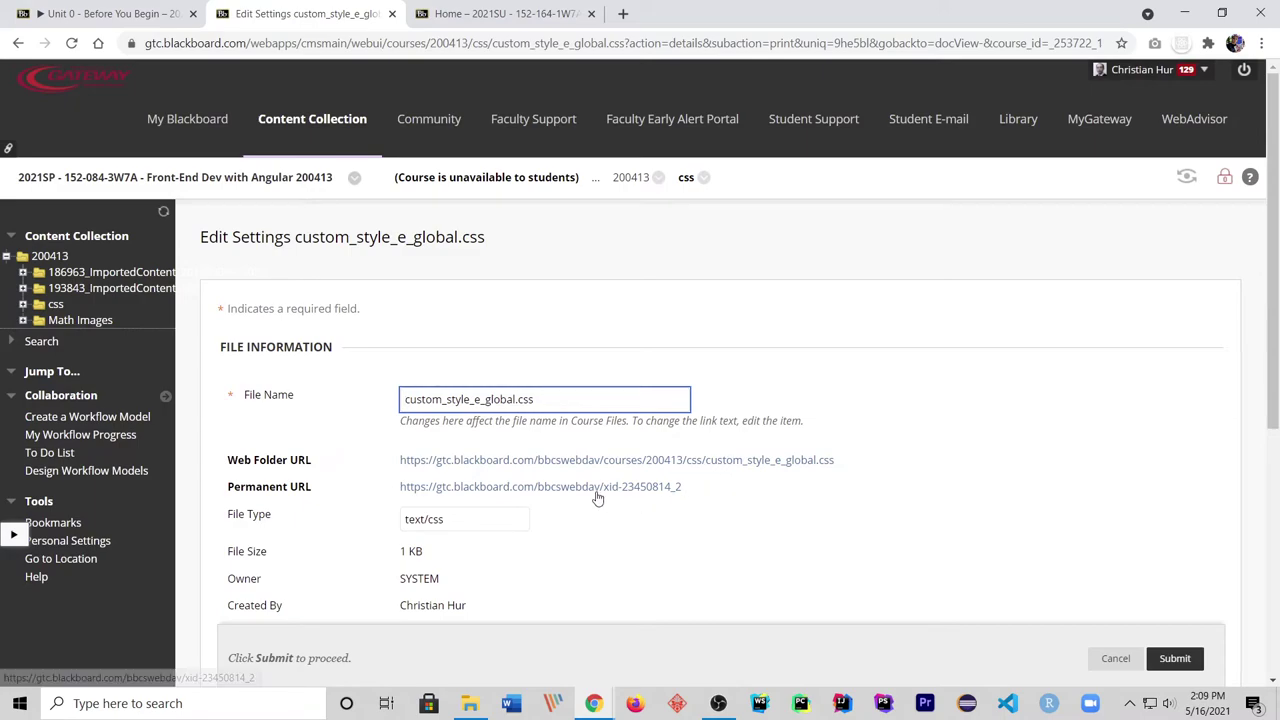
{"action": "left_click_drag", "start_coordinate": [686, 489], "coordinate": [603, 490]}
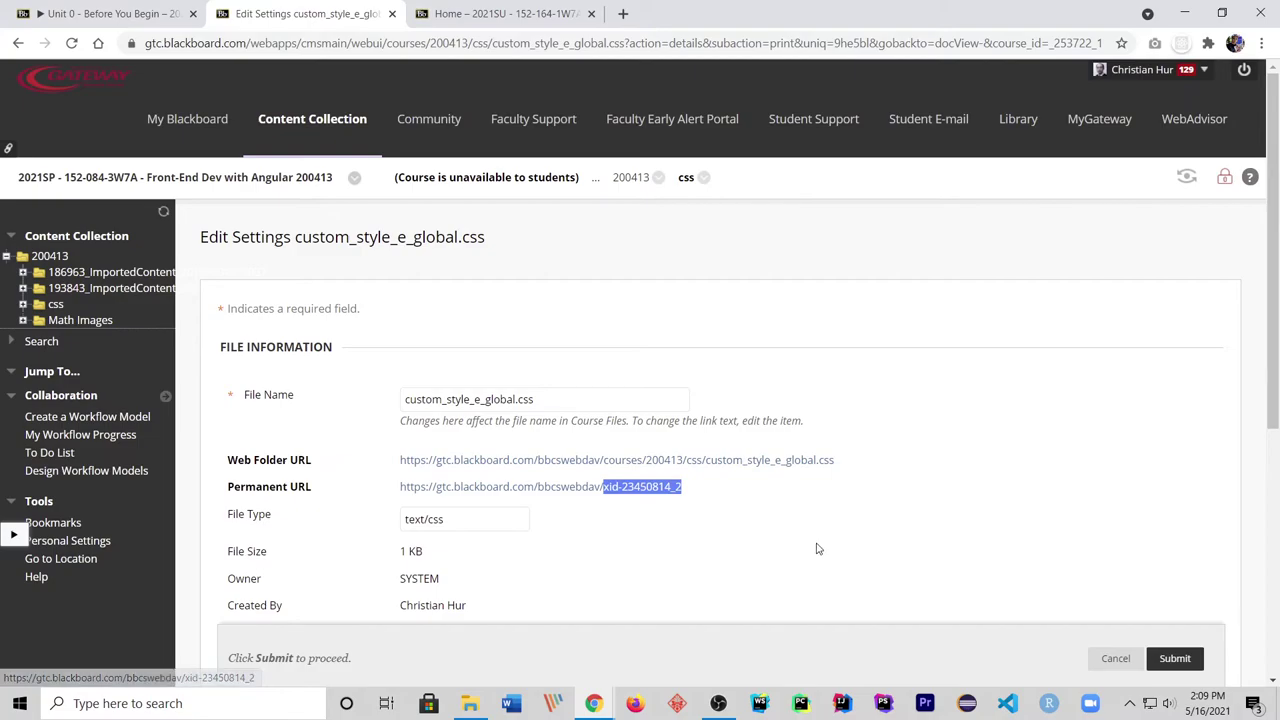
{"action": "left_click", "coordinate": [1115, 658]}
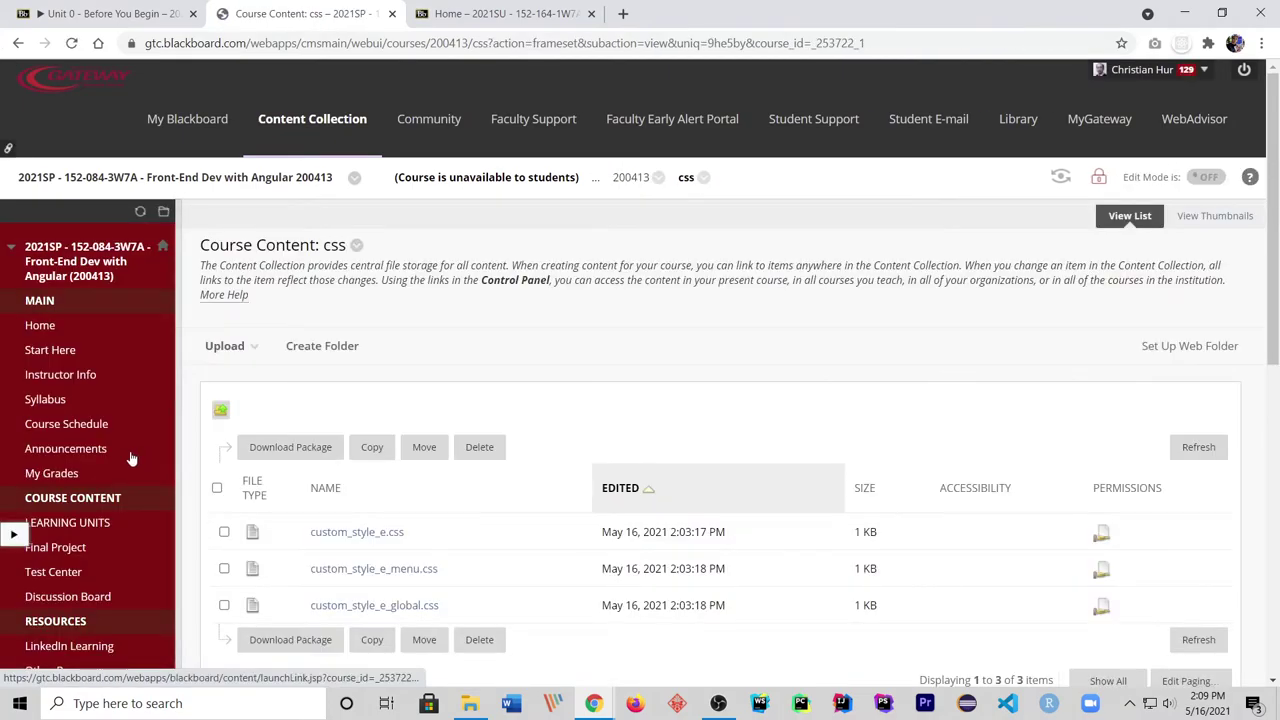
Check the course menu beside the css folder list and turn Edit Mode on.
{"action": "scroll", "coordinate": [123, 435], "scroll_direction": "down", "scroll_amount": 3}
{"action": "scroll", "coordinate": [123, 437], "scroll_direction": "down", "scroll_amount": 1}
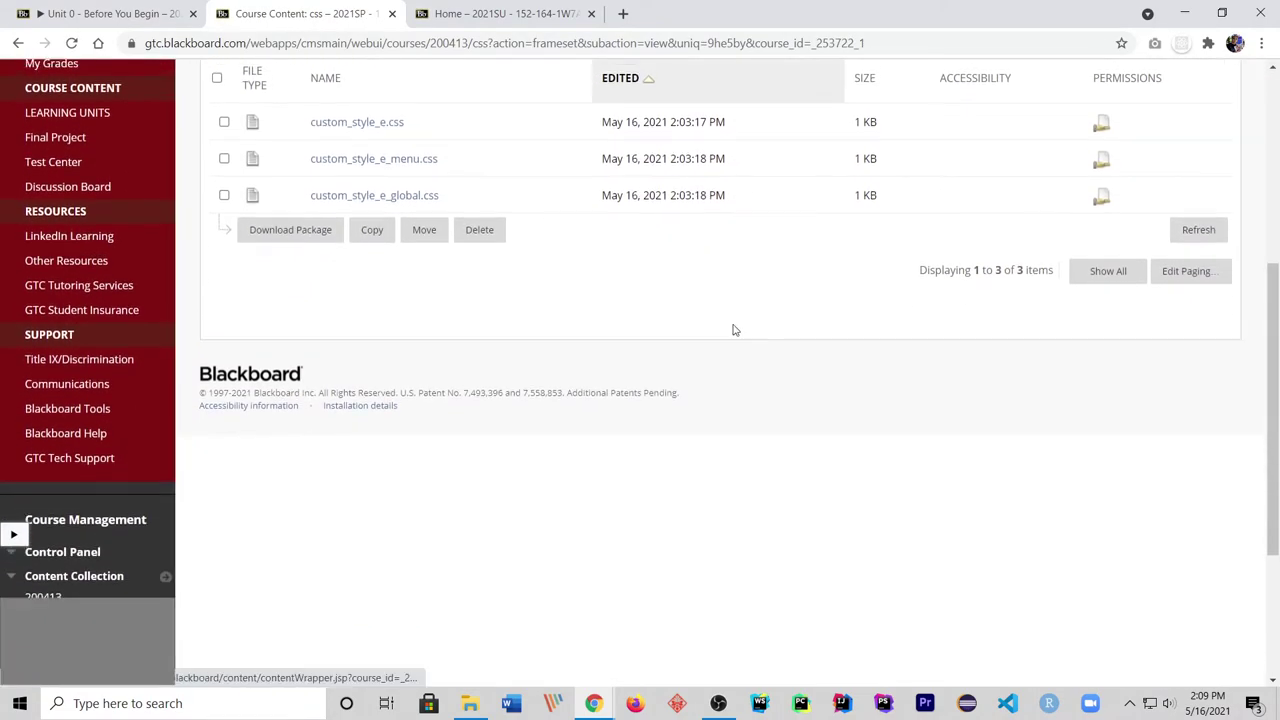
{"action": "scroll", "coordinate": [731, 329], "scroll_direction": "up", "scroll_amount": 5}
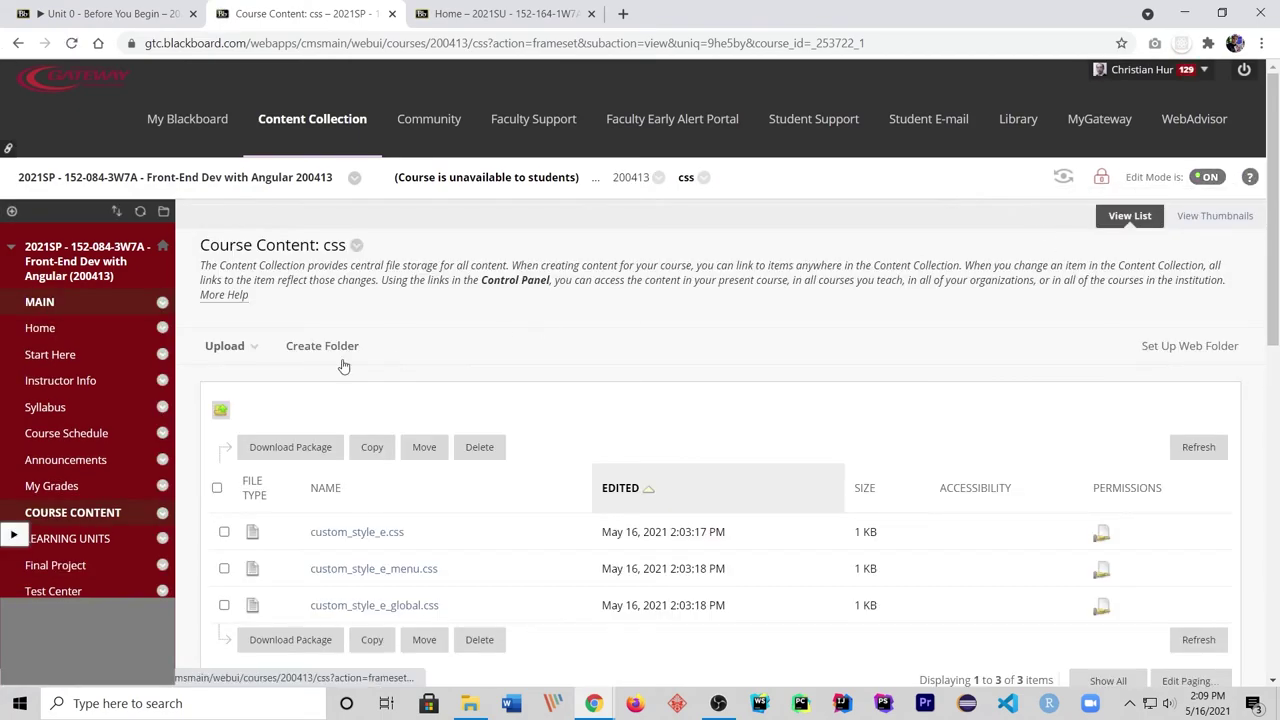
Rename the GTC Tech Support menu link, replacing the file ID in its stylesheet tag with xid-23450814_2, and save the name.
{"action": "scroll", "coordinate": [113, 459], "scroll_direction": "down", "scroll_amount": 4}
{"action": "scroll", "coordinate": [113, 459], "scroll_direction": "down", "scroll_amount": 3}
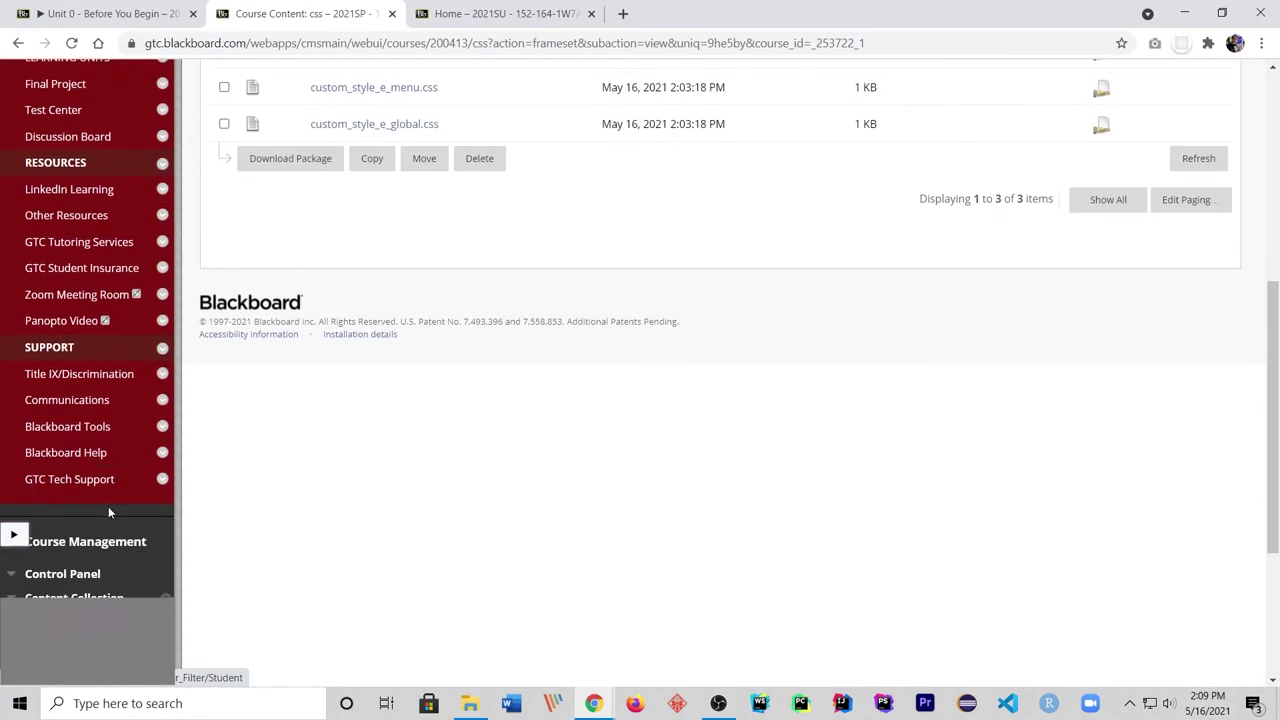
{"action": "left_click", "coordinate": [163, 461]}
{"action": "left_click", "coordinate": [214, 338]}
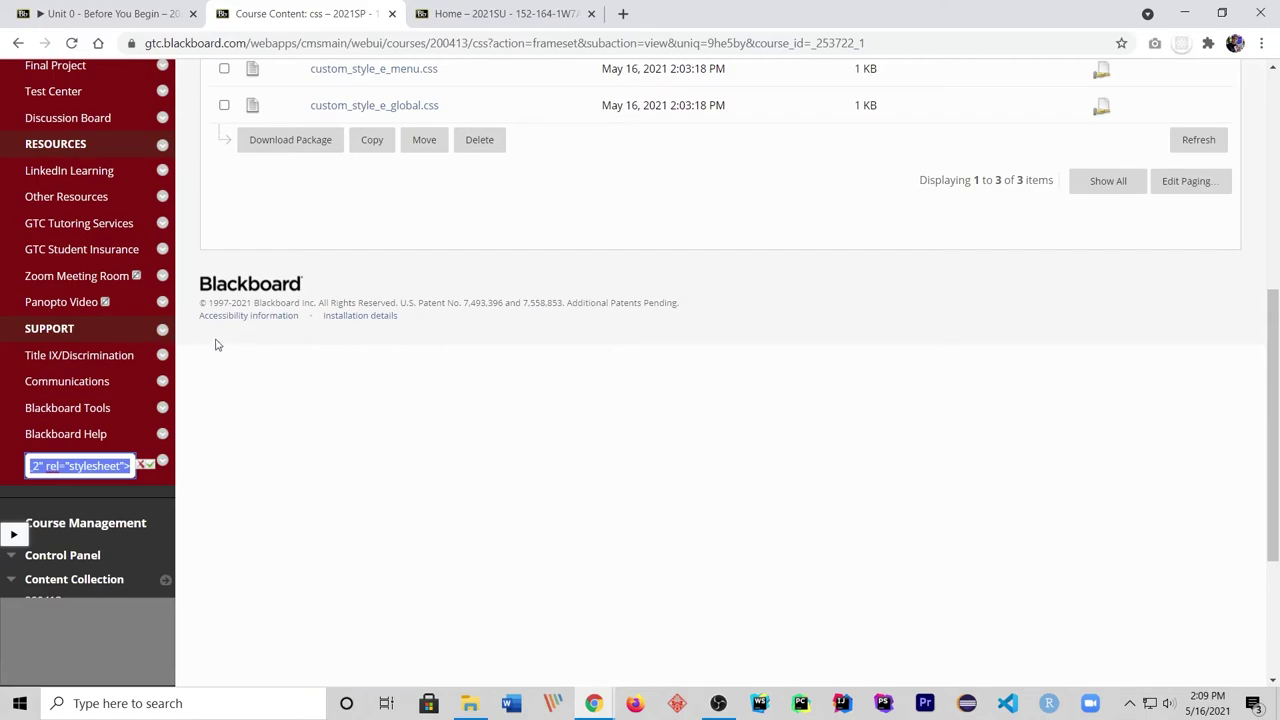
{"action": "left_click", "coordinate": [38, 466]}
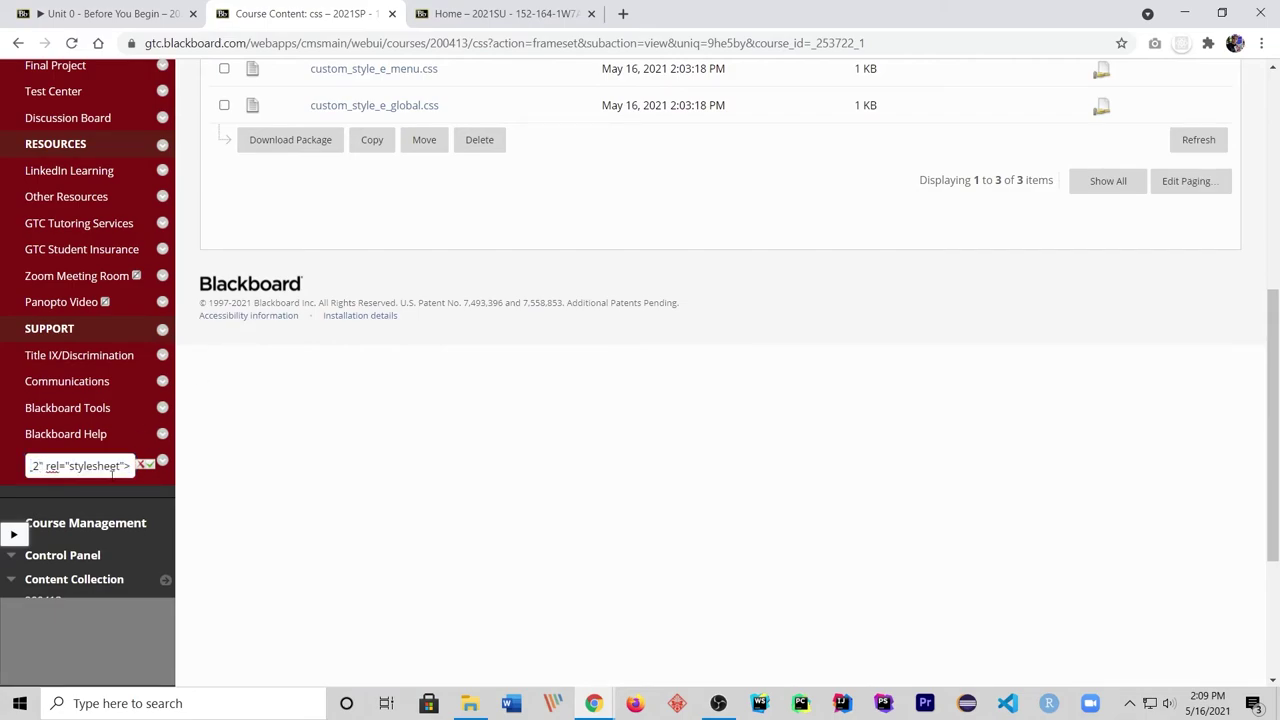
{"action": "key", "text": "Left"}
{"action": "key", "text": "Left"}
{"action": "key", "text": "Left"}
{"action": "key", "text": "Left"}
{"action": "key", "text": "Left"}
{"action": "key", "text": "Left"}
{"action": "key", "text": "Left"}
{"action": "key", "text": "Left"}
{"action": "key", "text": "Left"}
{"action": "key", "text": "Left"}
{"action": "key", "text": "Left"}
{"action": "key", "text": "Left"}
{"action": "key", "text": "Left"}
{"action": "key", "text": "Left"}
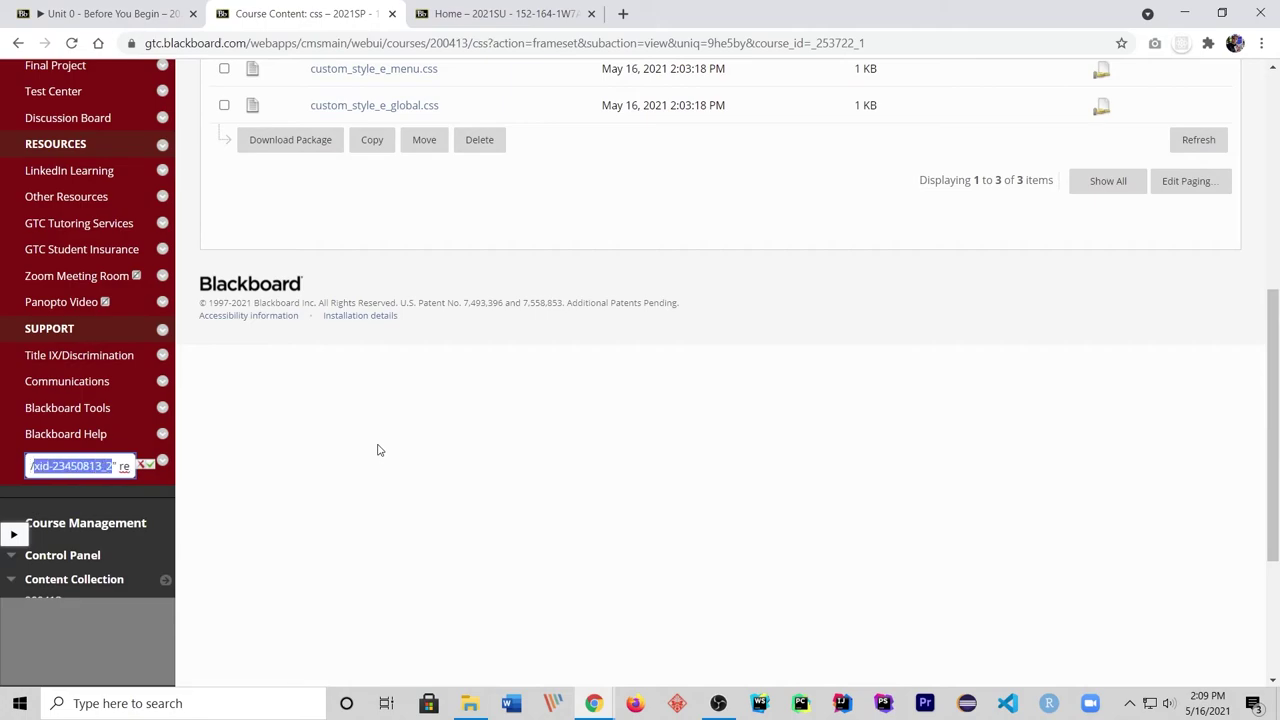
{"action": "key", "text": "Return"}
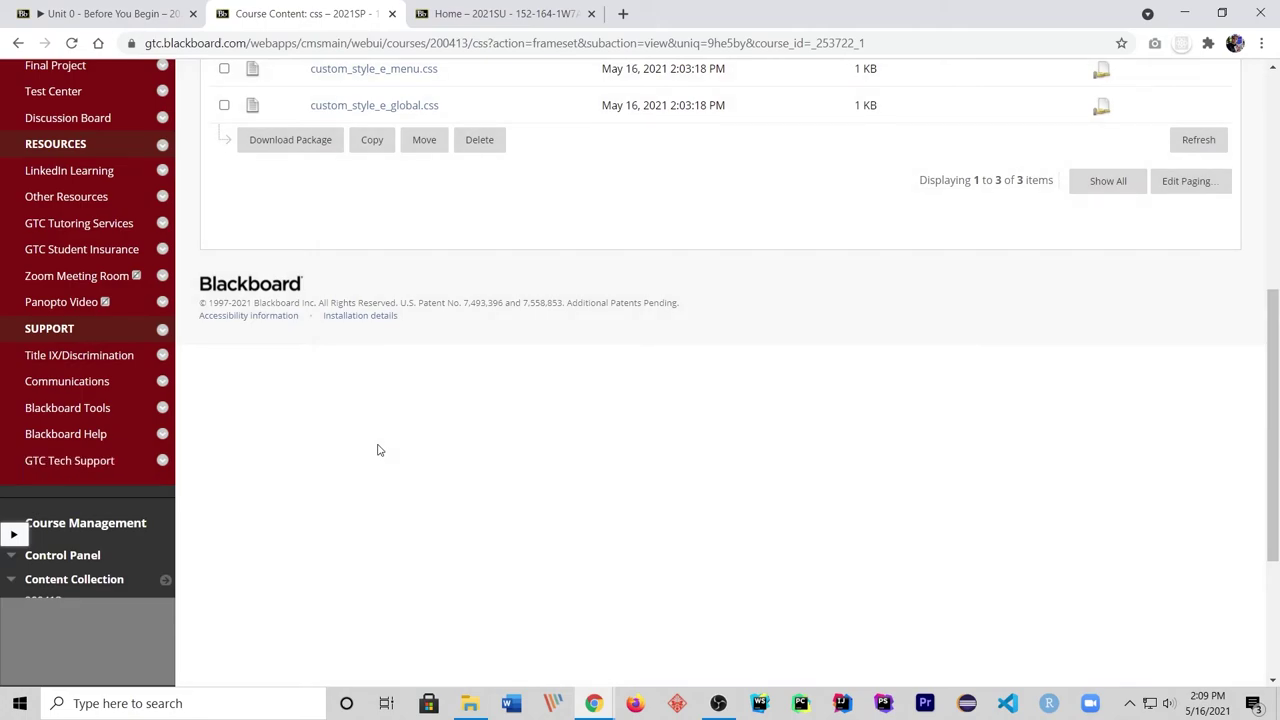
Open the course's Home page and check the styling of its item headings down to the learning units.
{"action": "scroll", "coordinate": [91, 363], "scroll_direction": "up", "scroll_amount": 3}
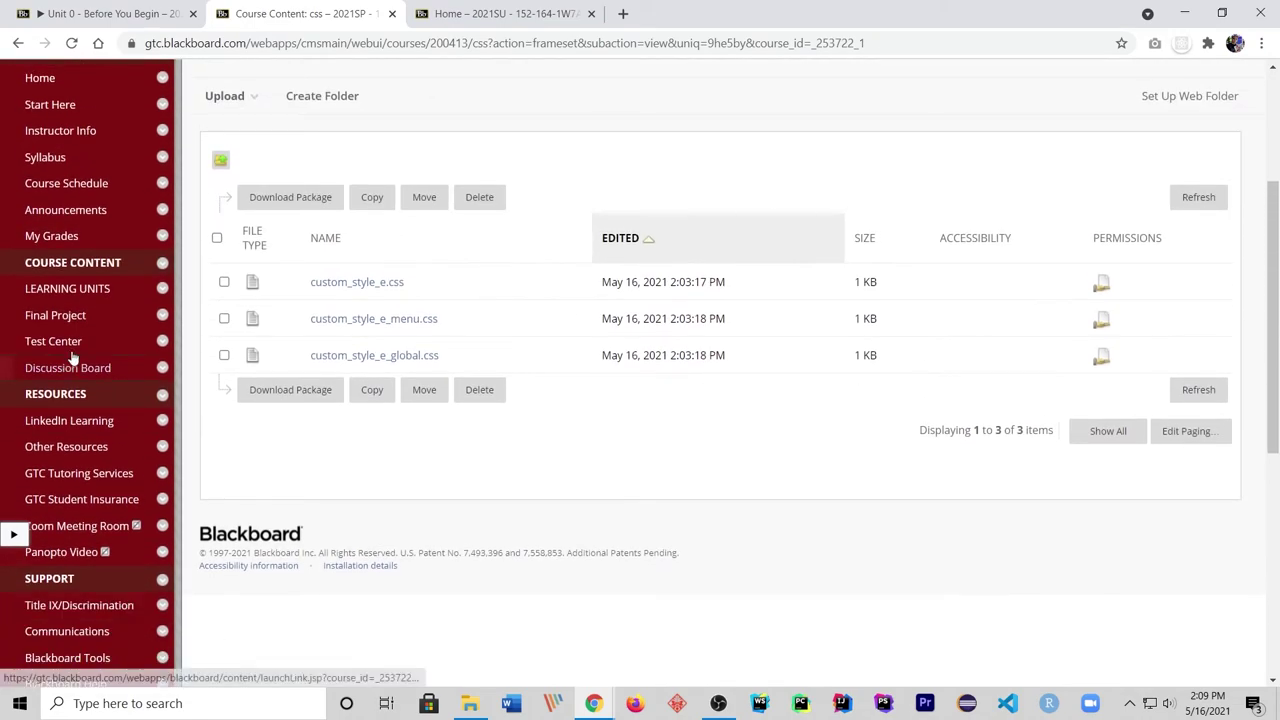
{"action": "scroll", "coordinate": [94, 366], "scroll_direction": "up", "scroll_amount": 3}
{"action": "left_click", "coordinate": [84, 334]}
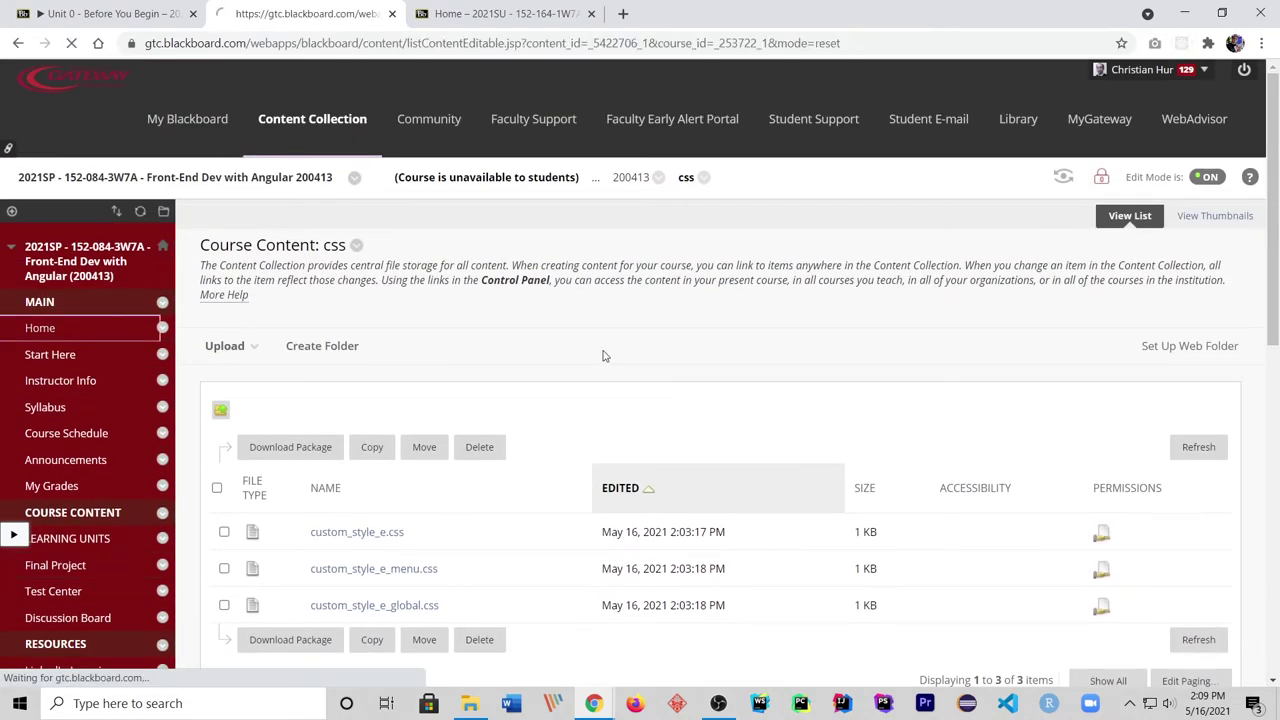
{"action": "scroll", "coordinate": [565, 371], "scroll_direction": "down", "scroll_amount": 4}
{"action": "scroll", "coordinate": [560, 386], "scroll_direction": "down", "scroll_amount": 10}
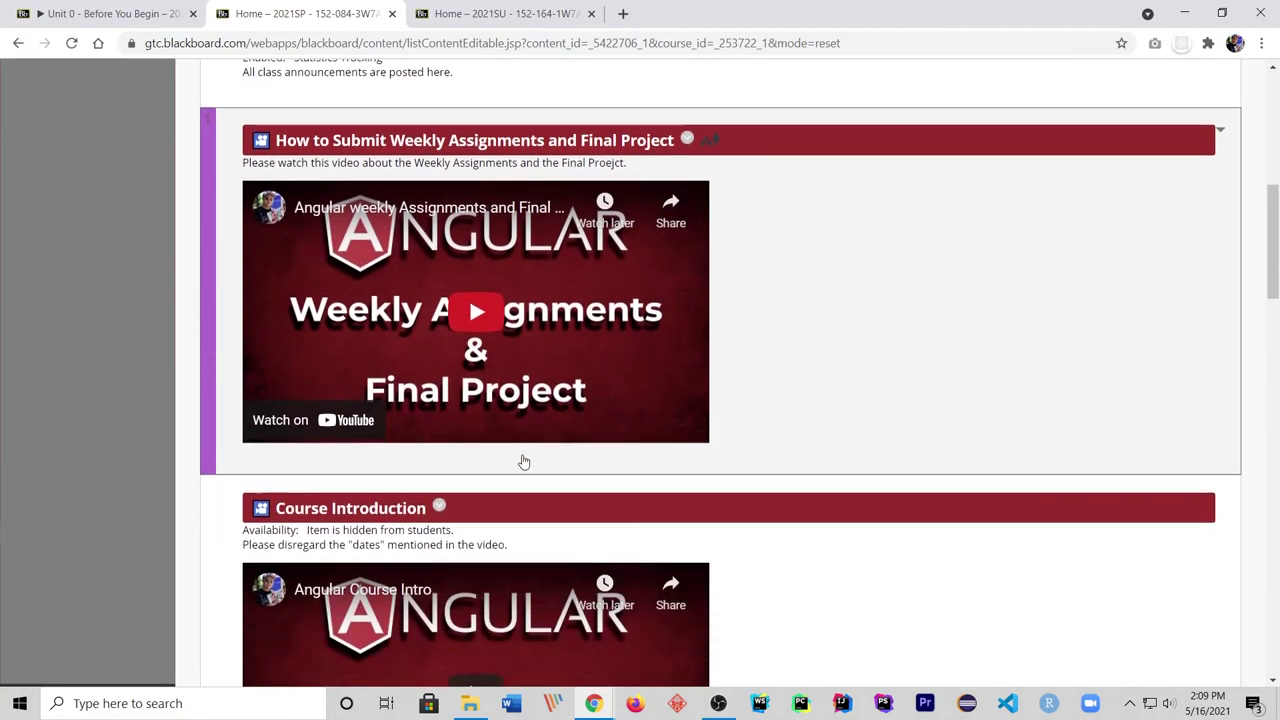
{"action": "scroll", "coordinate": [437, 474], "scroll_direction": "down", "scroll_amount": 1}
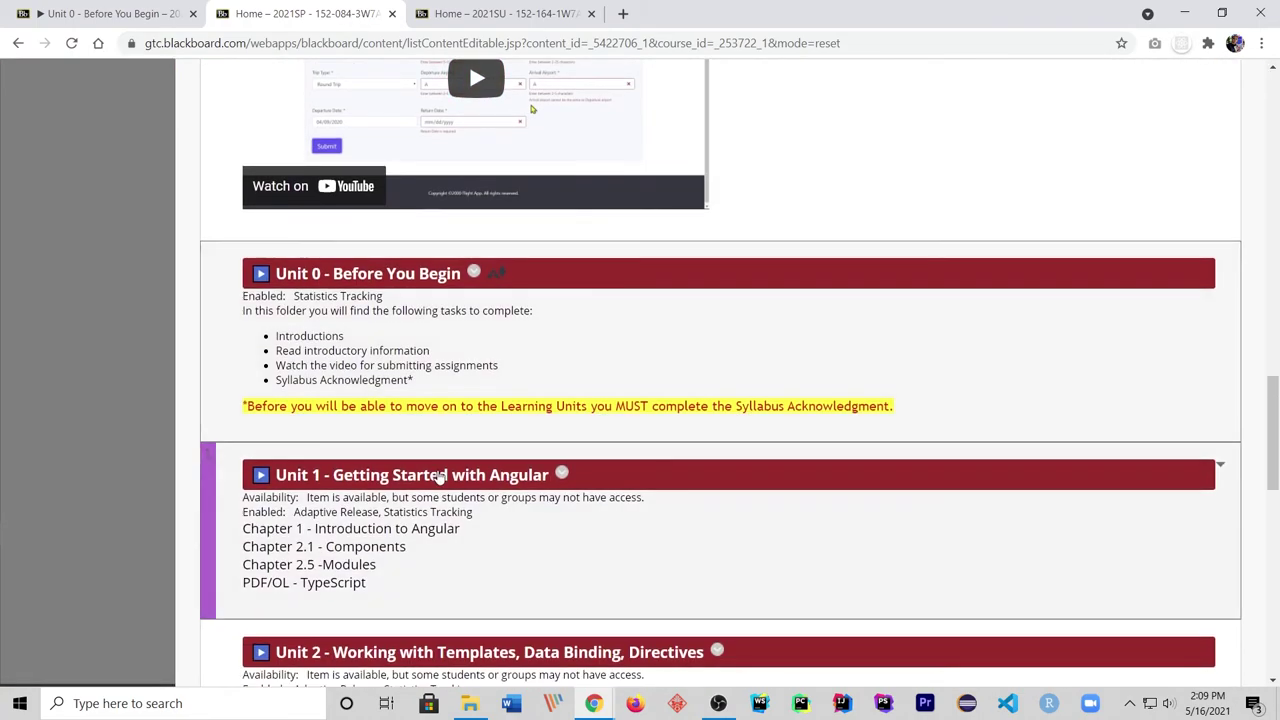
Open Unit 1 - Getting Started with Angular and check the styling of its Prepare, Practice and Apply headings.
{"action": "left_click", "coordinate": [437, 472]}
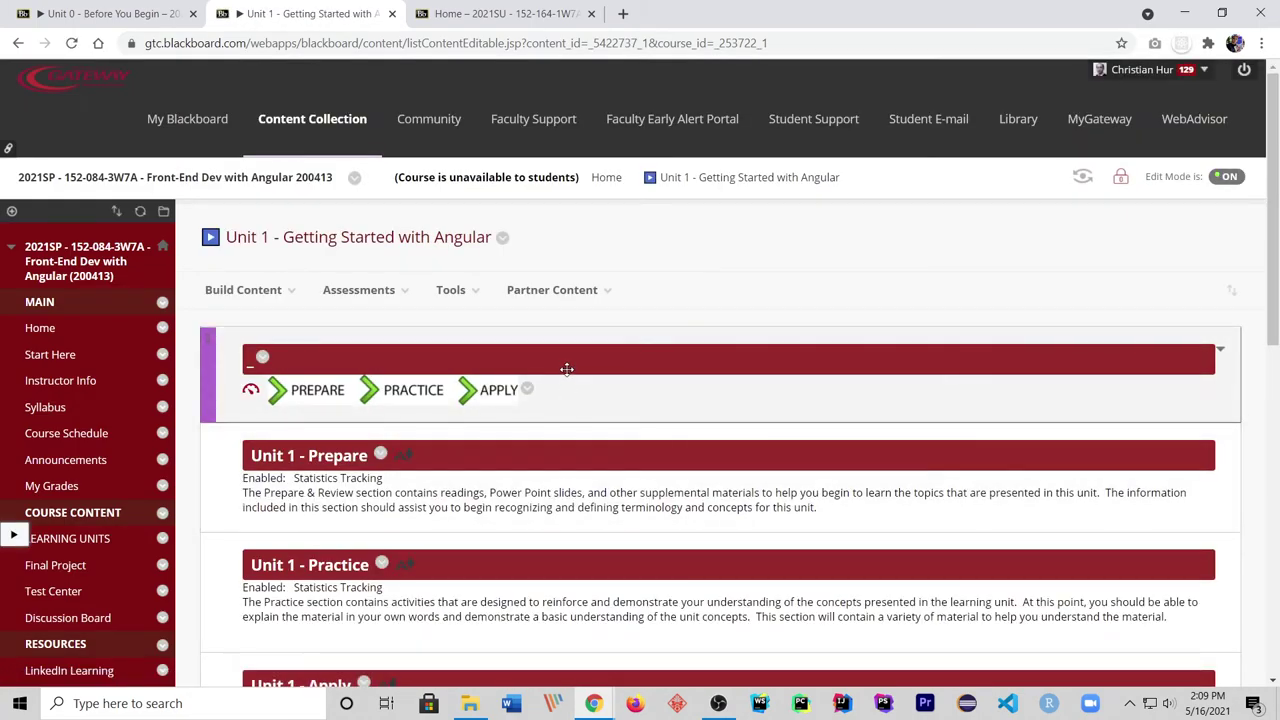
{"action": "scroll", "coordinate": [370, 410], "scroll_direction": "down", "scroll_amount": 2}
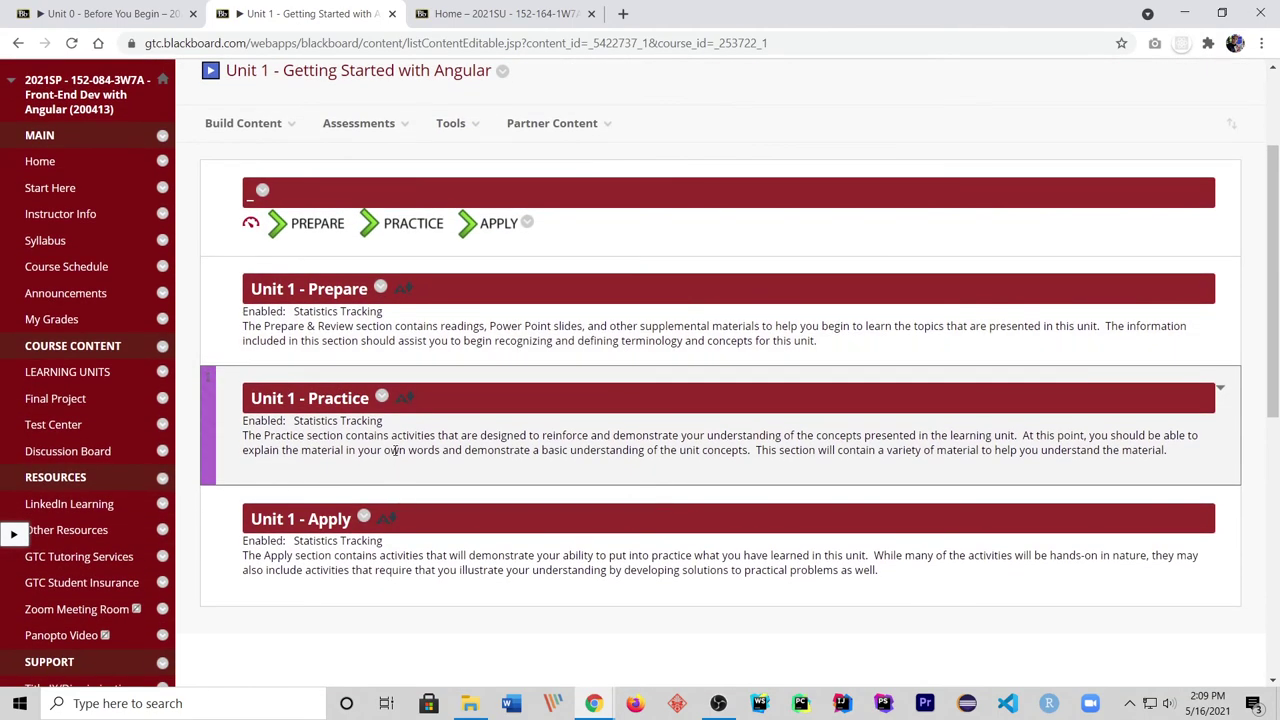
{"action": "scroll", "coordinate": [277, 280], "scroll_direction": "up", "scroll_amount": 1}
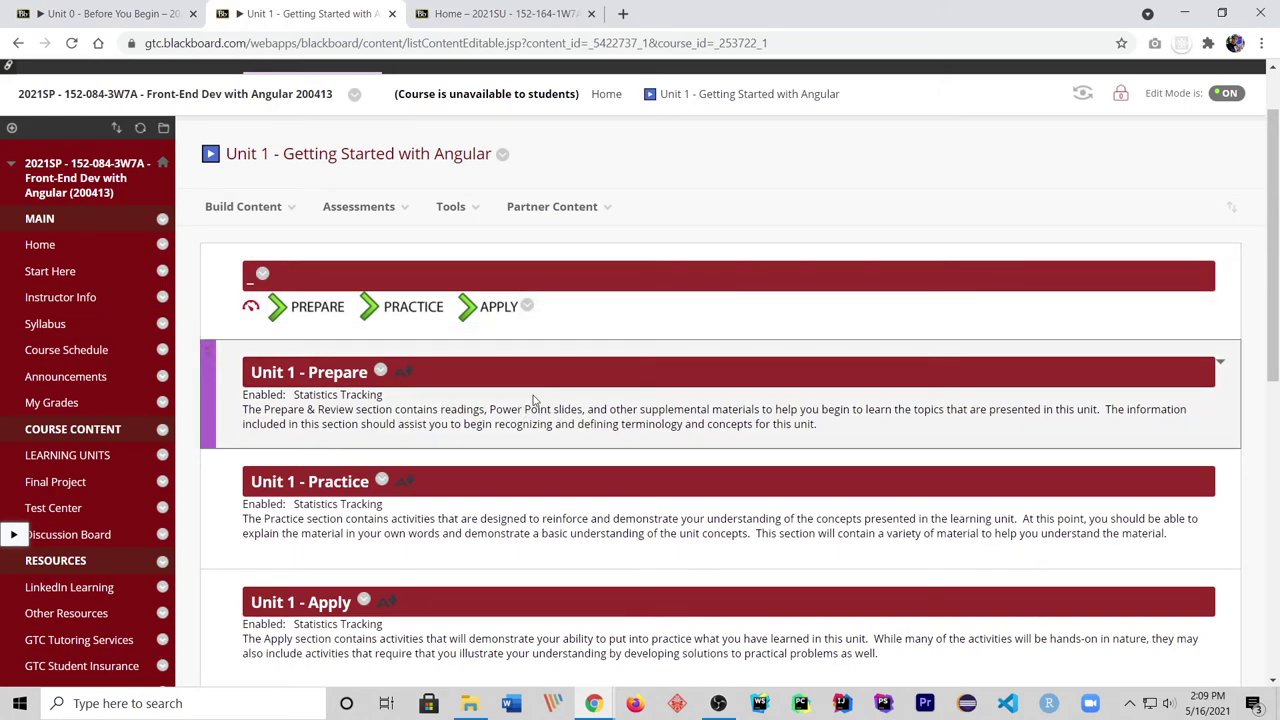
Open Unit 1 - Prepare and examine the heading colours from Unit 1 Lectures to the sample architecture item.
{"action": "left_click", "coordinate": [338, 372]}
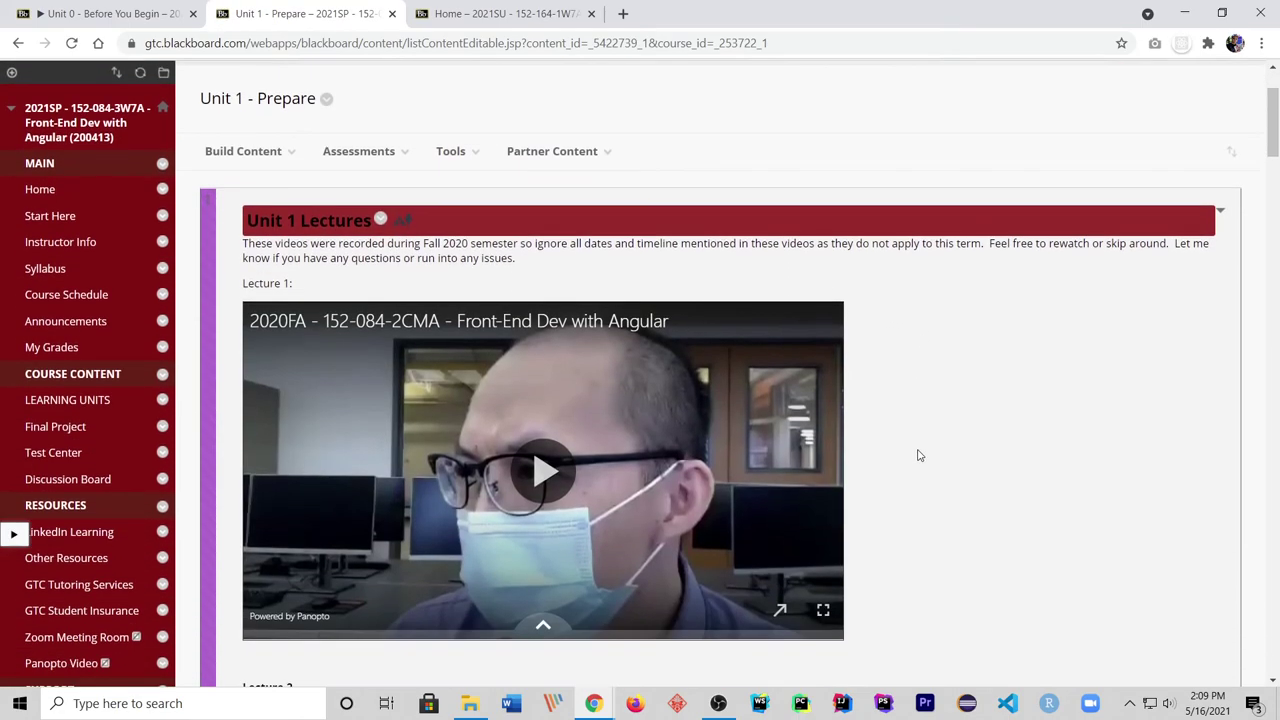
{"action": "scroll", "coordinate": [917, 449], "scroll_direction": "down", "scroll_amount": 10}
{"action": "scroll", "coordinate": [920, 455], "scroll_direction": "down", "scroll_amount": 10}
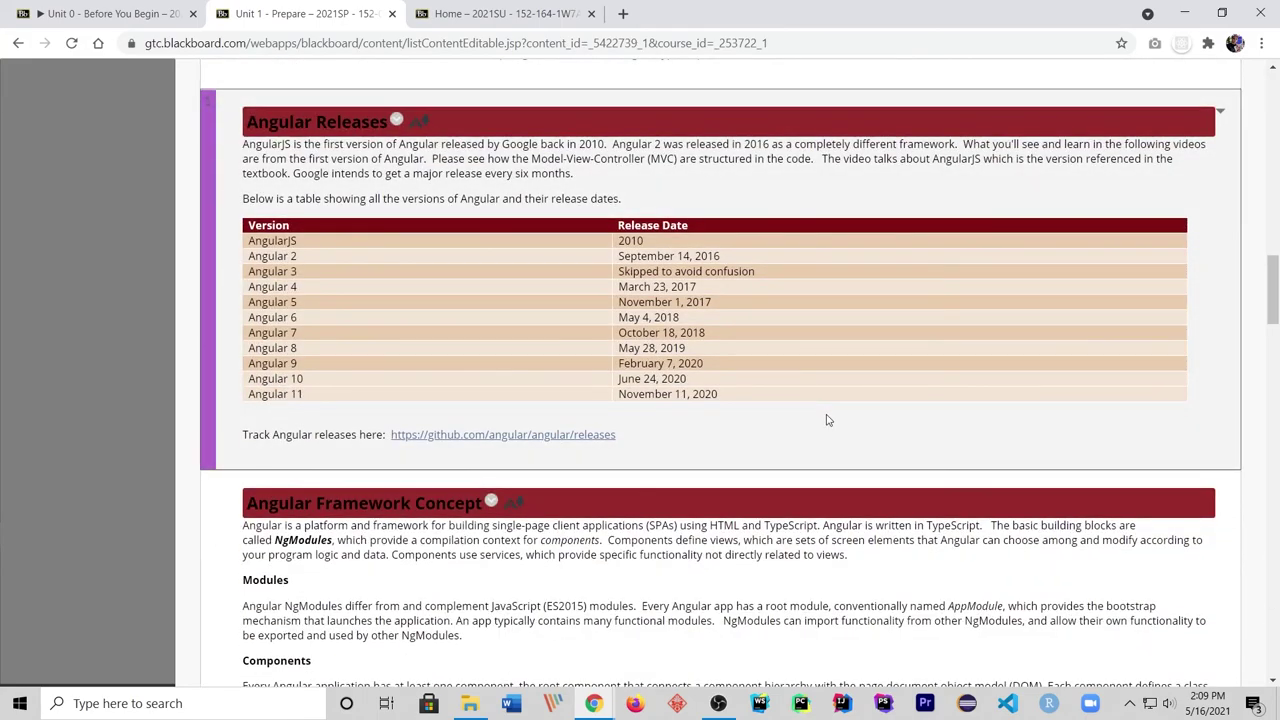
{"action": "scroll", "coordinate": [819, 454], "scroll_direction": "down", "scroll_amount": 6}
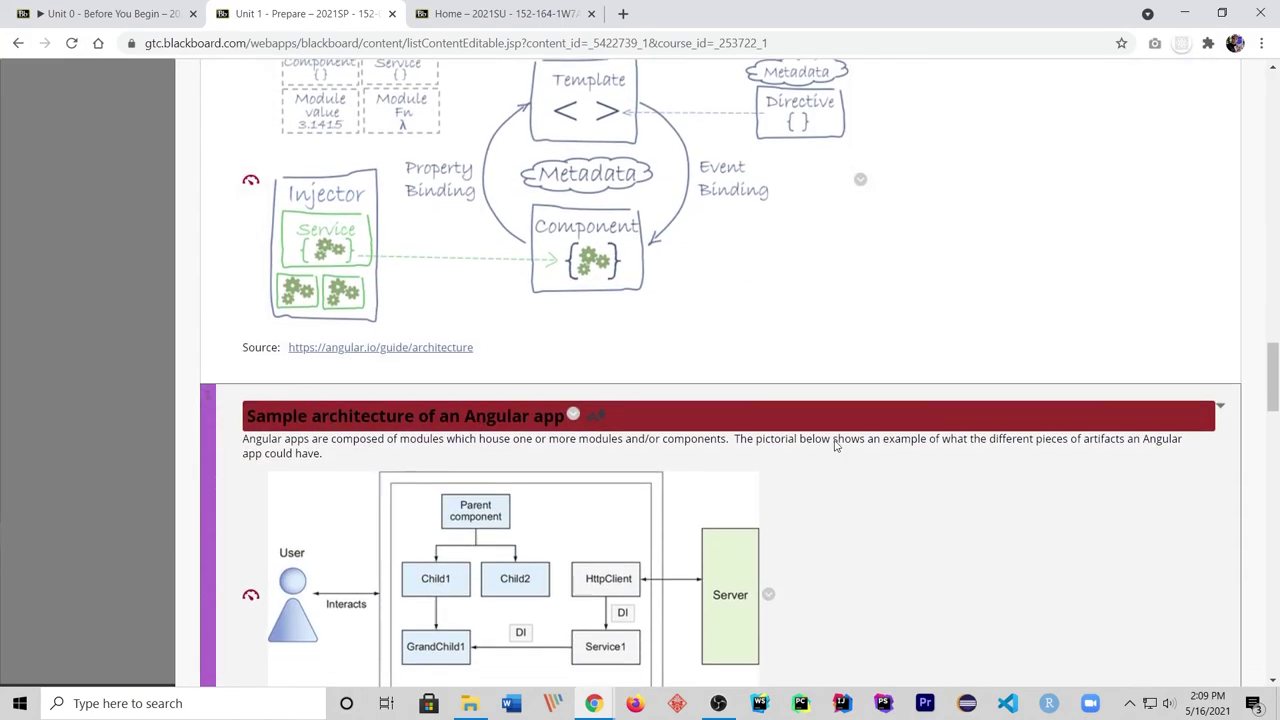
{"action": "scroll", "coordinate": [836, 446], "scroll_direction": "up", "scroll_amount": 10}
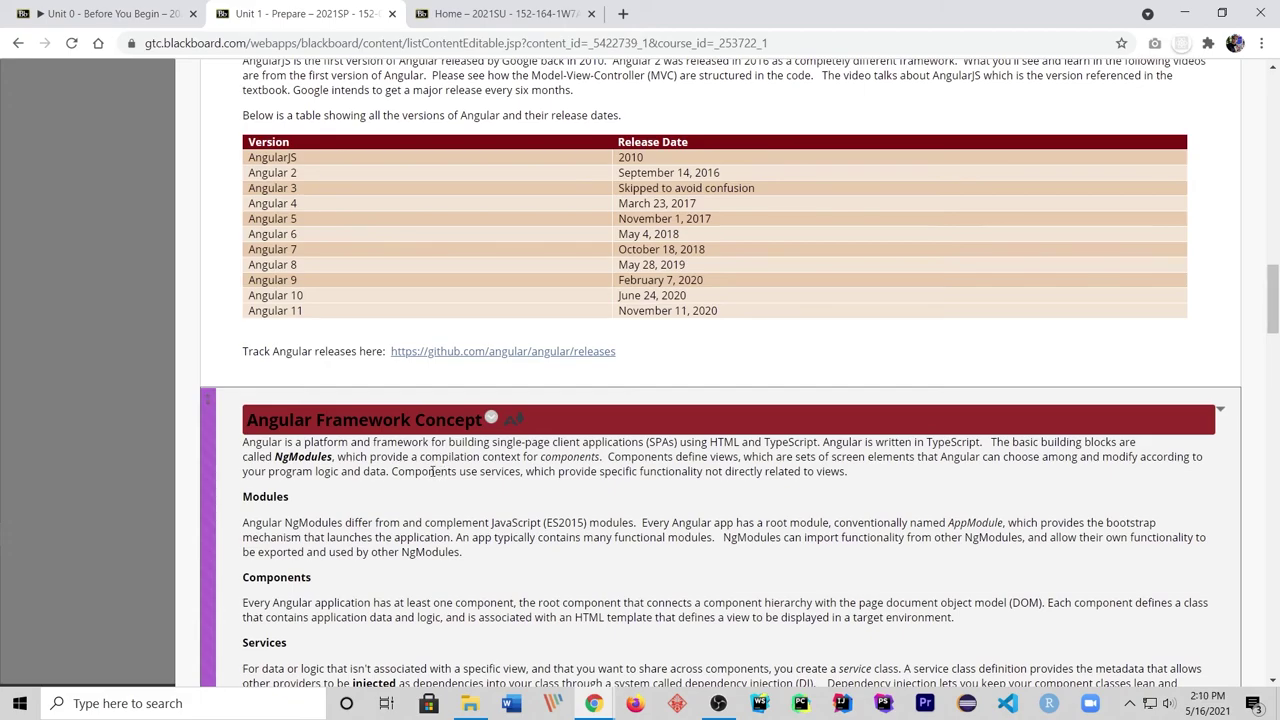
{"action": "scroll", "coordinate": [402, 468], "scroll_direction": "up", "scroll_amount": 15}
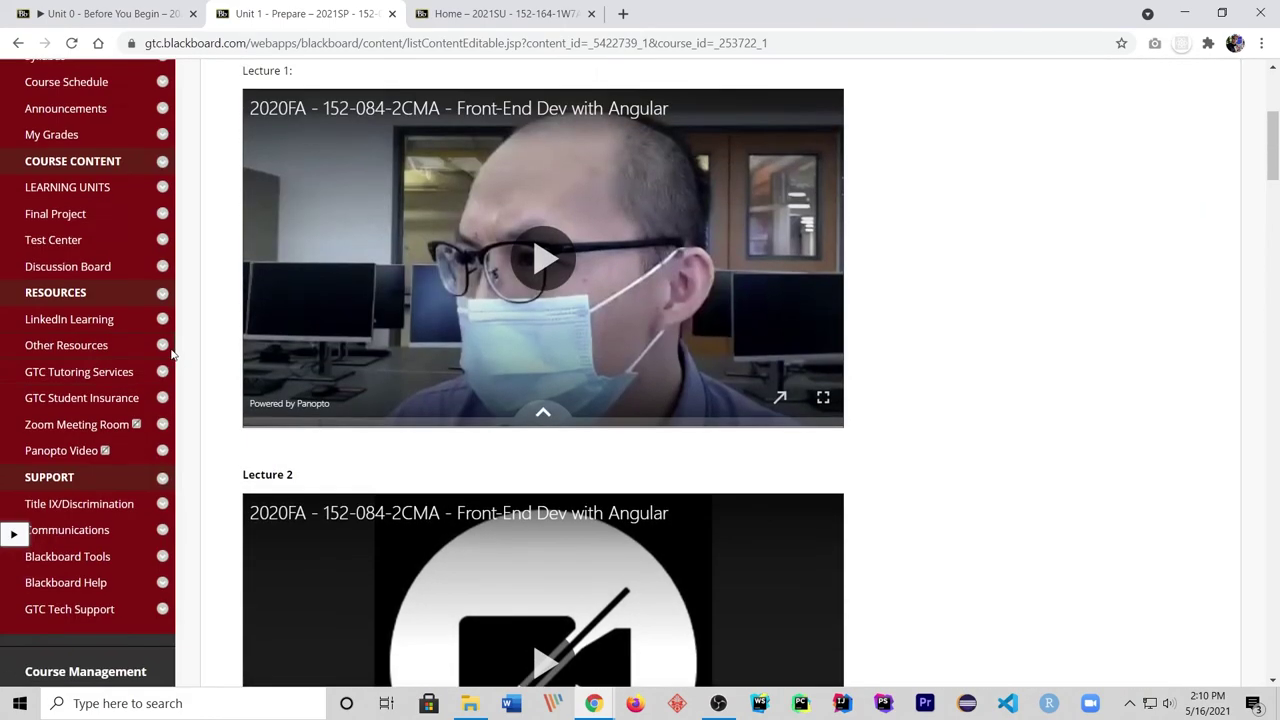
Return to the course's Home page and review its banner, course menu and item headings.
{"action": "scroll", "coordinate": [172, 354], "scroll_direction": "up", "scroll_amount": 3}
{"action": "left_click", "coordinate": [40, 327]}
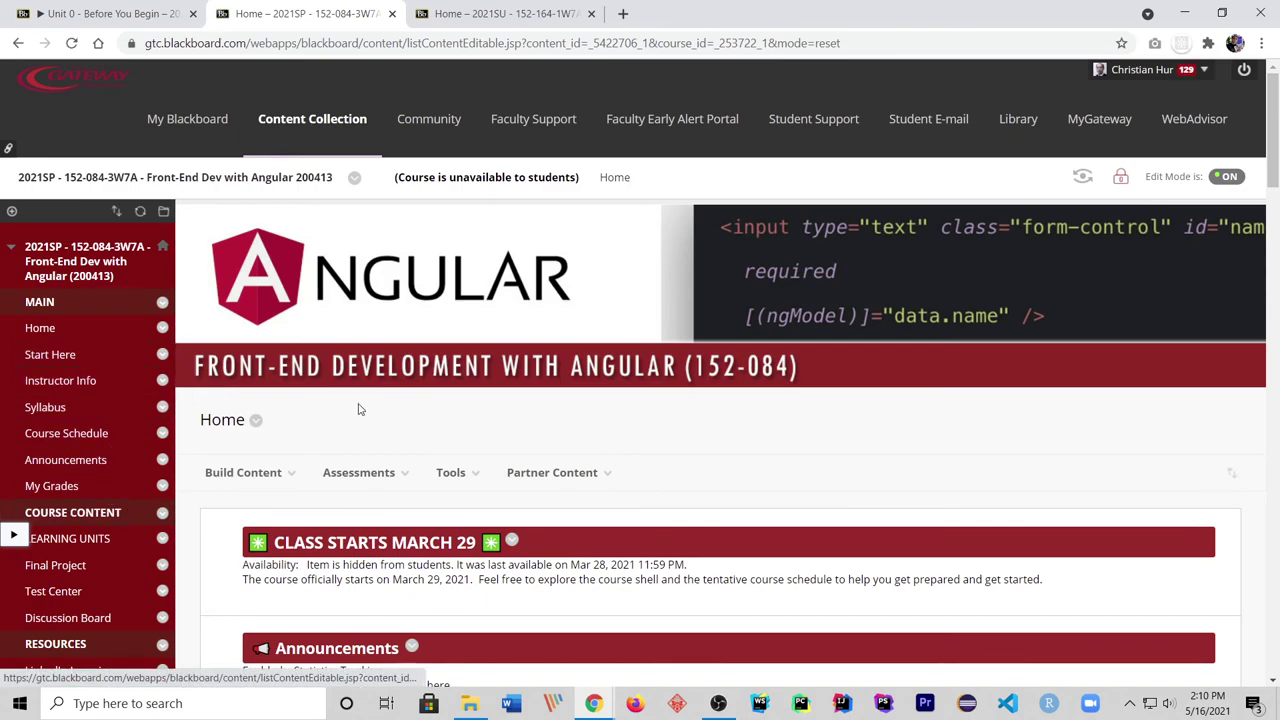
{"action": "scroll", "coordinate": [644, 405], "scroll_direction": "down", "scroll_amount": 3}
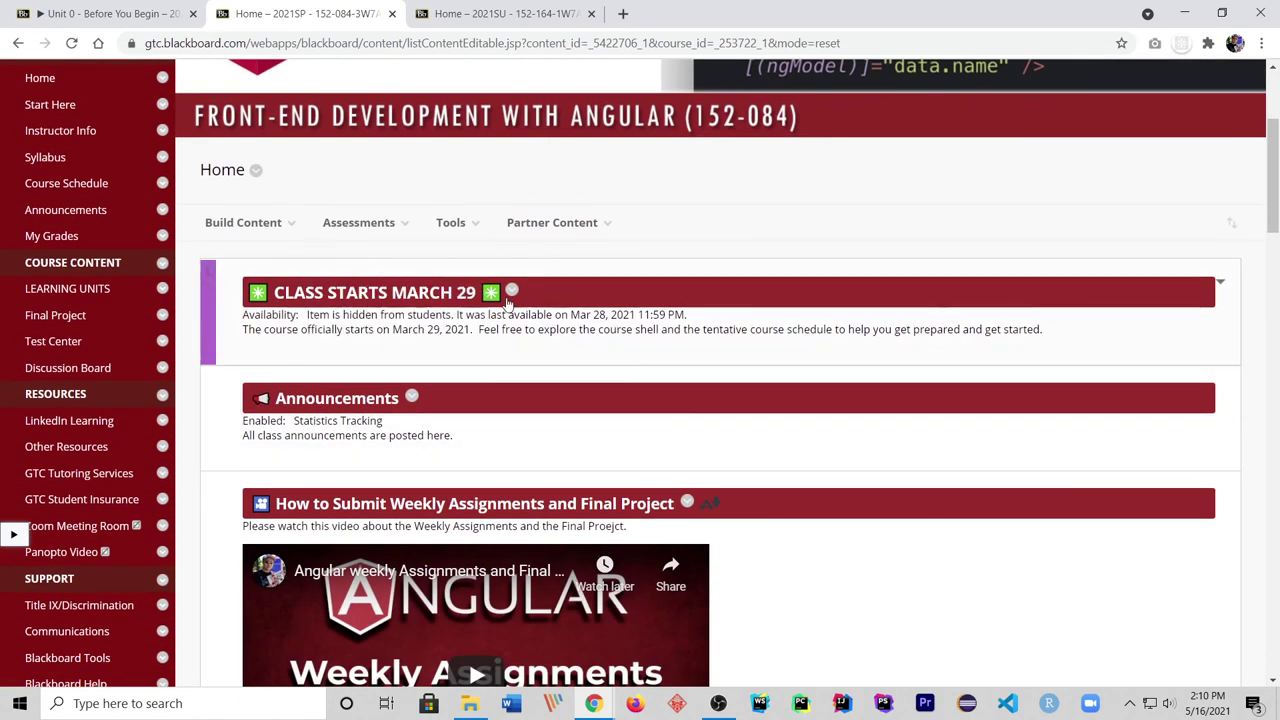
{"action": "left_click", "coordinate": [450, 222]}
{"action": "left_click", "coordinate": [403, 312]}
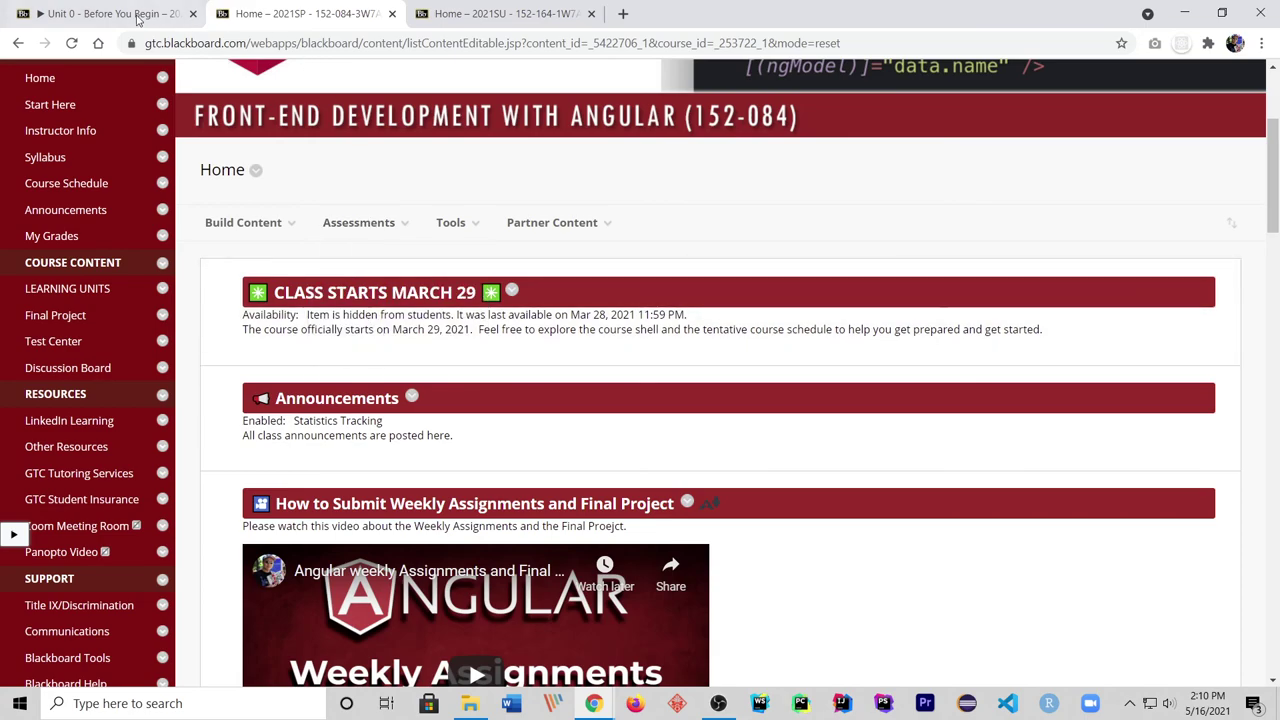
{"action": "scroll", "coordinate": [930, 290], "scroll_direction": "up", "scroll_amount": 1}
{"action": "scroll", "coordinate": [930, 295], "scroll_direction": "up", "scroll_amount": 2}
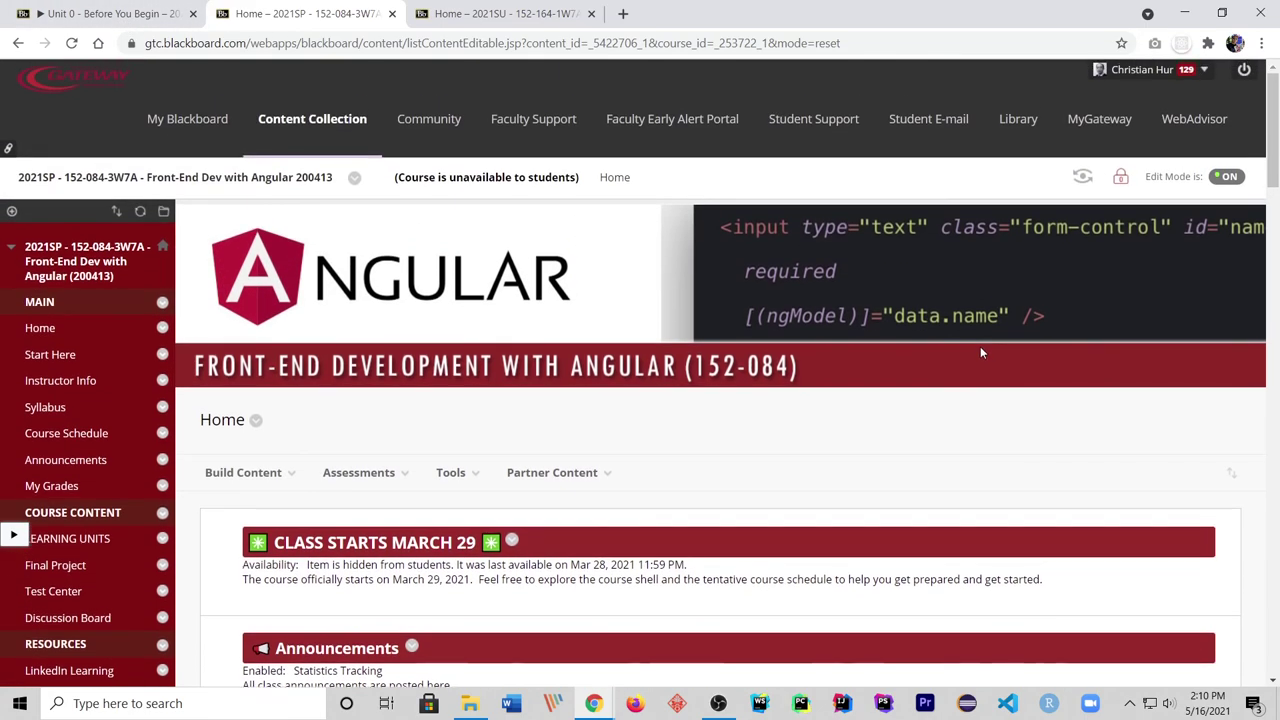